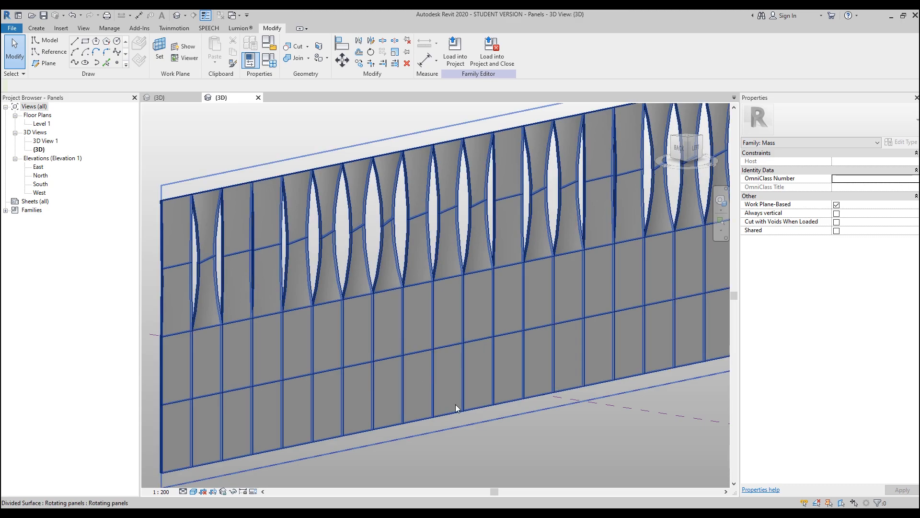
{"action": "middle_click_drag", "start_coordinate": [431, 309], "coordinate": [466, 311], "text": "shift"}
{"action": "scroll", "coordinate": [499, 317], "scroll_direction": "down", "scroll_amount": 2}
{"action": "middle_click_drag", "start_coordinate": [586, 383], "coordinate": [577, 402]}
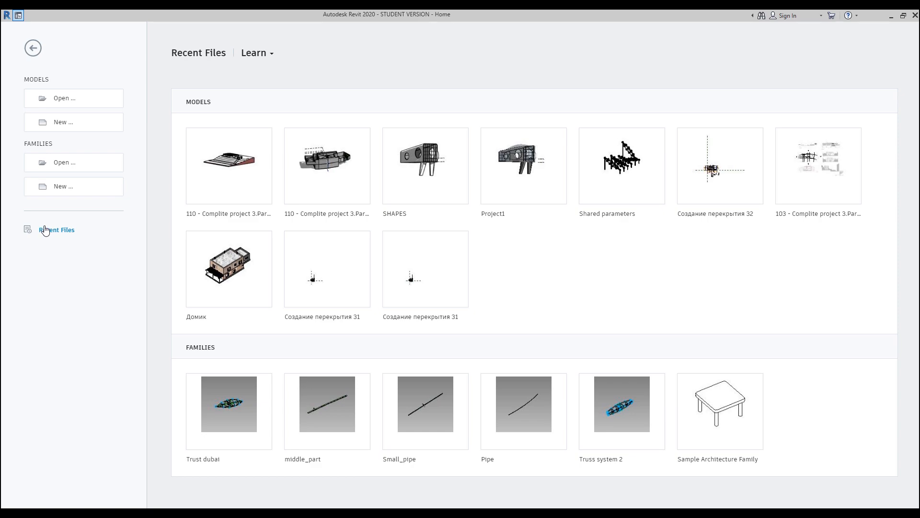
Create a new family from the Metric Generic Model Pattern Based template.
{"action": "left_click", "coordinate": [75, 190]}
{"action": "scroll", "coordinate": [432, 278], "scroll_direction": "down", "scroll_amount": 5}
{"action": "scroll", "coordinate": [426, 287], "scroll_direction": "down", "scroll_amount": 4}
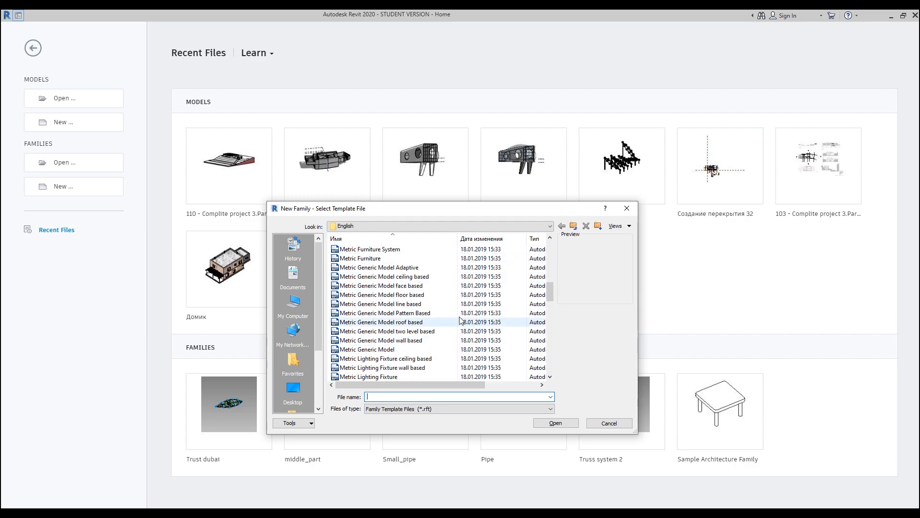
{"action": "left_click", "coordinate": [436, 312]}
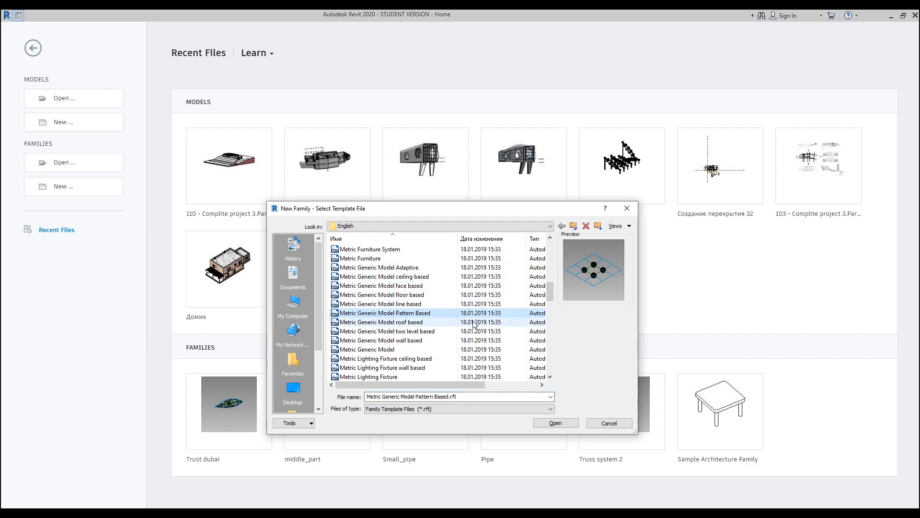
{"action": "left_click", "coordinate": [555, 422]}
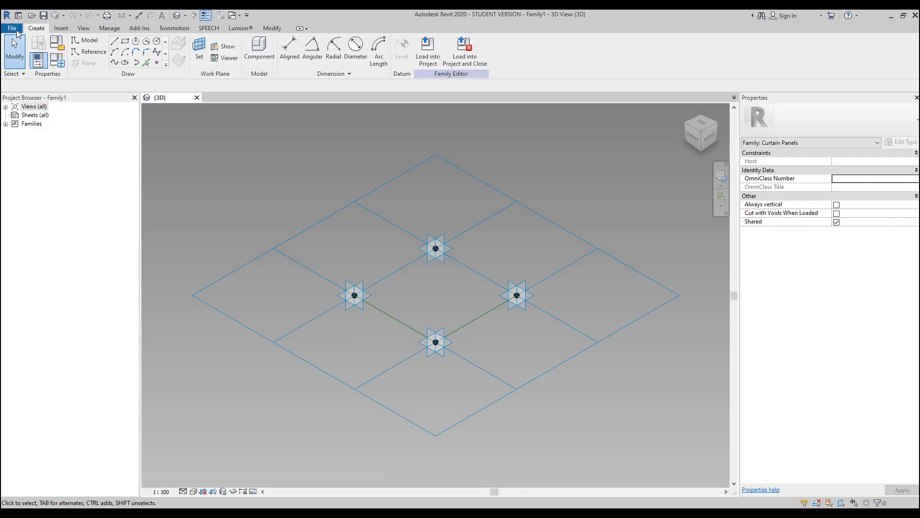
Start saving the family under a new name and browse to the Tutorials folder on the Seagate Expansion Drive (E:).
{"action": "left_click", "coordinate": [12, 27]}
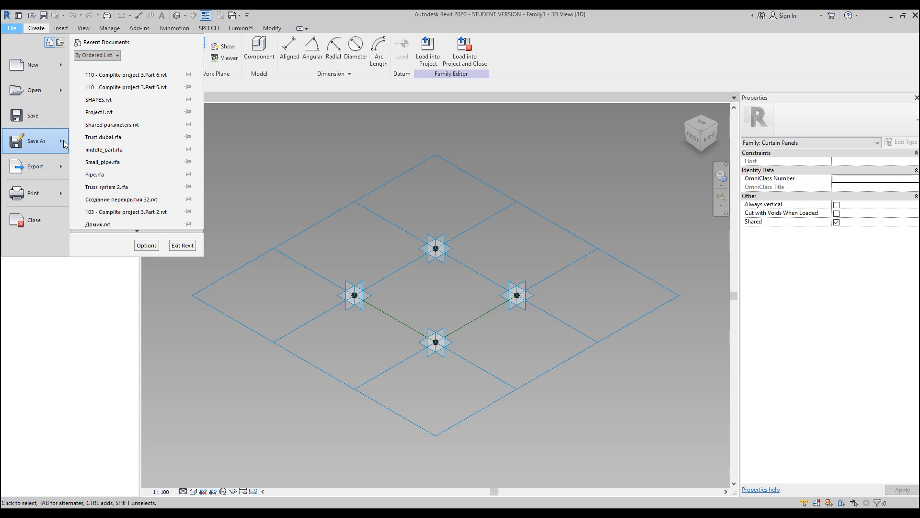
{"action": "mouse_move", "coordinate": [64, 144]}
{"action": "left_click", "coordinate": [134, 138]}
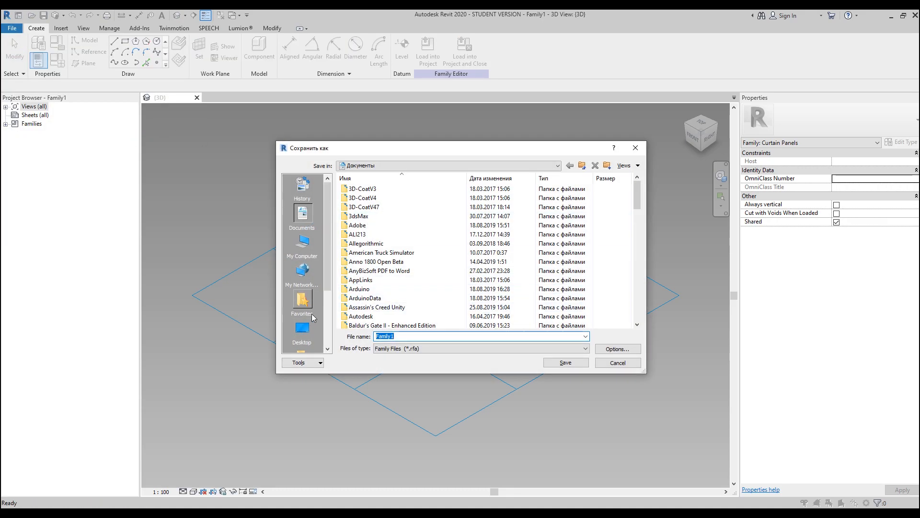
{"action": "left_click", "coordinate": [302, 242]}
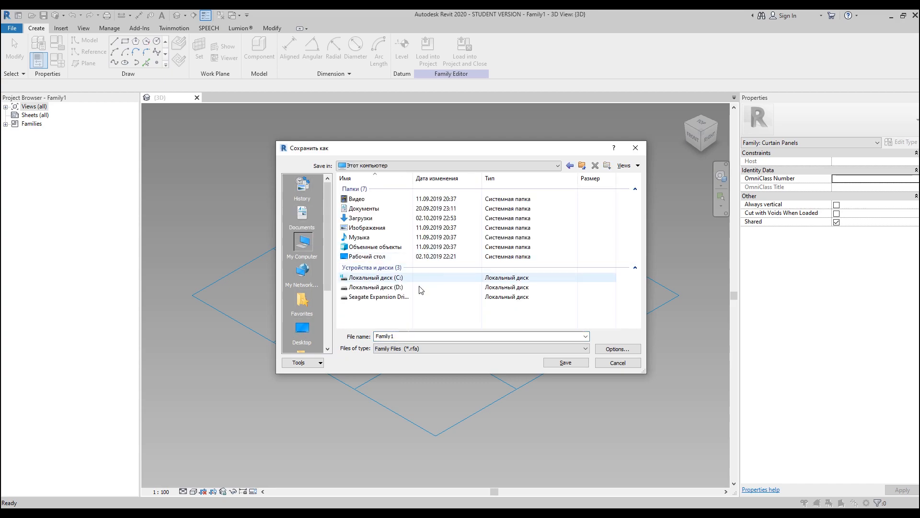
{"action": "double_click", "coordinate": [379, 296]}
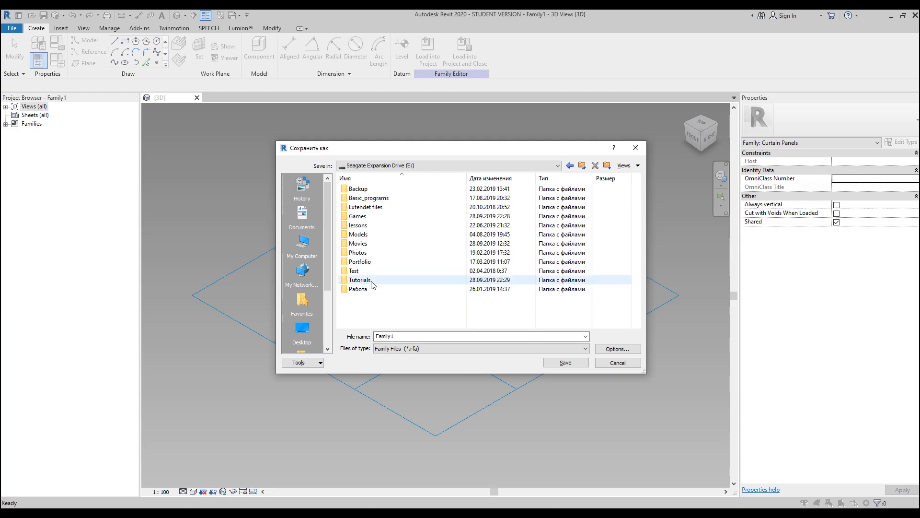
{"action": "double_click", "coordinate": [372, 284]}
Create a folder named 119 inside Tutorials and open it as the save location.
{"action": "scroll", "coordinate": [412, 288], "scroll_direction": "down", "scroll_amount": 20}
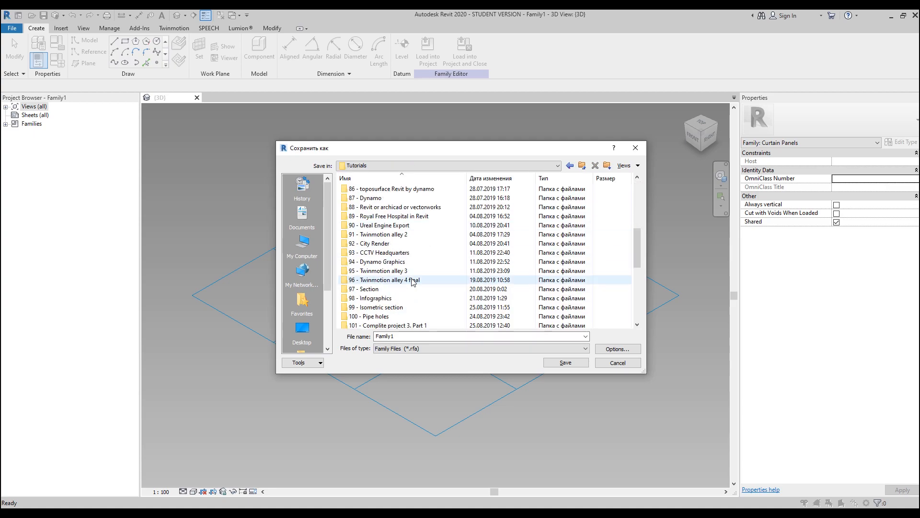
{"action": "right_click", "coordinate": [628, 309]}
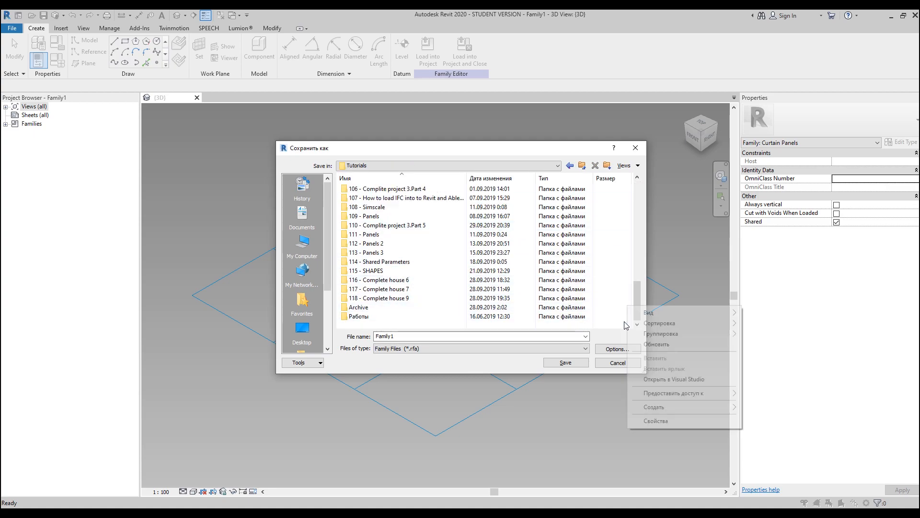
{"action": "right_click", "coordinate": [509, 327]}
{"action": "mouse_move", "coordinate": [566, 425]}
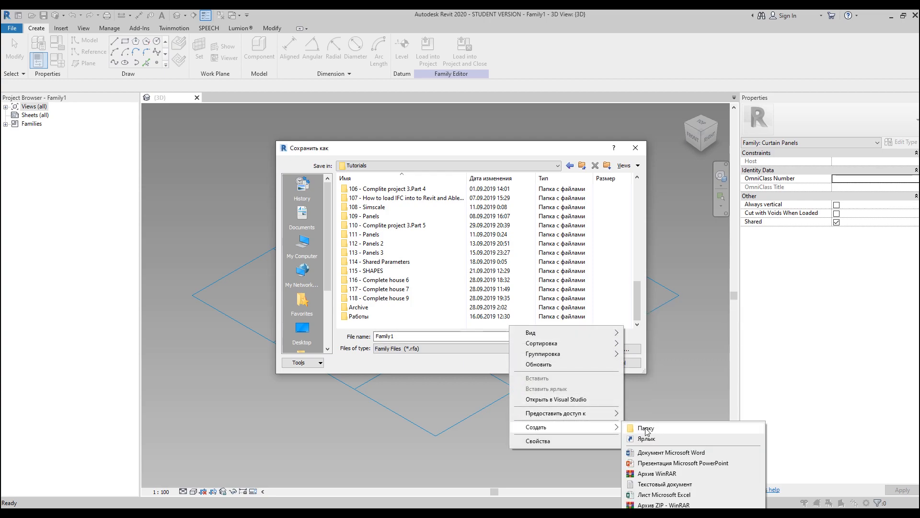
{"action": "left_click", "coordinate": [647, 425]}
{"action": "type", "text": "119"}
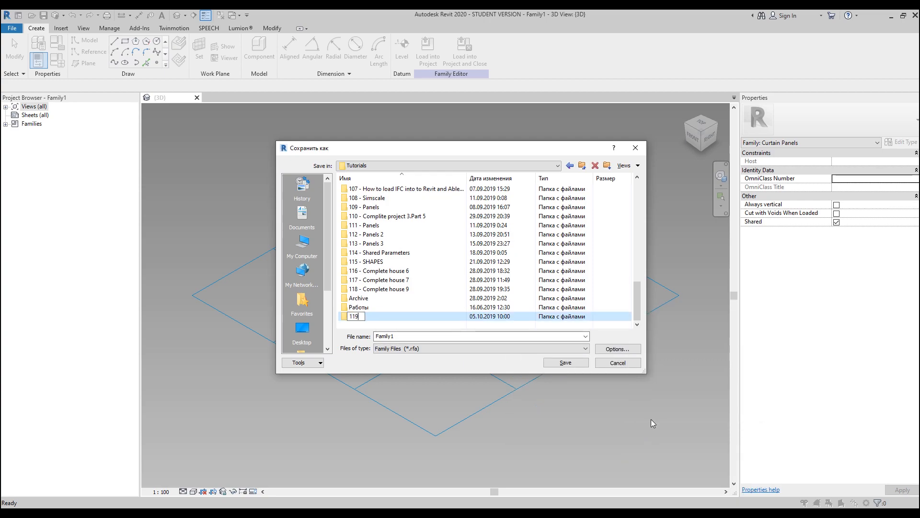
{"action": "key", "text": "Return"}
{"action": "key", "text": "Return"}
{"action": "left_click", "coordinate": [423, 337]}
Create a subfolder named Component inside folder 119 and open it.
{"action": "right_click", "coordinate": [427, 284]}
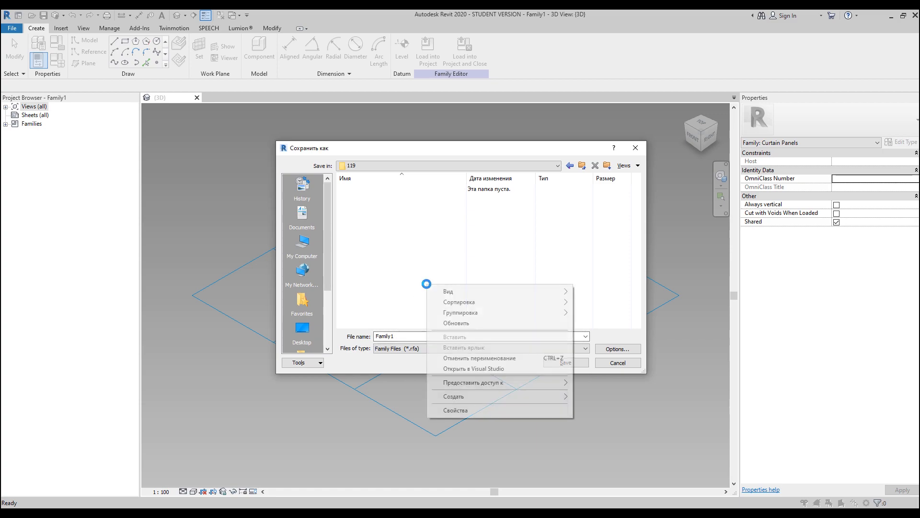
{"action": "mouse_move", "coordinate": [514, 399]}
{"action": "left_click", "coordinate": [647, 398]}
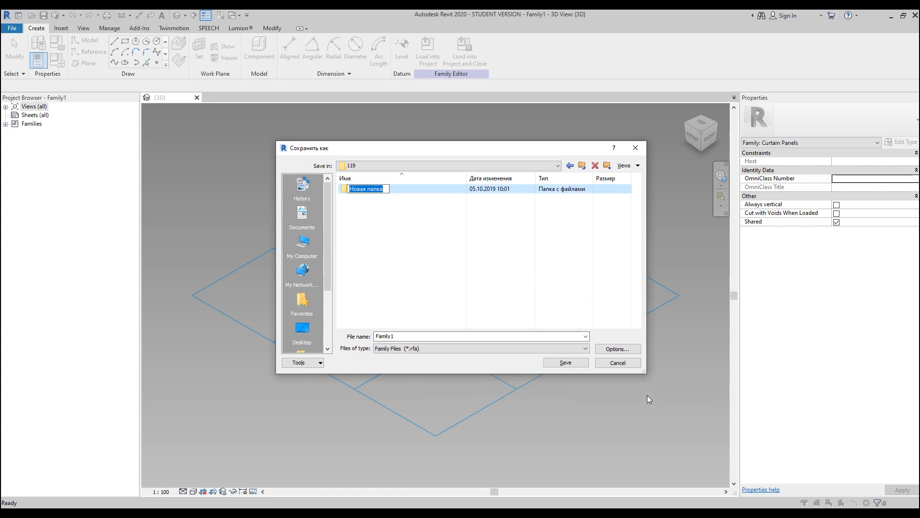
{"action": "type", "text": "Component"}
{"action": "key", "text": "Return"}
{"action": "key", "text": "Return"}
Save the pattern-based family as "Rotating panels" in the Component folder.
{"action": "double_click", "coordinate": [433, 335]}
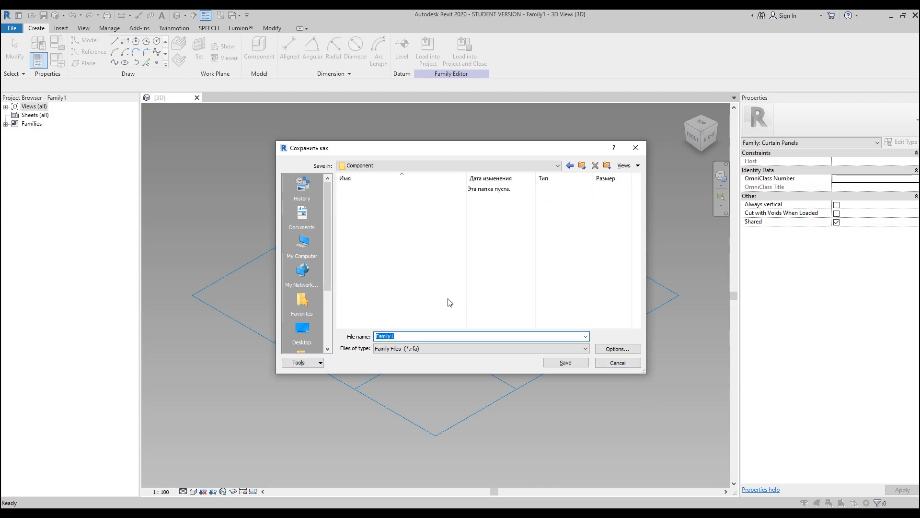
{"action": "type", "text": "Rotating panels"}
{"action": "left_click", "coordinate": [566, 362]}
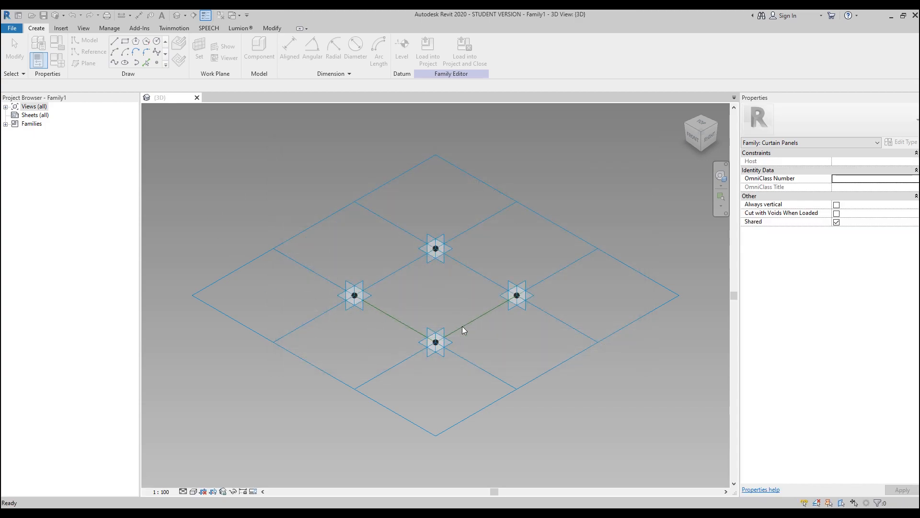
Create a second new family from the Metric Generic Model Adaptive template.
{"action": "key", "text": "Tab"}
{"action": "middle_click_drag", "start_coordinate": [523, 326], "coordinate": [505, 327]}
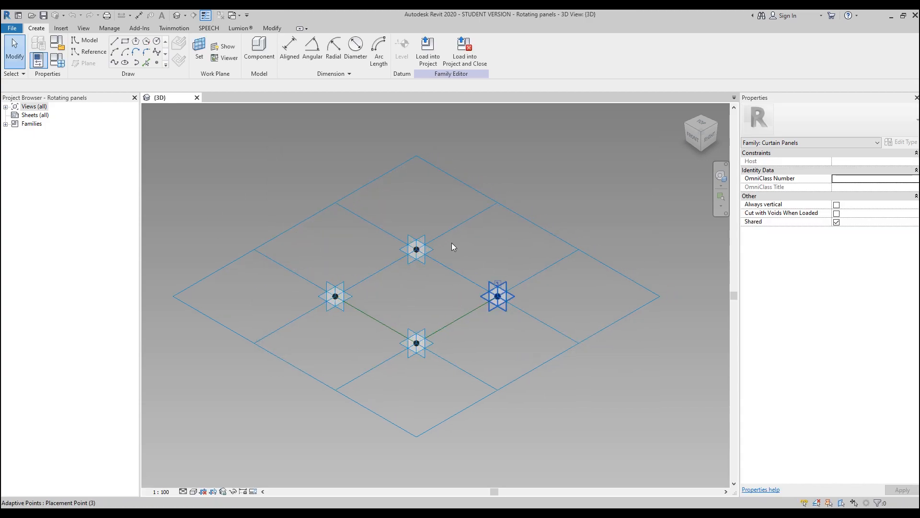
{"action": "left_click", "coordinate": [11, 28]}
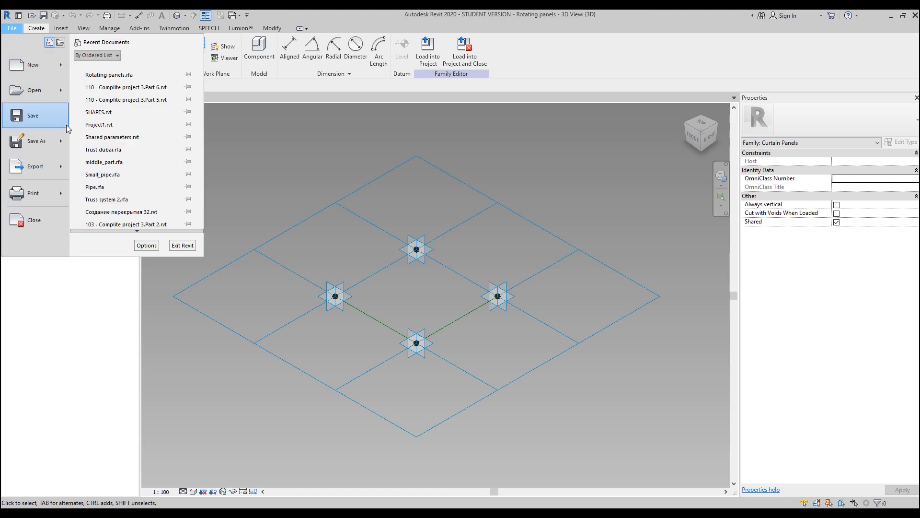
{"action": "mouse_move", "coordinate": [63, 73]}
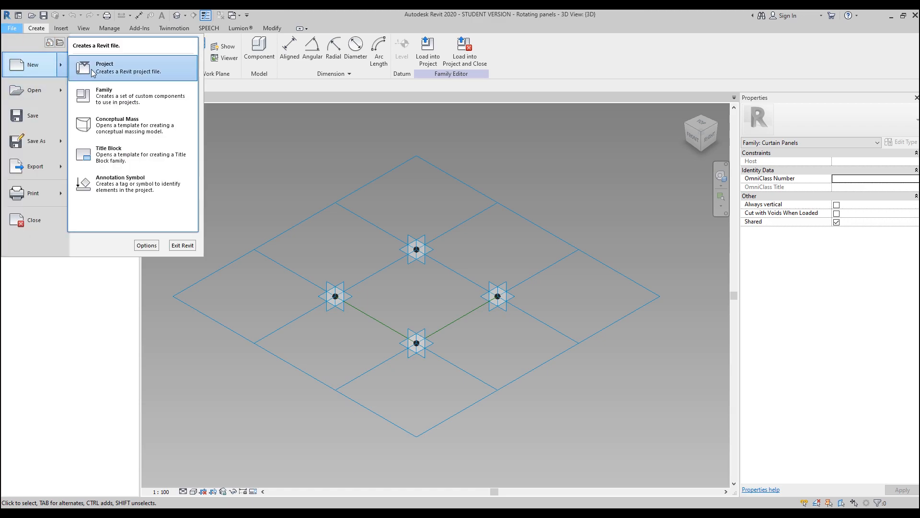
{"action": "left_click", "coordinate": [115, 96]}
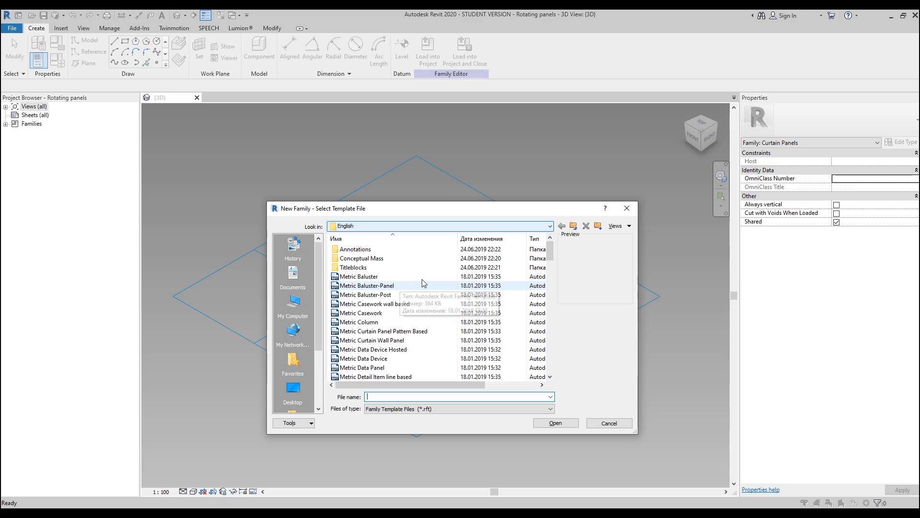
{"action": "scroll", "coordinate": [472, 288], "scroll_direction": "down", "scroll_amount": 8}
{"action": "scroll", "coordinate": [472, 287], "scroll_direction": "down", "scroll_amount": 2}
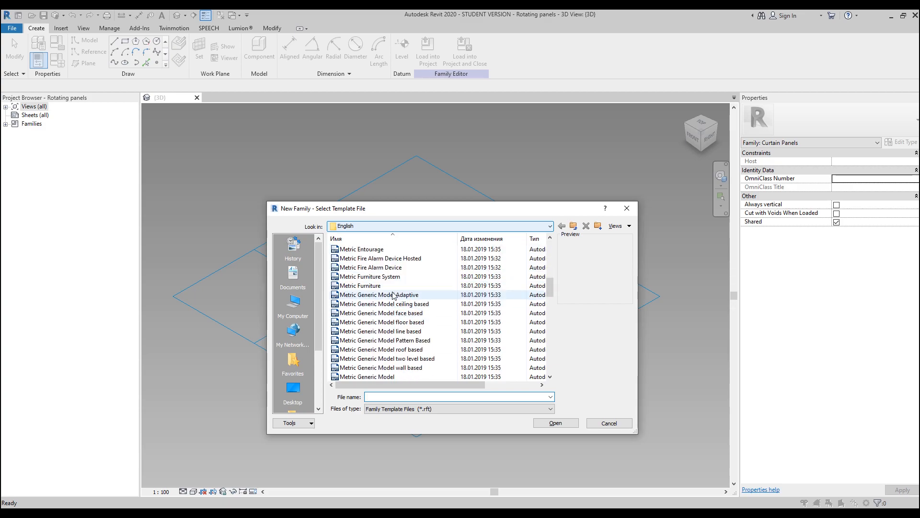
{"action": "left_click", "coordinate": [343, 294]}
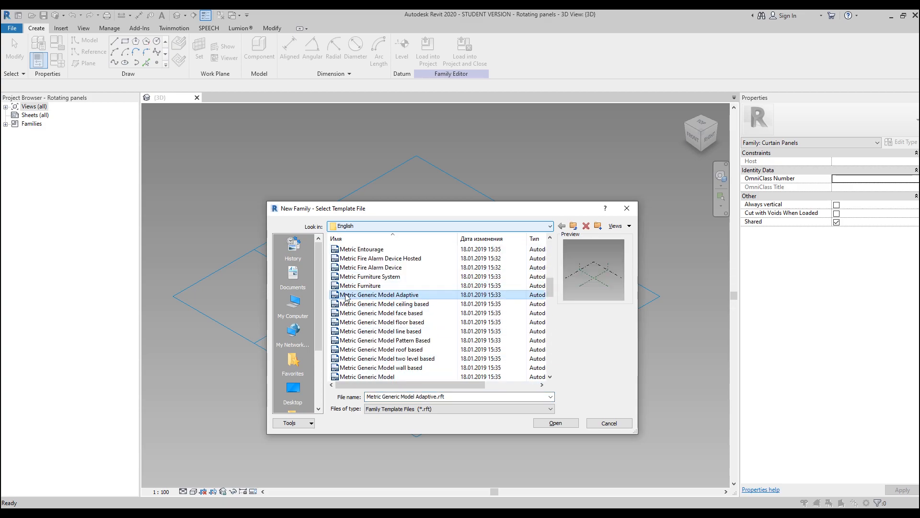
{"action": "left_click", "coordinate": [556, 424]}
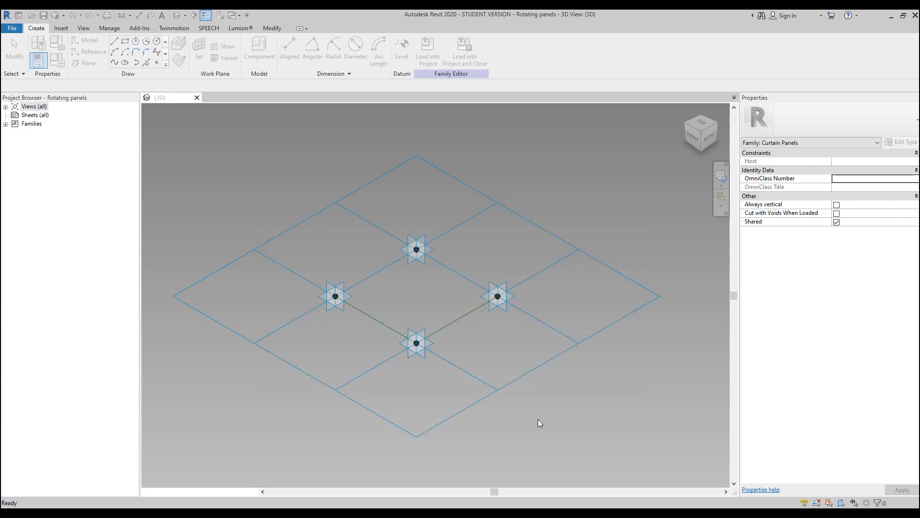
Examine the template's reference planes in the 3D view, including the Center (Left/Right) plane.
{"action": "scroll", "coordinate": [418, 341], "scroll_direction": "up", "scroll_amount": 5}
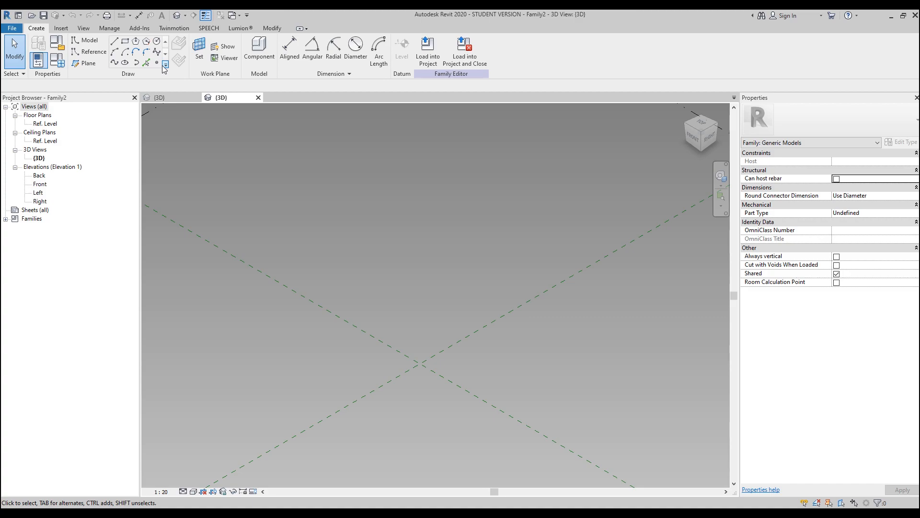
{"action": "scroll", "coordinate": [425, 281], "scroll_direction": "down", "scroll_amount": 3}
{"action": "middle_click_drag", "start_coordinate": [426, 281], "coordinate": [418, 349]}
{"action": "left_click_drag", "start_coordinate": [253, 470], "coordinate": [332, 415]}
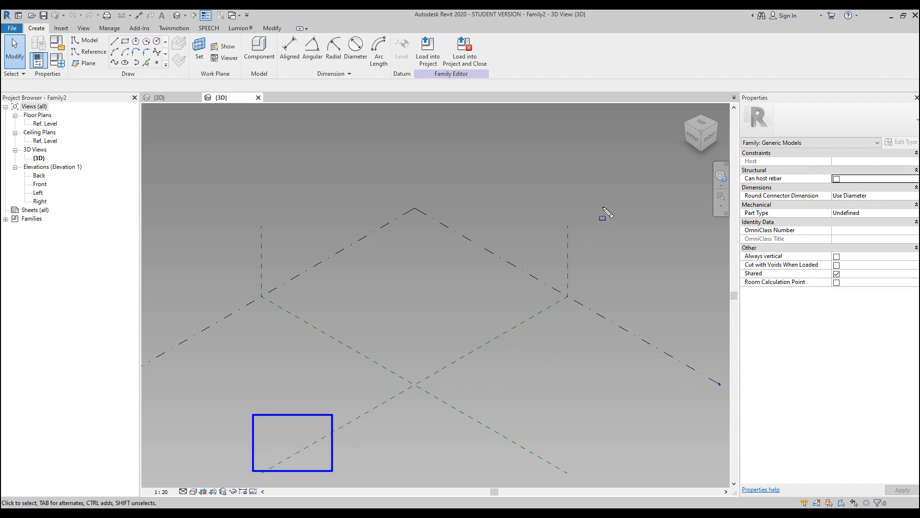
{"action": "left_click_drag", "start_coordinate": [539, 211], "coordinate": [575, 316]}
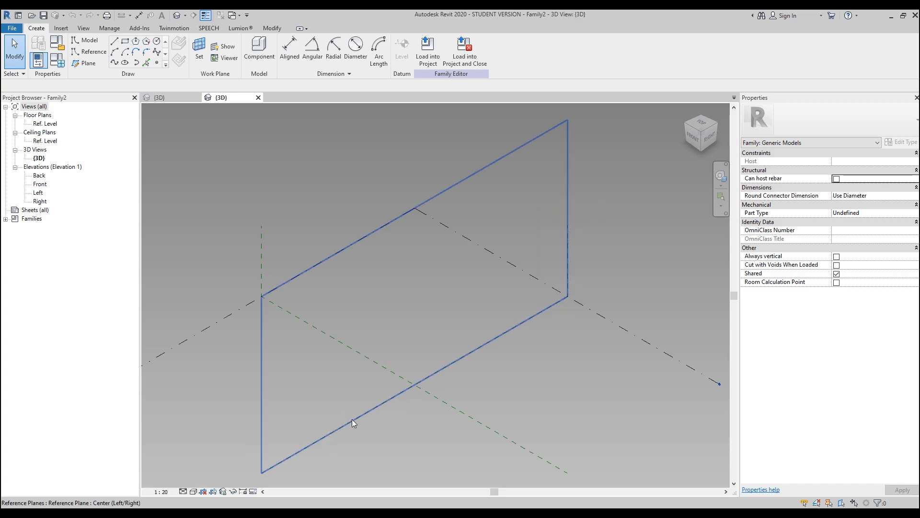
{"action": "left_click", "coordinate": [329, 256]}
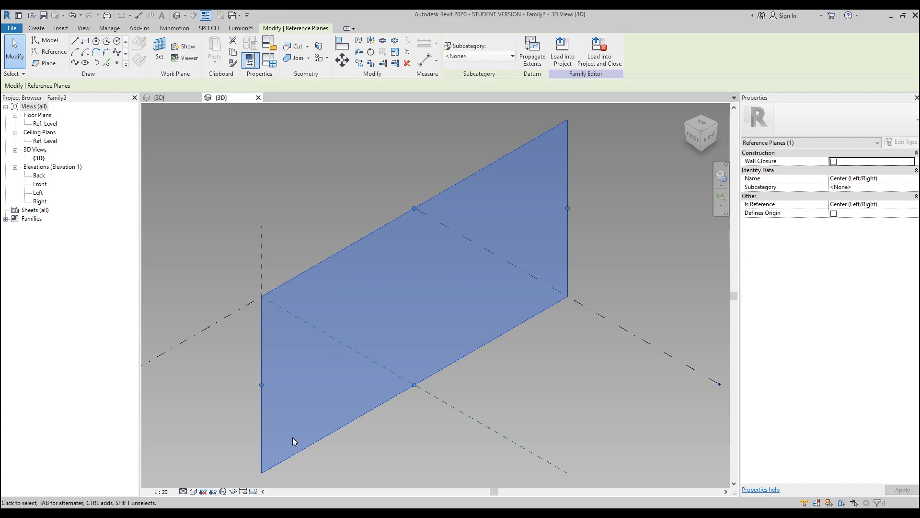
{"action": "left_click", "coordinate": [541, 372]}
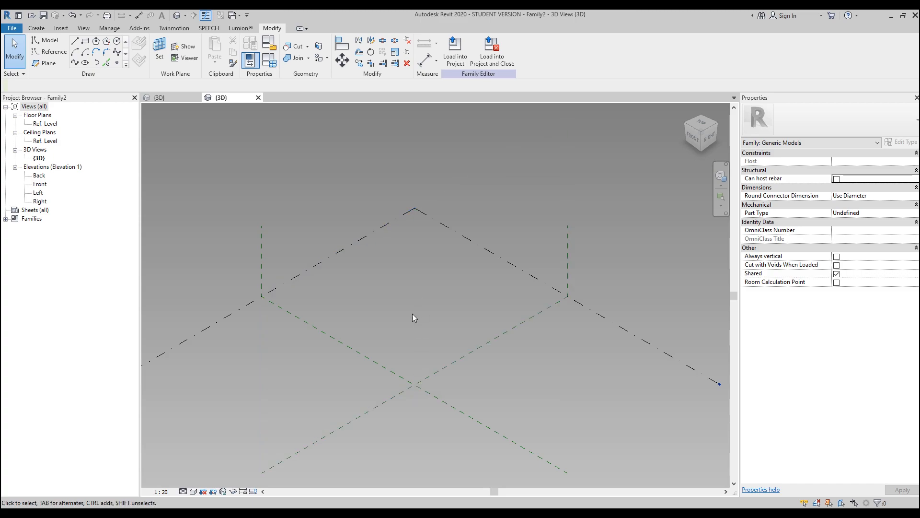
Set the Center (Left/Right) reference plane as work plane and place two reference points on it, one above the other near the planes' intersection.
{"action": "left_click", "coordinate": [160, 50]}
{"action": "left_click", "coordinate": [472, 348]}
{"action": "middle_click_drag", "start_coordinate": [471, 310], "coordinate": [455, 287]}
{"action": "left_click", "coordinate": [117, 63]}
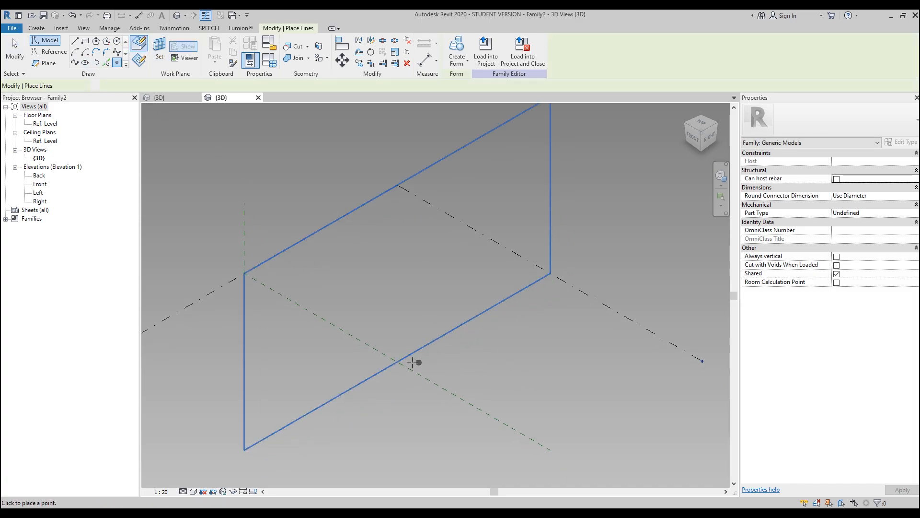
{"action": "left_click", "coordinate": [400, 359]}
{"action": "left_click", "coordinate": [396, 311]}
{"action": "key", "text": "Escape"}
Make both reference points adaptive placement points.
{"action": "scroll", "coordinate": [411, 360], "scroll_direction": "up", "scroll_amount": 3}
{"action": "scroll", "coordinate": [411, 355], "scroll_direction": "up", "scroll_amount": 2}
{"action": "middle_click_drag", "start_coordinate": [410, 356], "coordinate": [410, 378]}
{"action": "left_click_drag", "start_coordinate": [364, 182], "coordinate": [422, 448]}
{"action": "middle_click_drag", "start_coordinate": [431, 369], "coordinate": [402, 278]}
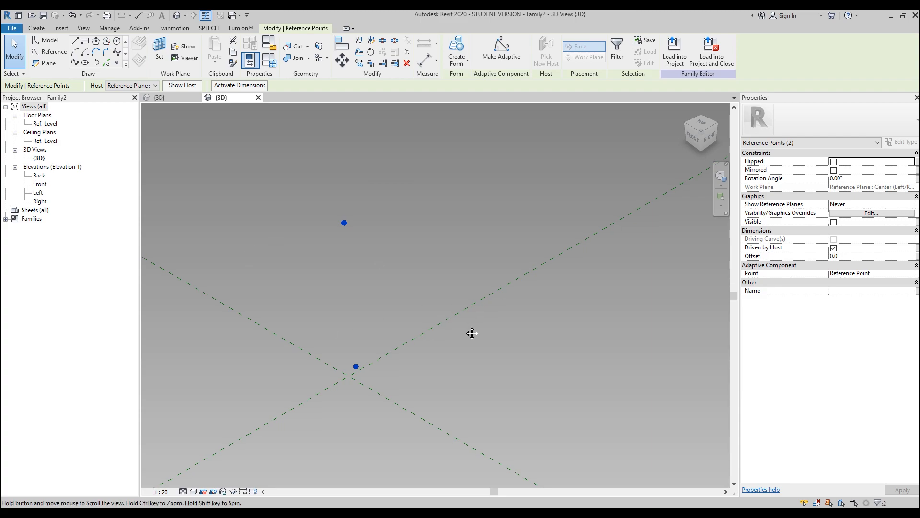
{"action": "middle_click_drag", "start_coordinate": [472, 332], "coordinate": [473, 333]}
{"action": "left_click", "coordinate": [507, 48]}
{"action": "left_click", "coordinate": [510, 327]}
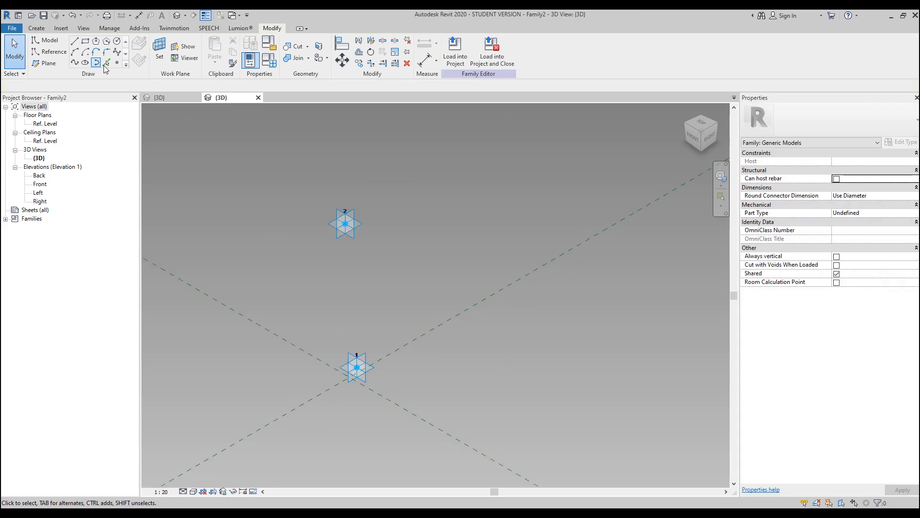
Draw a reference line with 3D snapping from adaptive point 1 to adaptive point 2.
{"action": "left_click", "coordinate": [117, 63]}
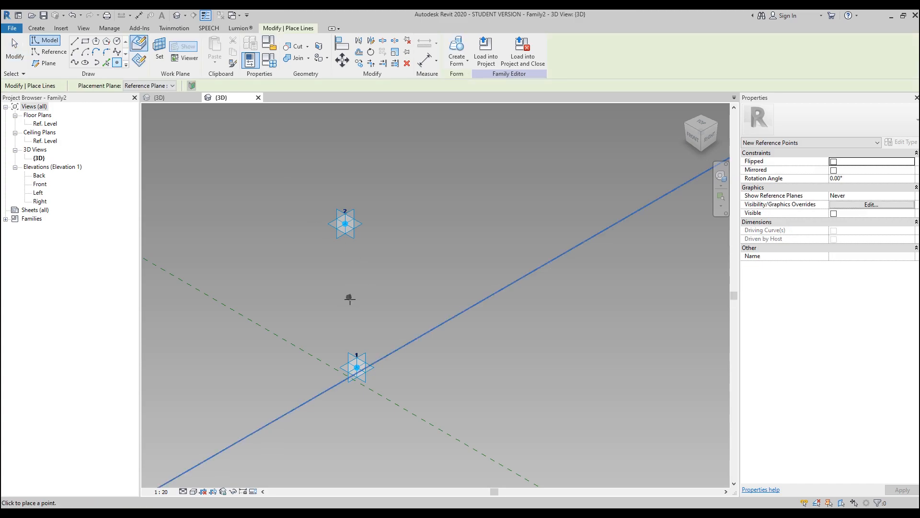
{"action": "key", "text": "Escape"}
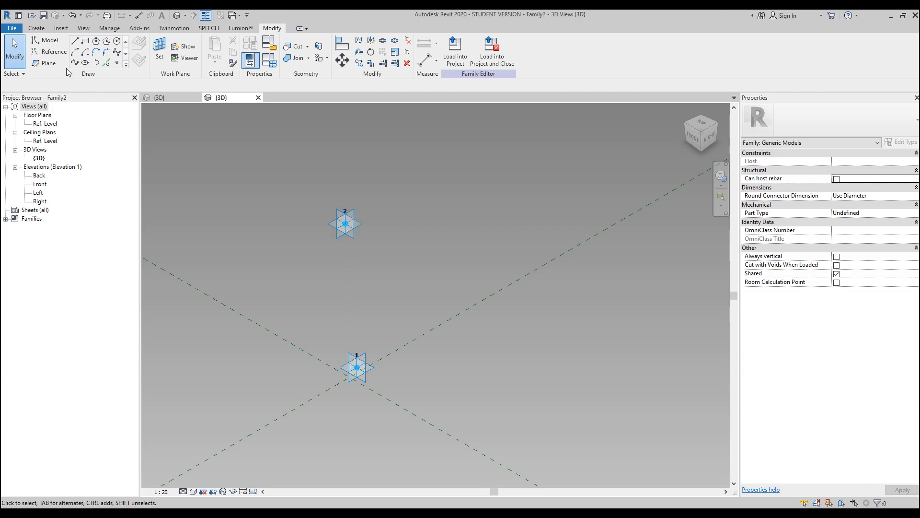
{"action": "left_click", "coordinate": [63, 53]}
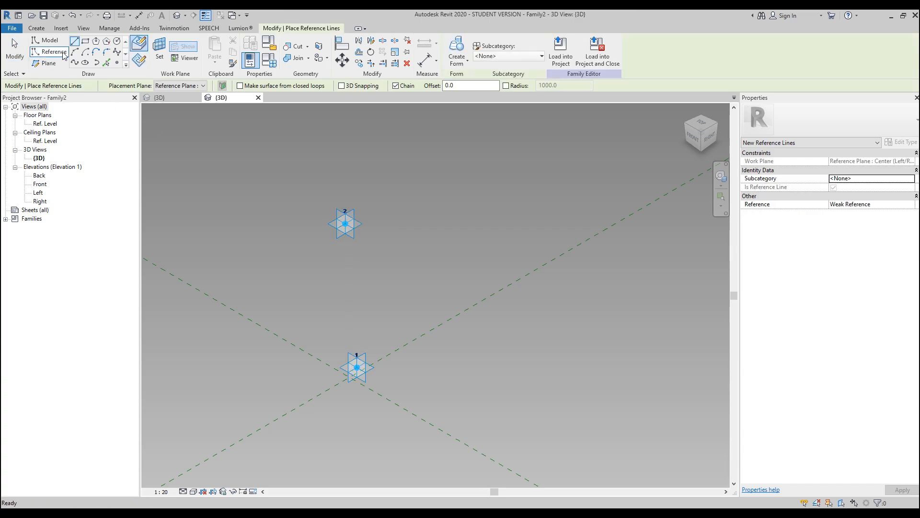
{"action": "left_click", "coordinate": [342, 85]}
{"action": "left_click", "coordinate": [357, 367]}
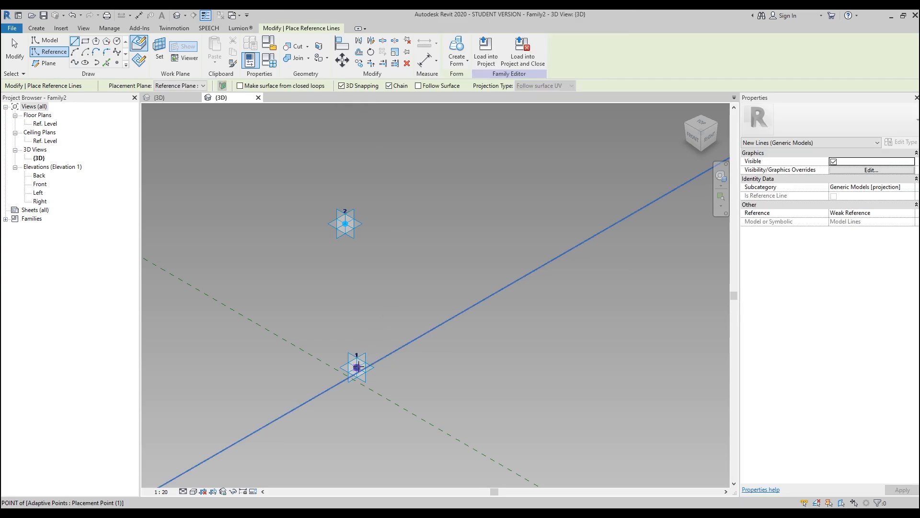
{"action": "left_click", "coordinate": [350, 211]}
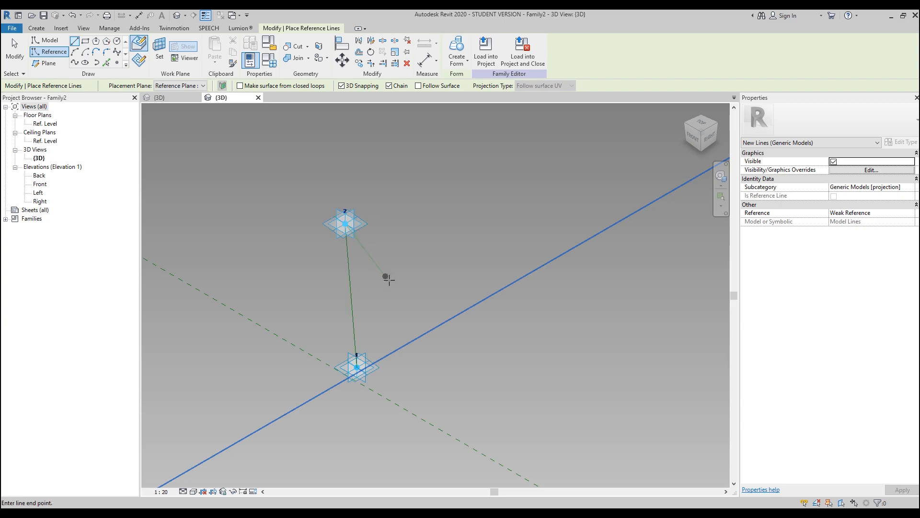
{"action": "key", "text": "Escape"}
{"action": "key", "text": "Escape"}
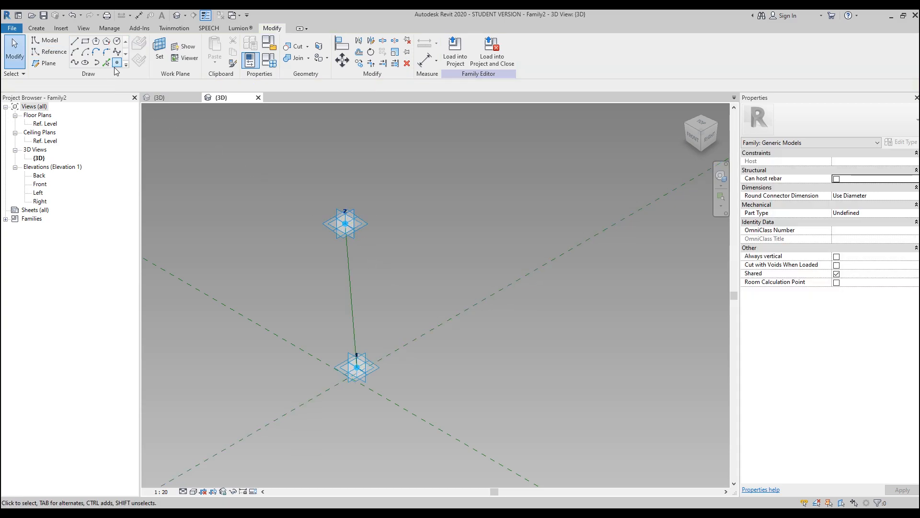
Place a reference point on the reference line, roughly midway between the two adaptive points.
{"action": "left_click", "coordinate": [117, 63]}
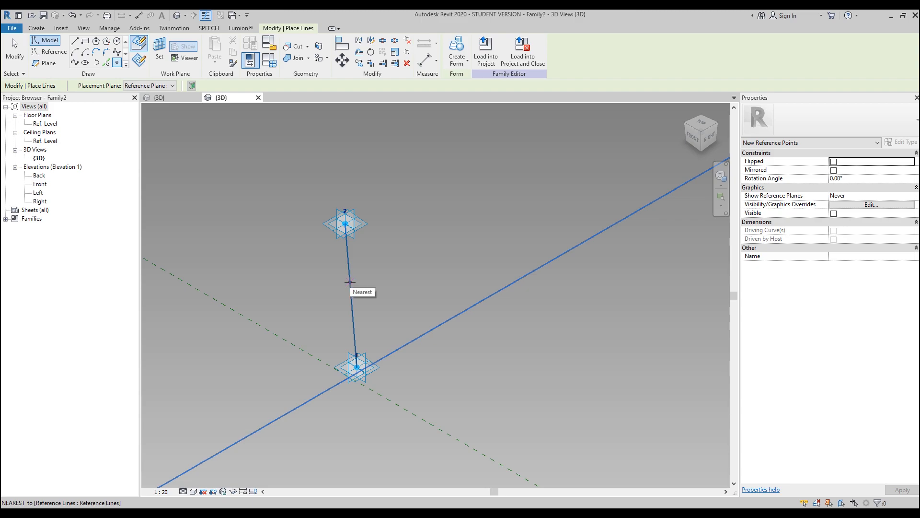
{"action": "left_click", "coordinate": [350, 282]}
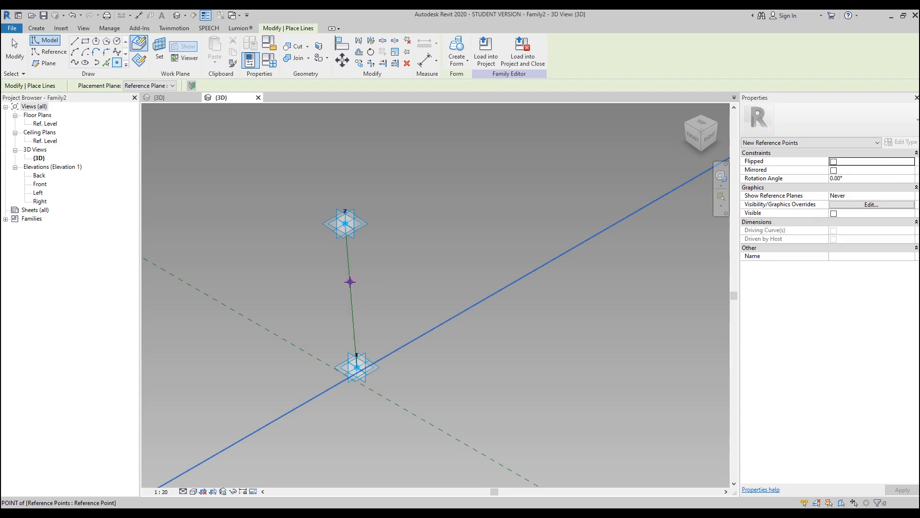
{"action": "key", "text": "Escape"}
{"action": "key", "text": "Escape"}
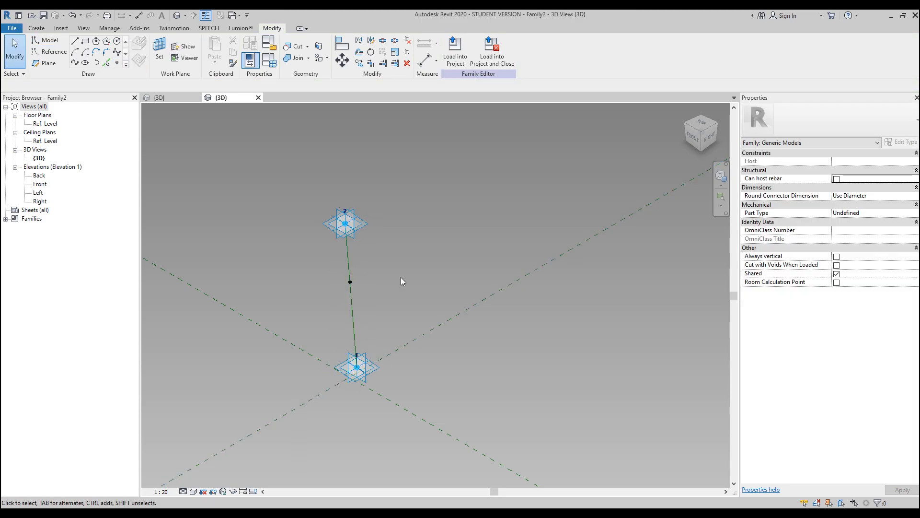
In the right-side view, align both adaptive points to the Center (Front/Back) reference plane.
{"action": "scroll", "coordinate": [401, 277], "scroll_direction": "down", "scroll_amount": 4}
{"action": "left_click", "coordinate": [711, 138]}
{"action": "key", "text": "a"}
{"action": "key", "text": "l"}
{"action": "left_click", "coordinate": [421, 326]}
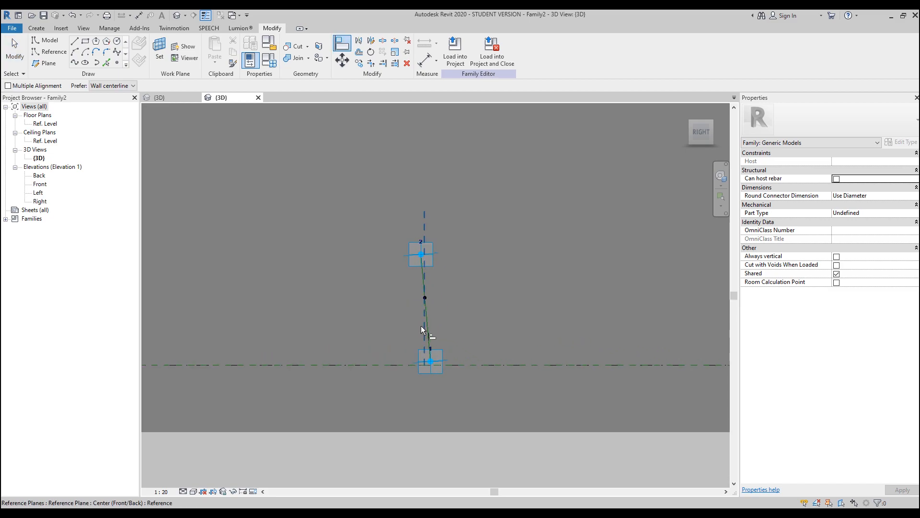
{"action": "left_click", "coordinate": [423, 267]}
{"action": "left_click", "coordinate": [425, 331]}
{"action": "left_click", "coordinate": [431, 370]}
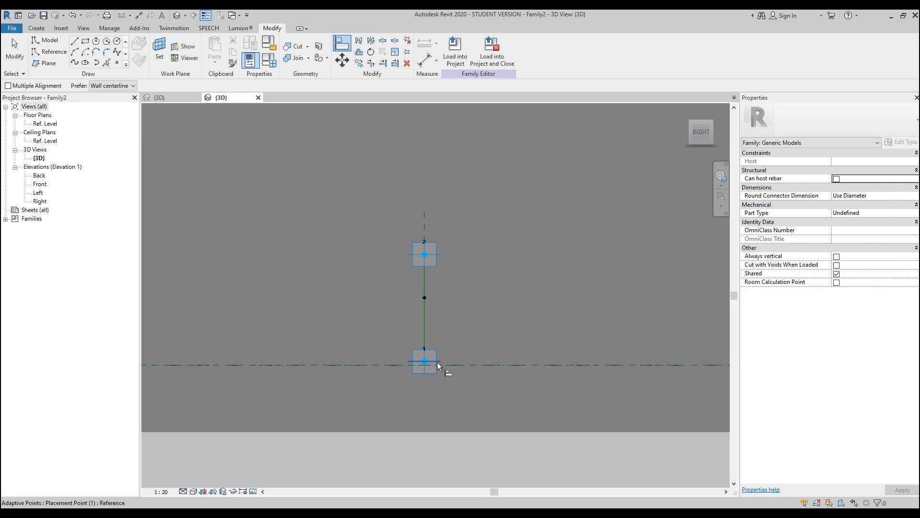
{"action": "scroll", "coordinate": [474, 313], "scroll_direction": "down", "scroll_amount": 2}
{"action": "key", "text": "Escape"}
{"action": "key", "text": "Escape"}
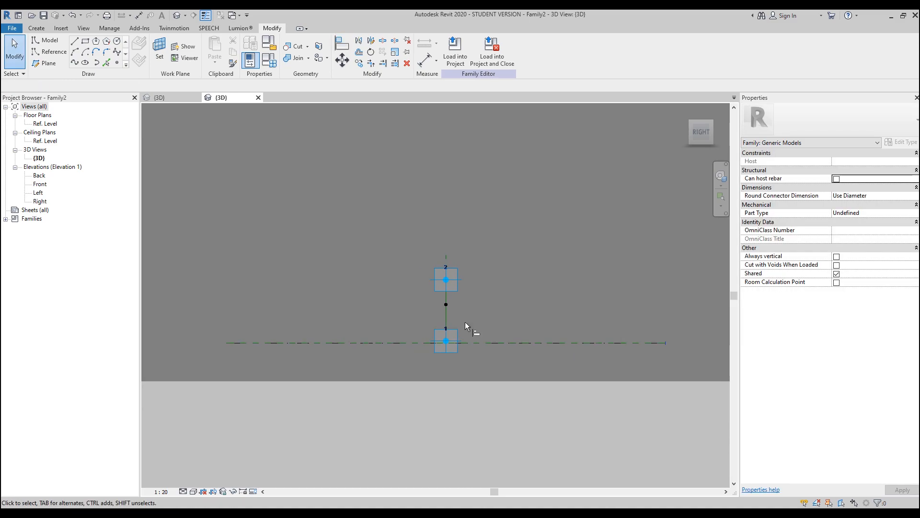
Save the adaptive family as Panels in the Component folder.
{"action": "middle_click_drag", "start_coordinate": [464, 322], "coordinate": [427, 376], "text": "shift"}
{"action": "middle_click_drag", "start_coordinate": [385, 317], "coordinate": [450, 339]}
{"action": "scroll", "coordinate": [431, 340], "scroll_direction": "up", "scroll_amount": 3}
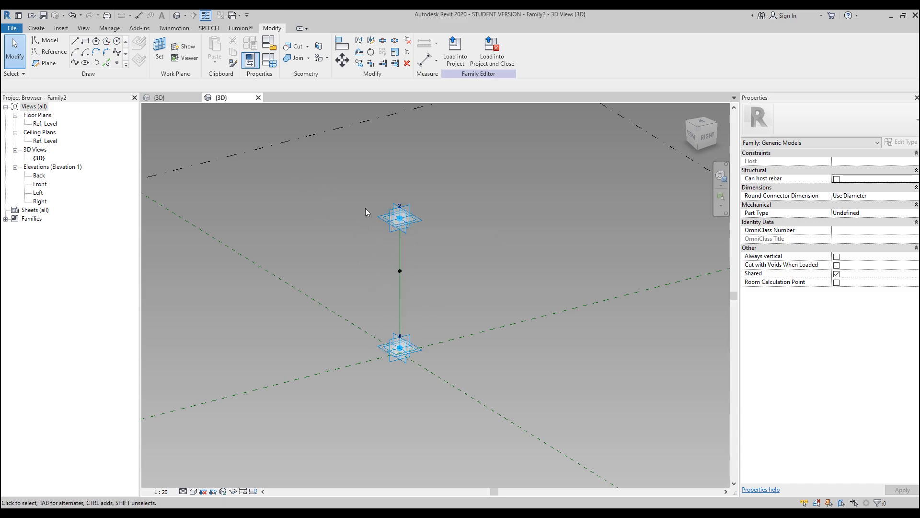
{"action": "left_click", "coordinate": [12, 28]}
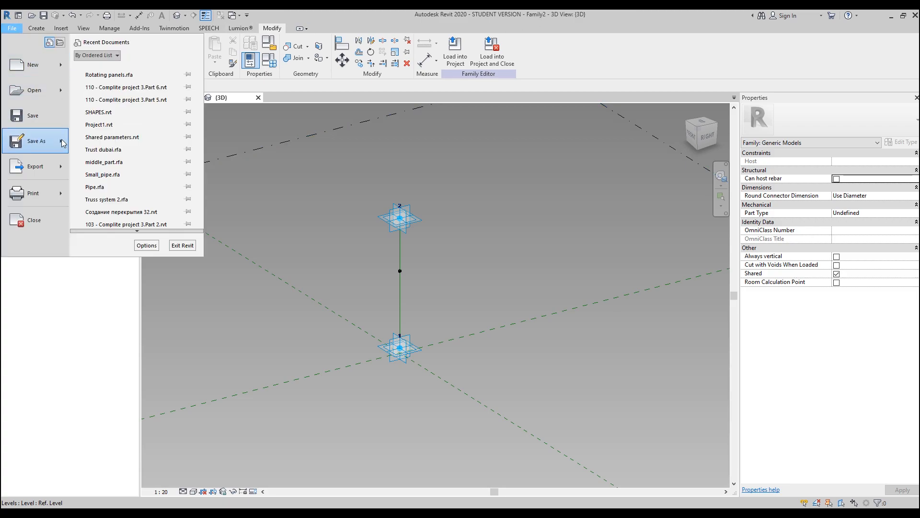
{"action": "mouse_move", "coordinate": [66, 140]}
{"action": "left_click", "coordinate": [95, 126]}
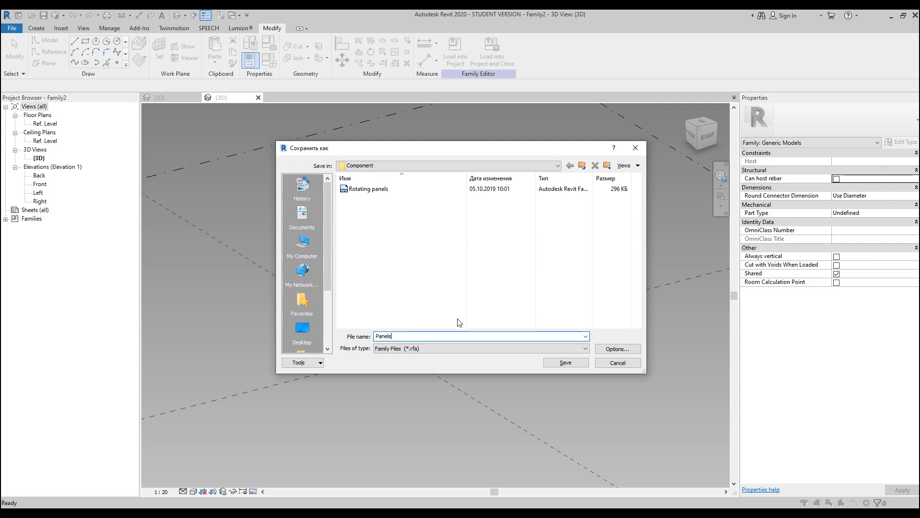
{"action": "key", "text": "Return"}
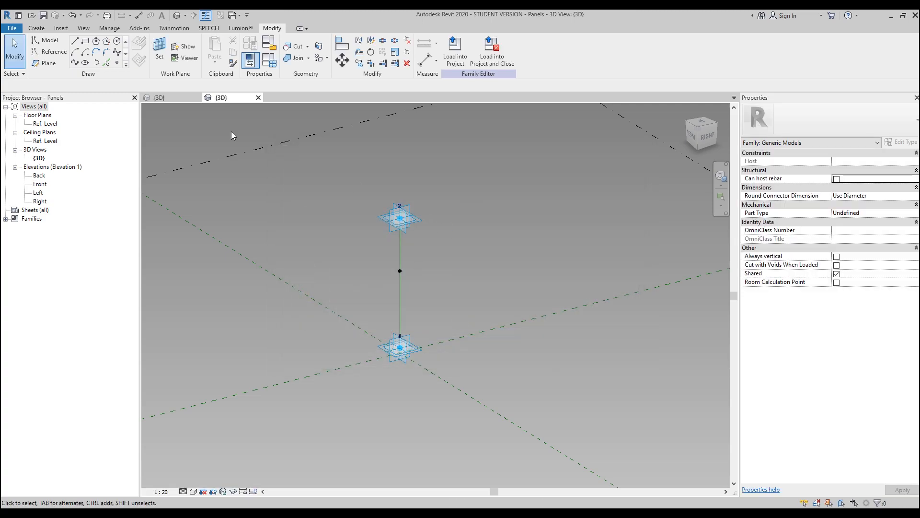
Create another new family from the Metric Generic Model Adaptive template.
{"action": "left_click", "coordinate": [12, 28]}
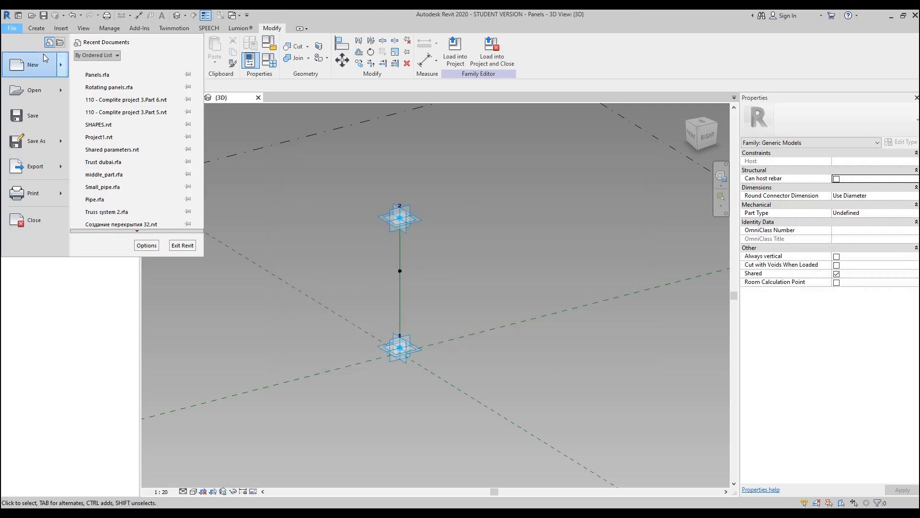
{"action": "mouse_move", "coordinate": [63, 64]}
{"action": "left_click", "coordinate": [136, 91]}
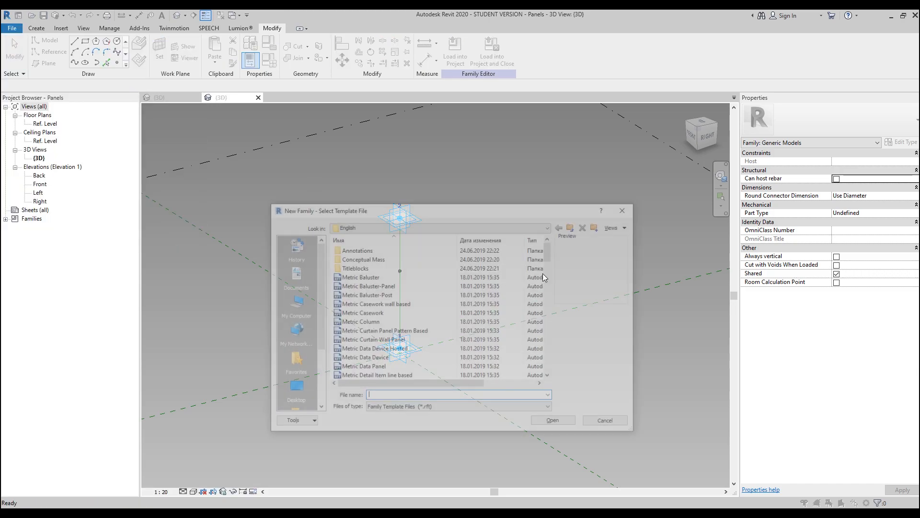
{"action": "scroll", "coordinate": [365, 314], "scroll_direction": "down", "scroll_amount": 7}
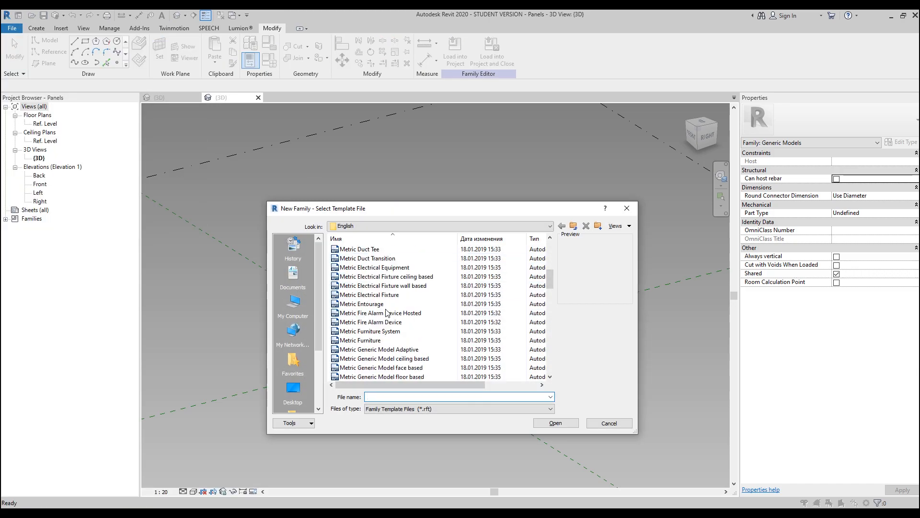
{"action": "scroll", "coordinate": [387, 312], "scroll_direction": "down", "scroll_amount": 3}
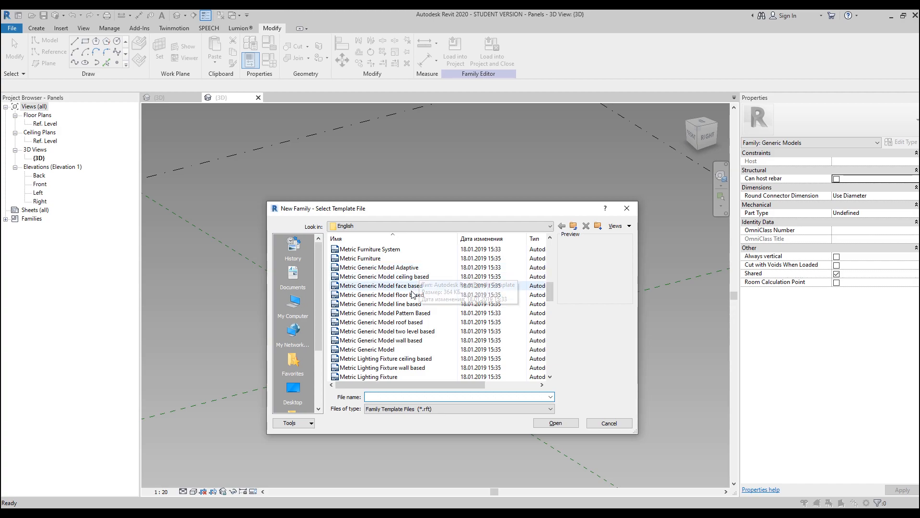
{"action": "left_click", "coordinate": [419, 267]}
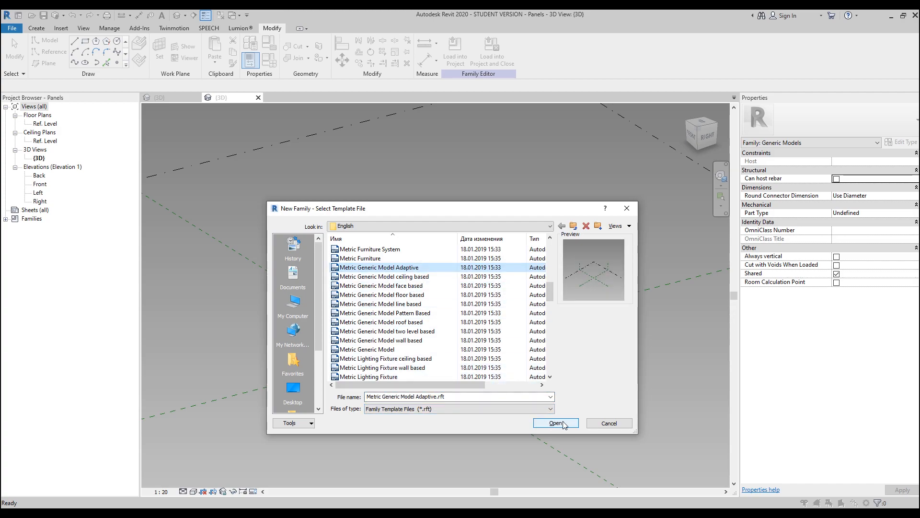
{"action": "left_click", "coordinate": [384, 349]}
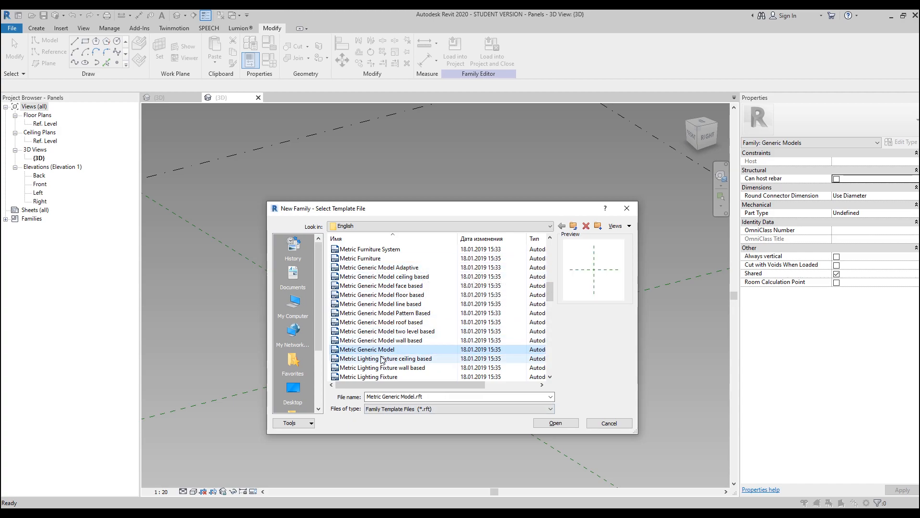
{"action": "left_click", "coordinate": [417, 269]}
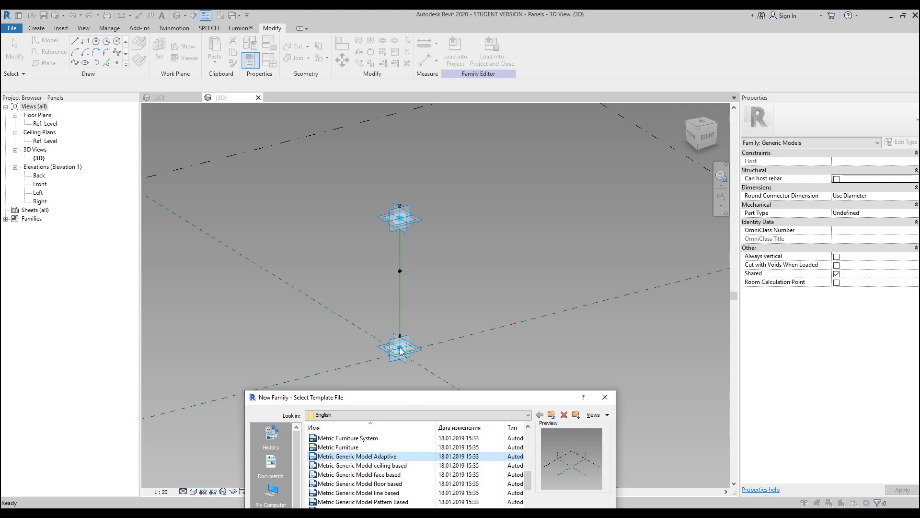
{"action": "left_click_drag", "start_coordinate": [415, 391], "coordinate": [414, 164]}
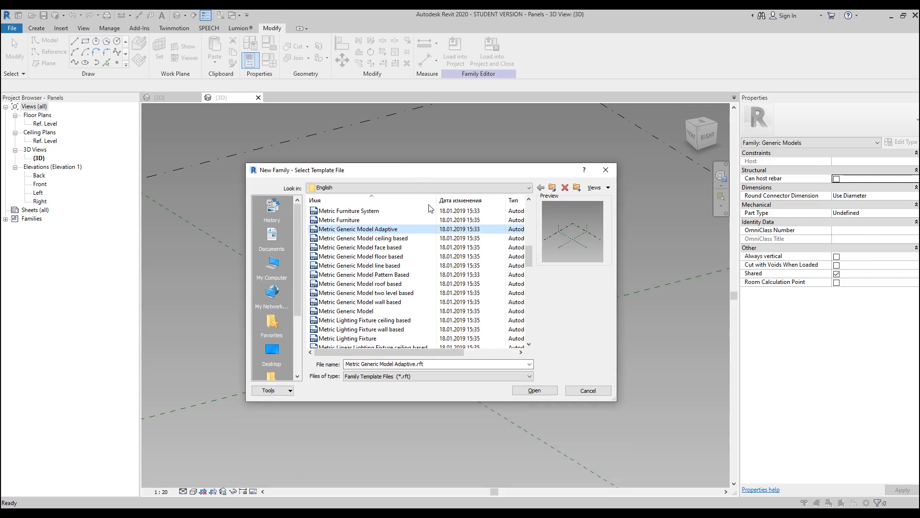
{"action": "left_click", "coordinate": [534, 390]}
{"action": "middle_click_drag", "start_coordinate": [454, 349], "coordinate": [432, 328]}
{"action": "scroll", "coordinate": [426, 324], "scroll_direction": "up", "scroll_amount": 2}
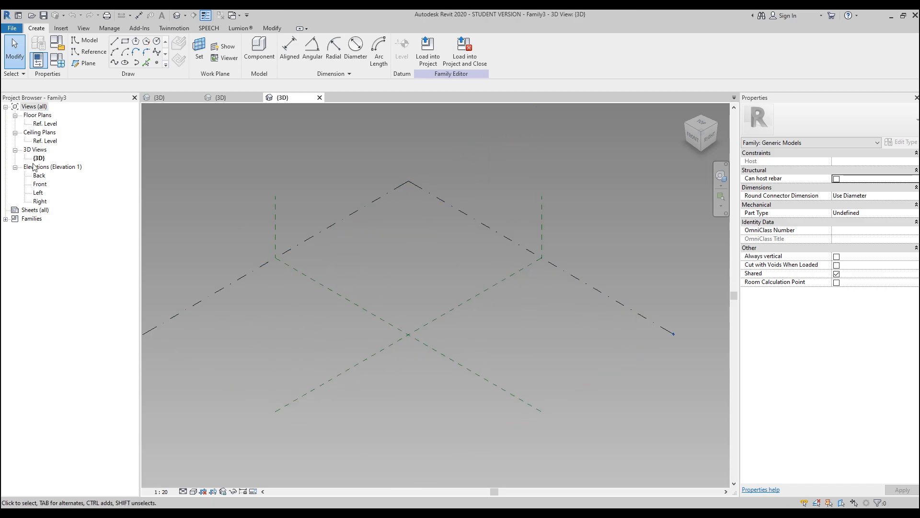
In the Ref. Level floor plan, draw two vertical reference planes about 2186 mm left and 1900 mm right of the centre plane.
{"action": "left_click", "coordinate": [48, 124]}
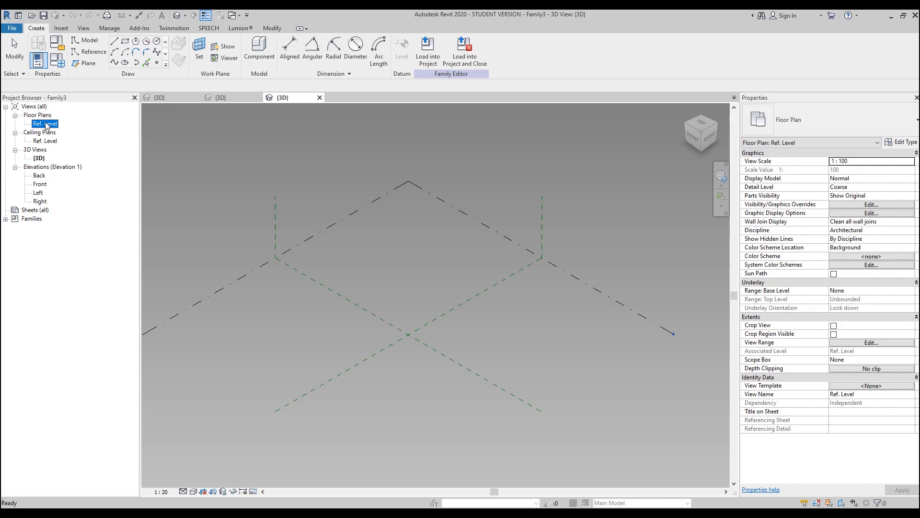
{"action": "double_click", "coordinate": [46, 124]}
{"action": "scroll", "coordinate": [426, 304], "scroll_direction": "up", "scroll_amount": 3}
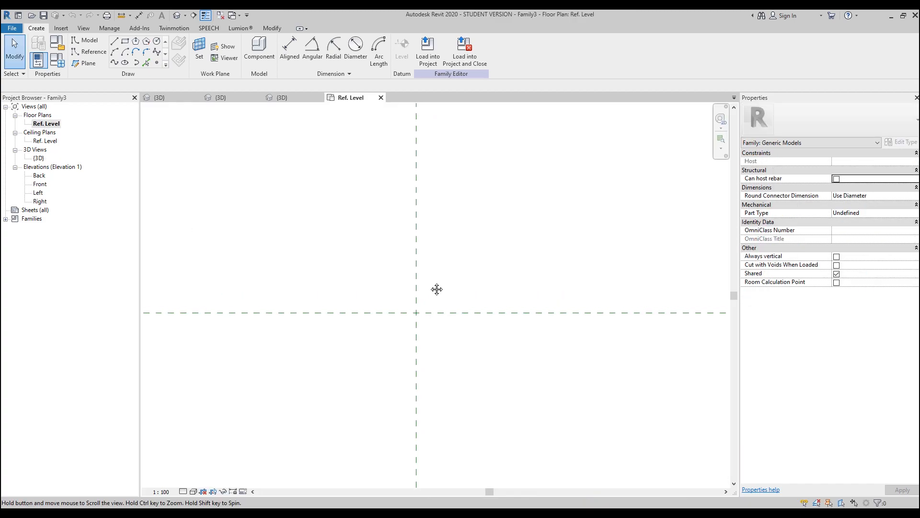
{"action": "left_click", "coordinate": [87, 64]}
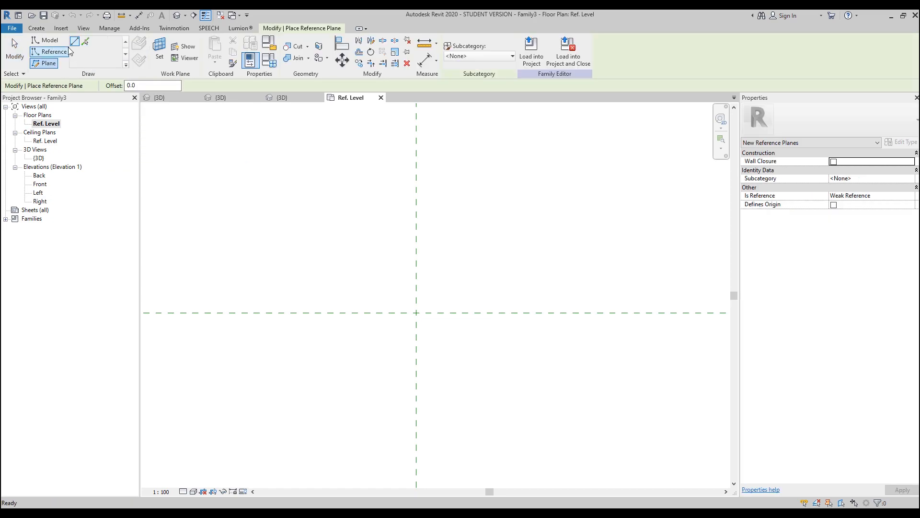
{"action": "left_click", "coordinate": [363, 271]}
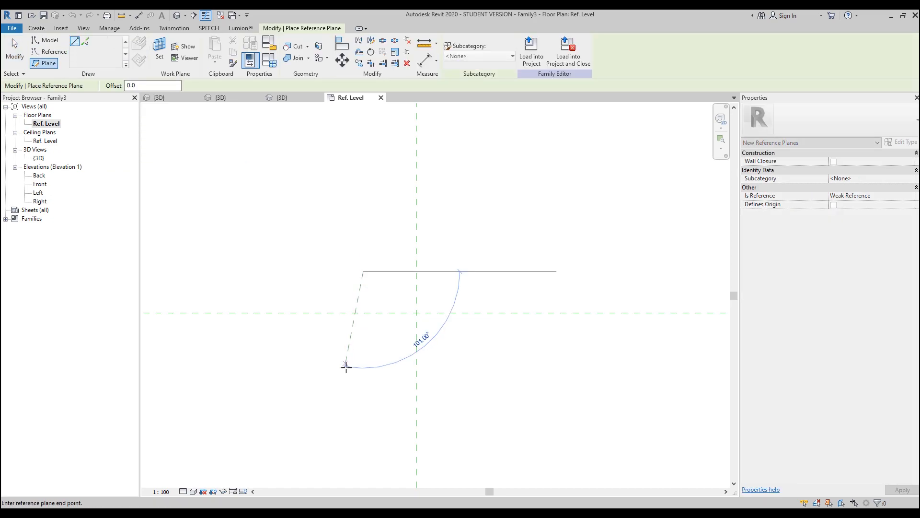
{"action": "left_click", "coordinate": [363, 374]}
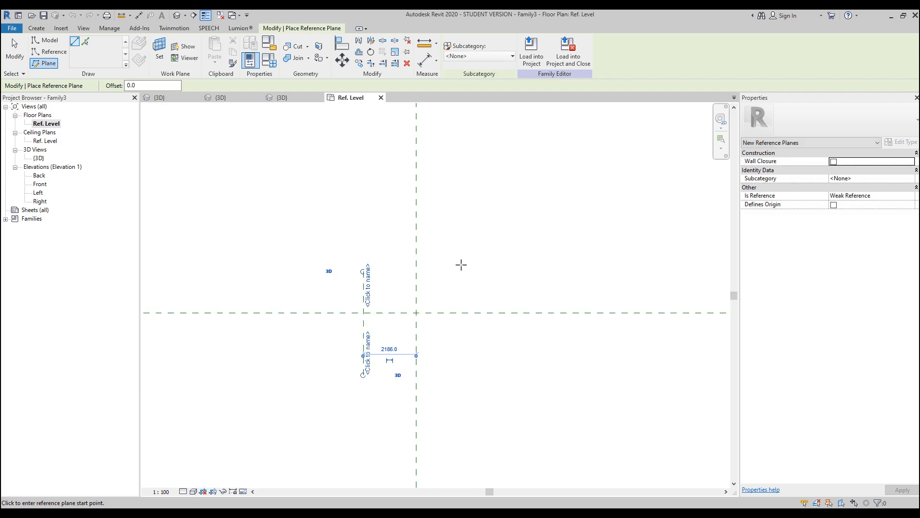
{"action": "left_click", "coordinate": [463, 271]}
{"action": "left_click", "coordinate": [467, 374]}
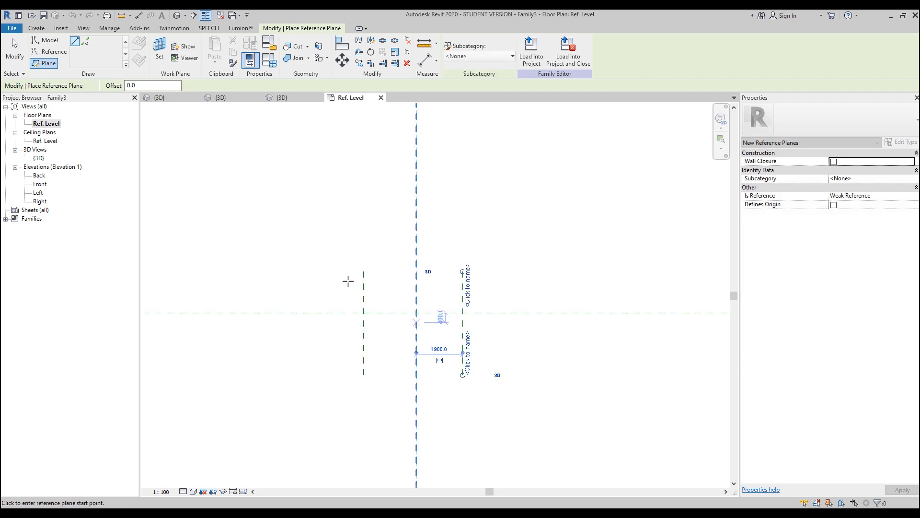
Draw two horizontal reference planes, one above the horizontal centre plane and one about 3500 mm below it.
{"action": "left_click", "coordinate": [330, 250]}
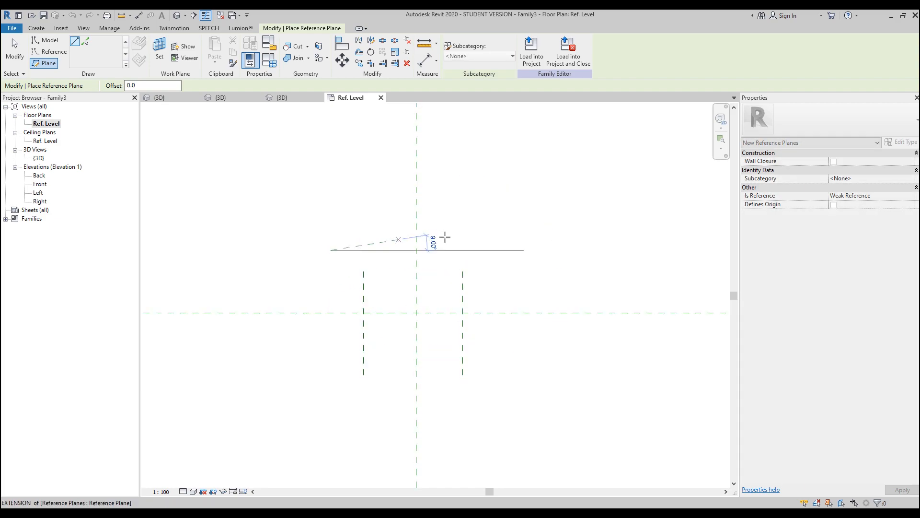
{"action": "left_click", "coordinate": [514, 250]}
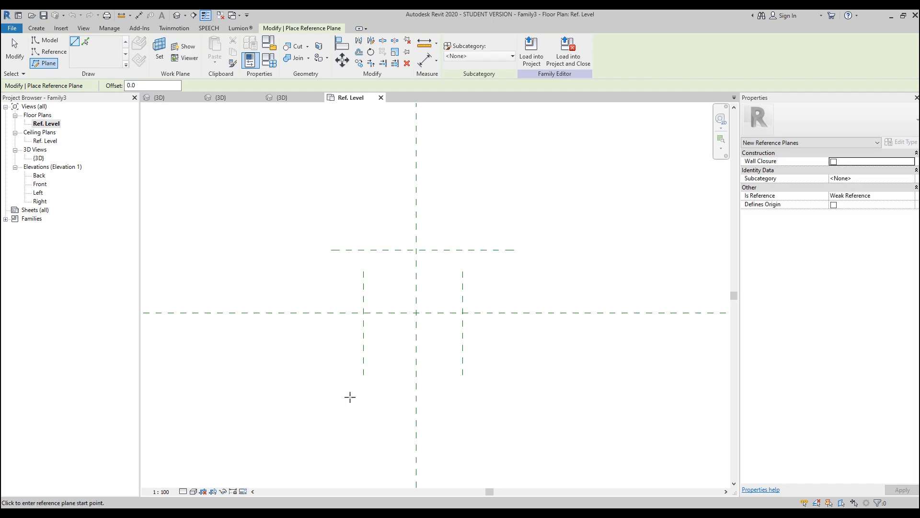
{"action": "left_click", "coordinate": [330, 398]}
{"action": "left_click", "coordinate": [514, 398]}
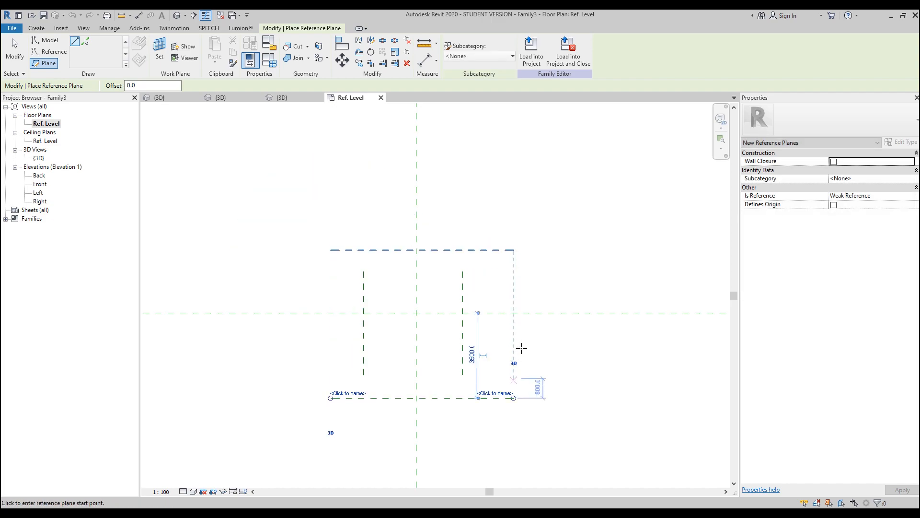
{"action": "key", "text": "Escape"}
{"action": "key", "text": "Escape"}
Dimension the upper, centre and lower horizontal reference planes in one aligned string and constrain the spacing as equal (EQ).
{"action": "key", "text": "d"}
{"action": "key", "text": "i"}
{"action": "left_click", "coordinate": [337, 250]}
{"action": "left_click", "coordinate": [343, 312]}
{"action": "left_click", "coordinate": [346, 398]}
{"action": "left_click", "coordinate": [300, 364]}
{"action": "left_click", "coordinate": [268, 324]}
Dimension the left, centre and right vertical reference planes in one aligned string and constrain the spacing as equal (EQ).
{"action": "left_click", "coordinate": [364, 295]}
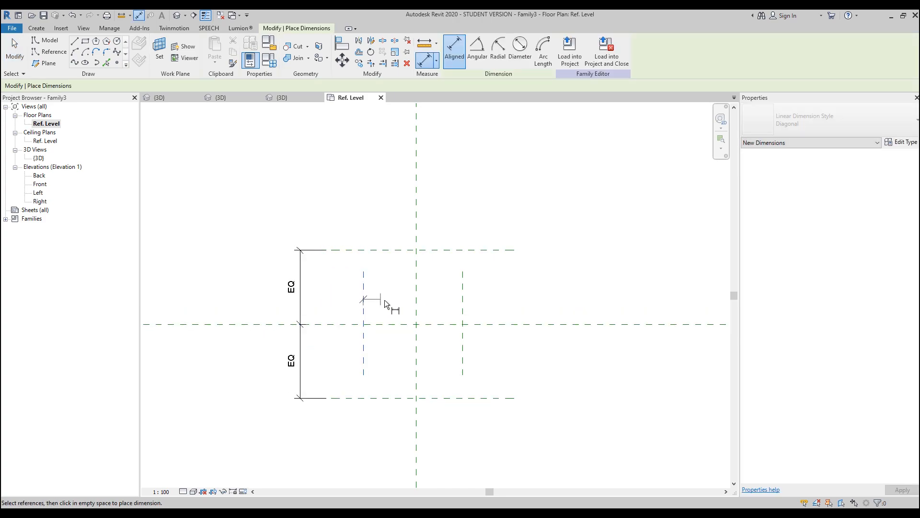
{"action": "left_click", "coordinate": [416, 297]}
{"action": "left_click", "coordinate": [461, 297]}
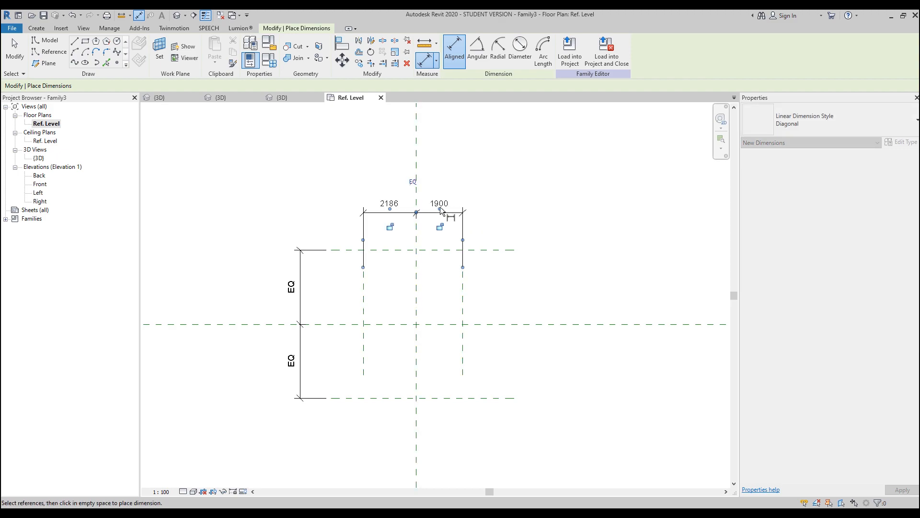
{"action": "left_click", "coordinate": [422, 211]}
{"action": "left_click", "coordinate": [413, 181]}
{"action": "key", "text": "Escape"}
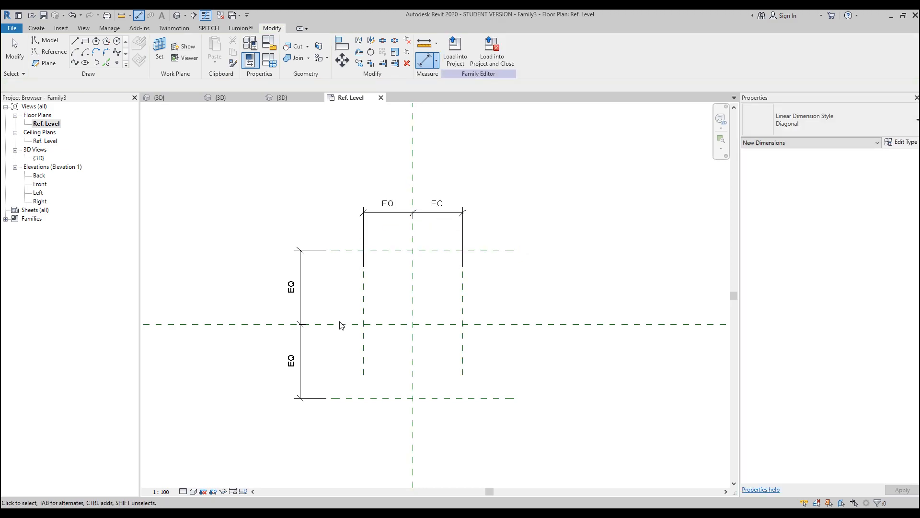
Add overall aligned dimensions between the two outer vertical reference planes and between the two outer horizontal reference planes.
{"action": "middle_click_drag", "start_coordinate": [341, 324], "coordinate": [322, 301]}
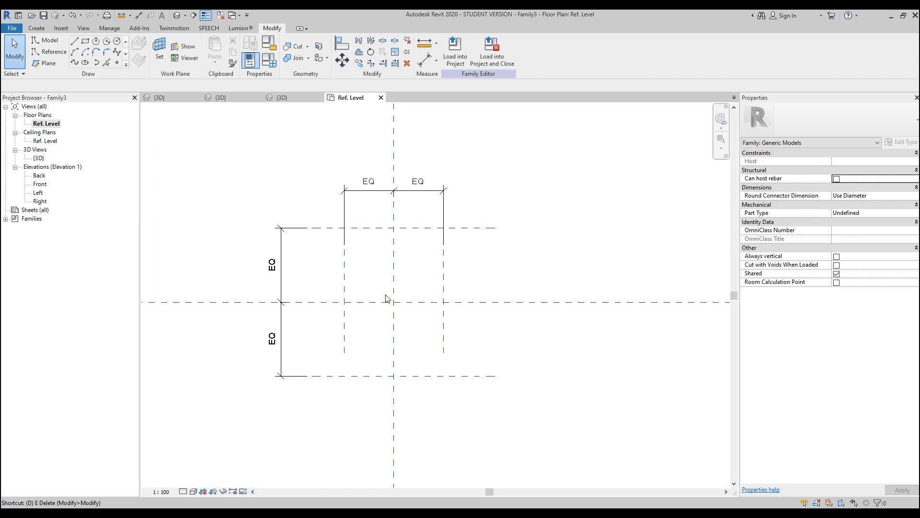
{"action": "key", "text": "d"}
{"action": "key", "text": "i"}
{"action": "left_click", "coordinate": [346, 281]}
{"action": "left_click", "coordinate": [445, 281]}
{"action": "left_click", "coordinate": [453, 159]}
{"action": "left_click", "coordinate": [317, 231]}
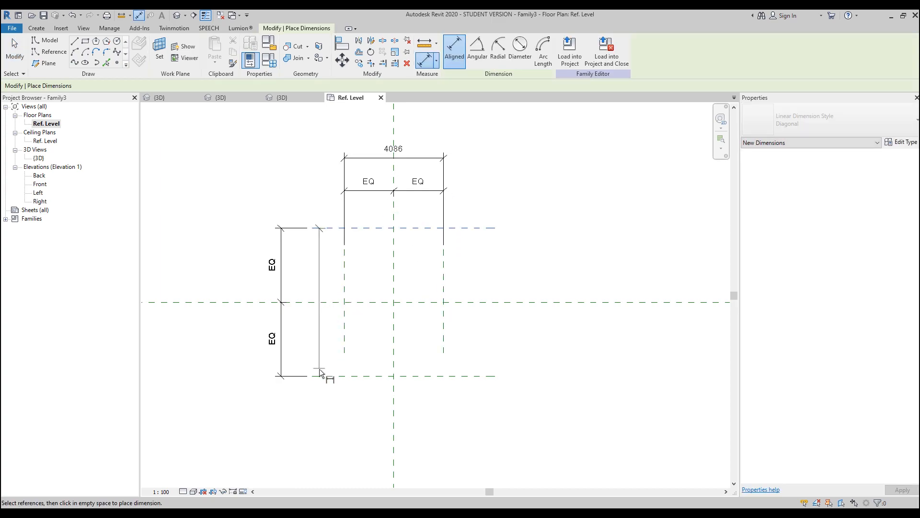
{"action": "left_click", "coordinate": [322, 376]}
{"action": "left_click", "coordinate": [225, 397]}
{"action": "key", "text": "Escape"}
{"action": "key", "text": "Escape"}
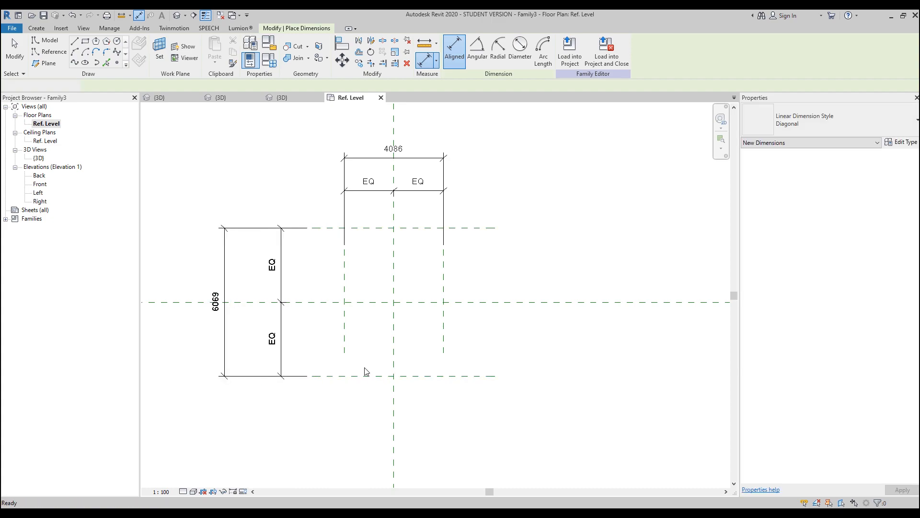
Label the overall horizontal dimension with a new instance family parameter named W.
{"action": "middle_click_drag", "start_coordinate": [380, 270], "coordinate": [417, 293]}
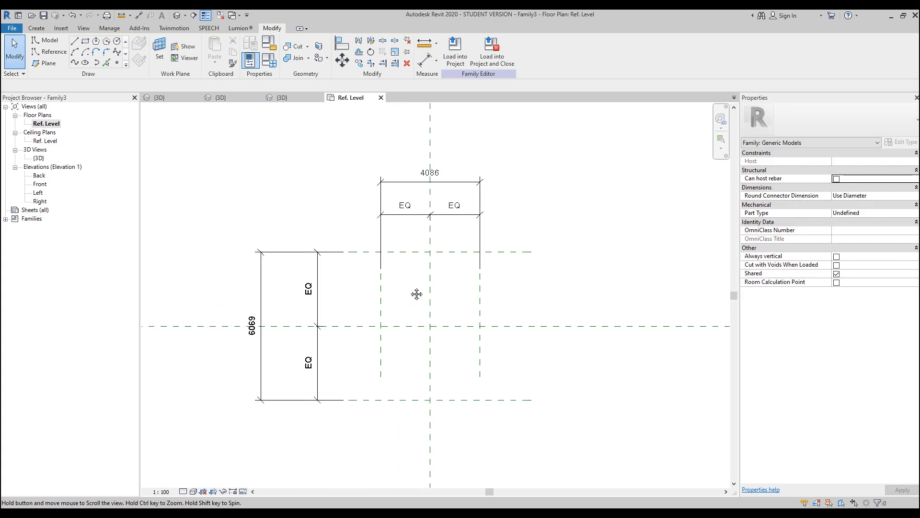
{"action": "left_click", "coordinate": [398, 182]}
{"action": "left_click", "coordinate": [545, 50]}
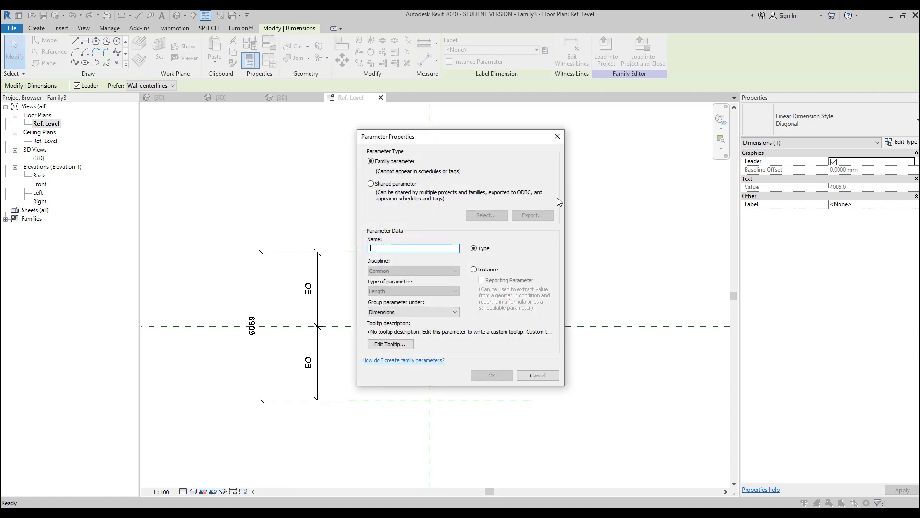
{"action": "type", "text": "W"}
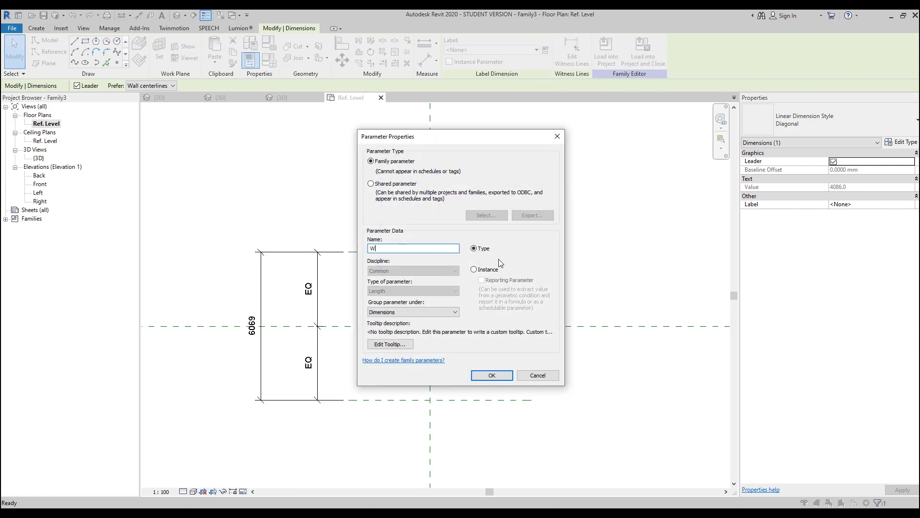
{"action": "left_click", "coordinate": [474, 270]}
{"action": "left_click", "coordinate": [491, 374]}
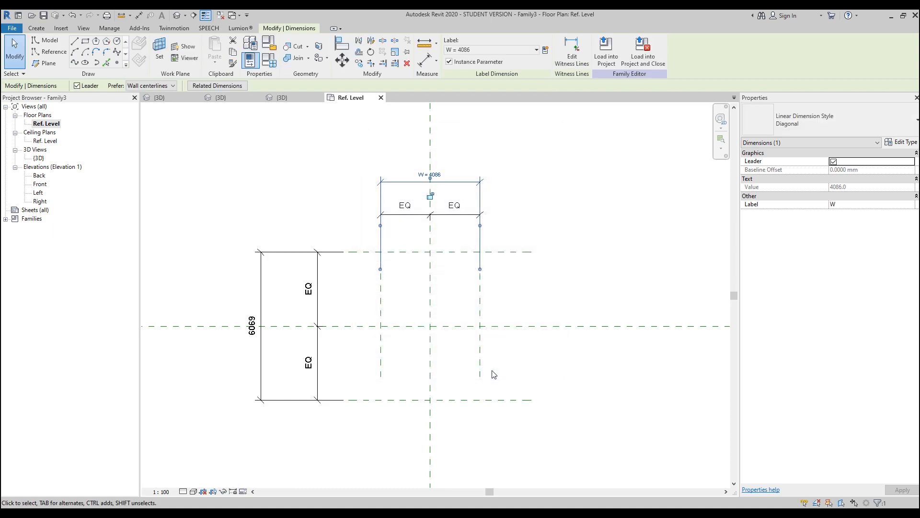
Label the overall vertical dimension with a new instance family parameter named L.
{"action": "left_click", "coordinate": [321, 225]}
{"action": "left_click", "coordinate": [259, 287]}
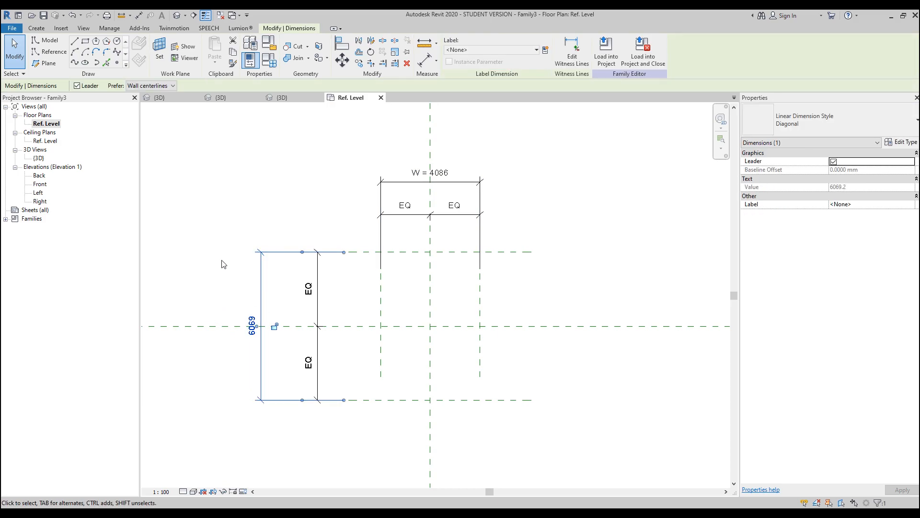
{"action": "left_click", "coordinate": [545, 50]}
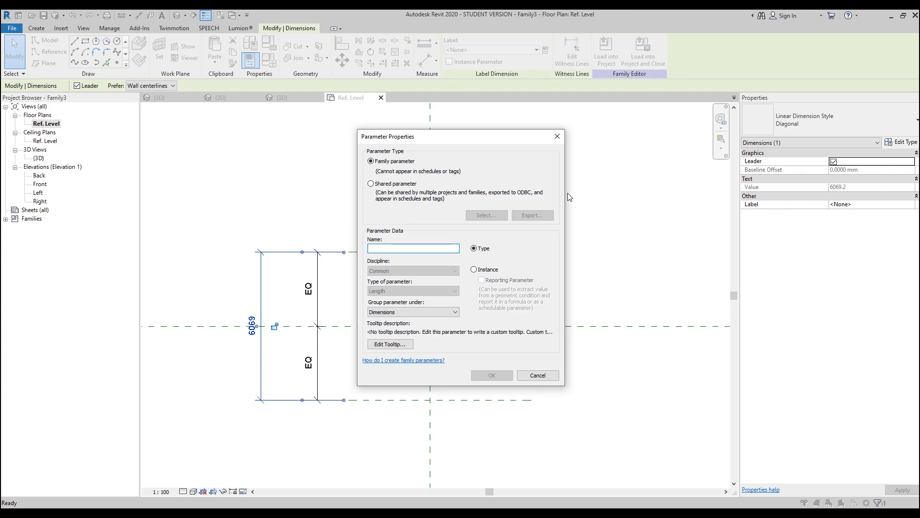
{"action": "type", "text": "L"}
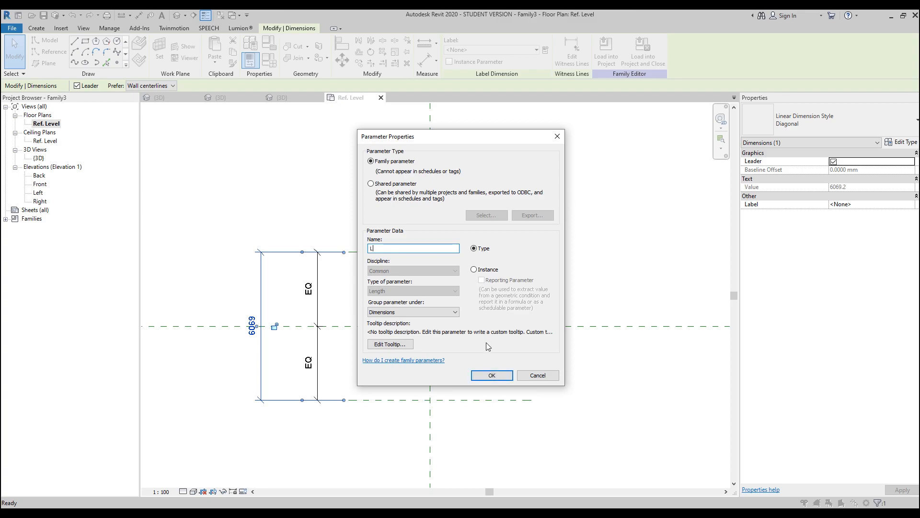
{"action": "left_click", "coordinate": [474, 269]}
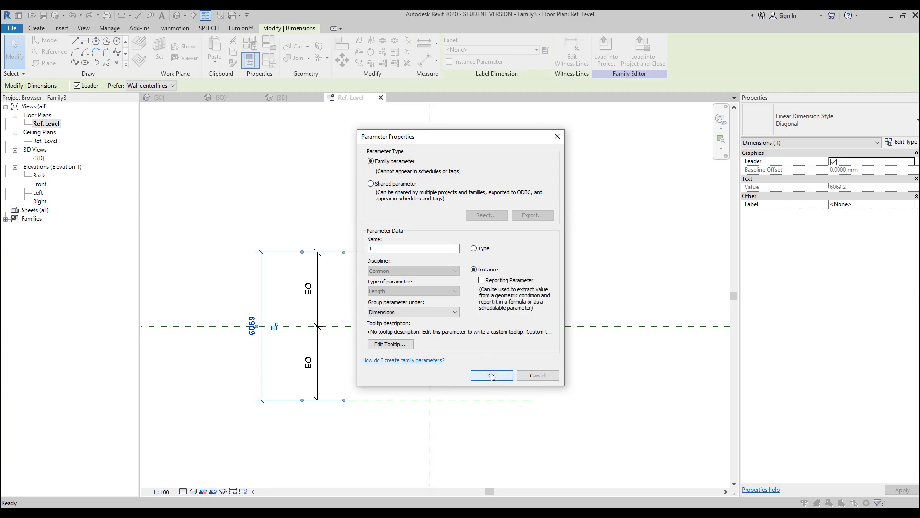
{"action": "left_click", "coordinate": [492, 375]}
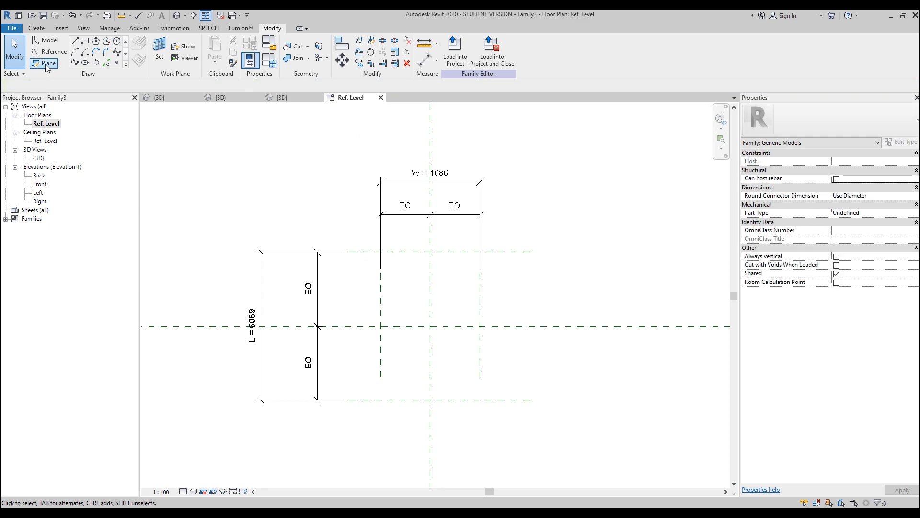
Set the family parameters W to 1500 and L to 3000.
{"action": "left_click", "coordinate": [37, 28]}
{"action": "left_click", "coordinate": [38, 60]}
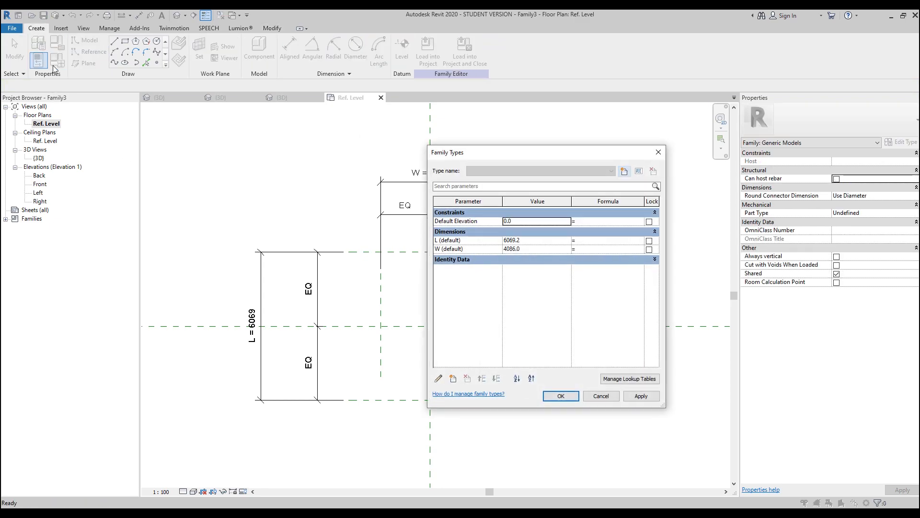
{"action": "left_click", "coordinate": [541, 249]}
{"action": "type", "text": "1500"}
{"action": "left_click", "coordinate": [536, 241]}
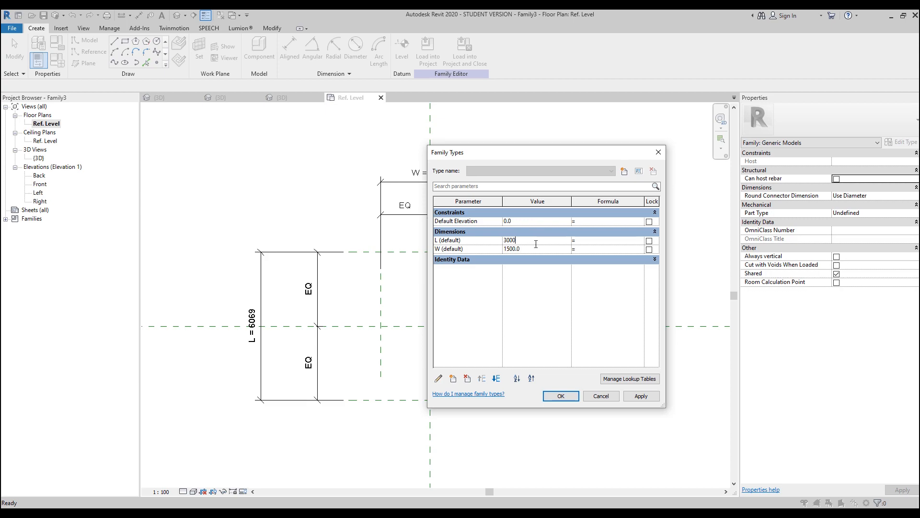
{"action": "left_click", "coordinate": [556, 395]}
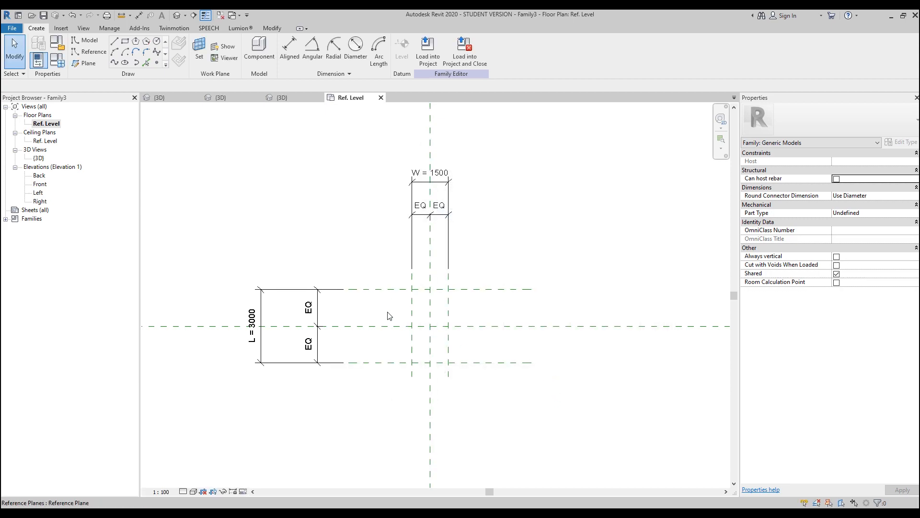
Place a reference point at the intersection of the two centre reference planes and make it adaptive.
{"action": "scroll", "coordinate": [384, 306], "scroll_direction": "up", "scroll_amount": 2}
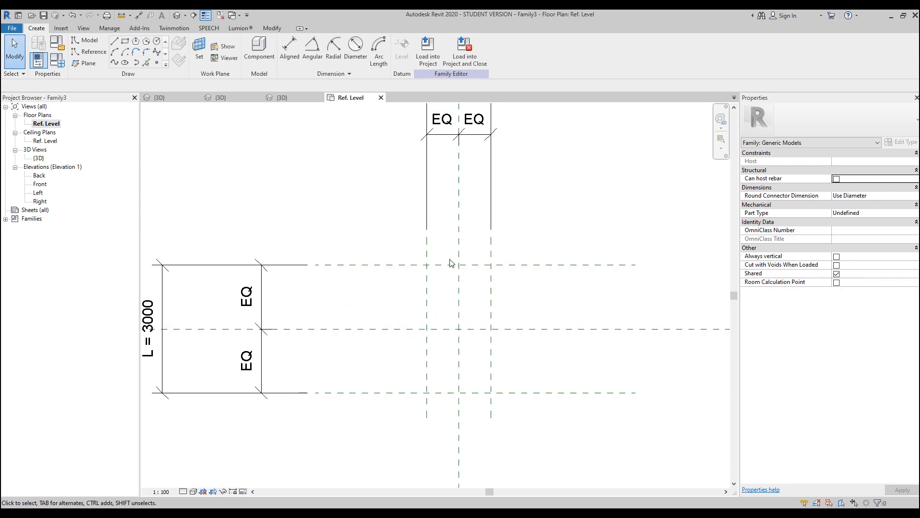
{"action": "middle_click_drag", "start_coordinate": [524, 286], "coordinate": [464, 289]}
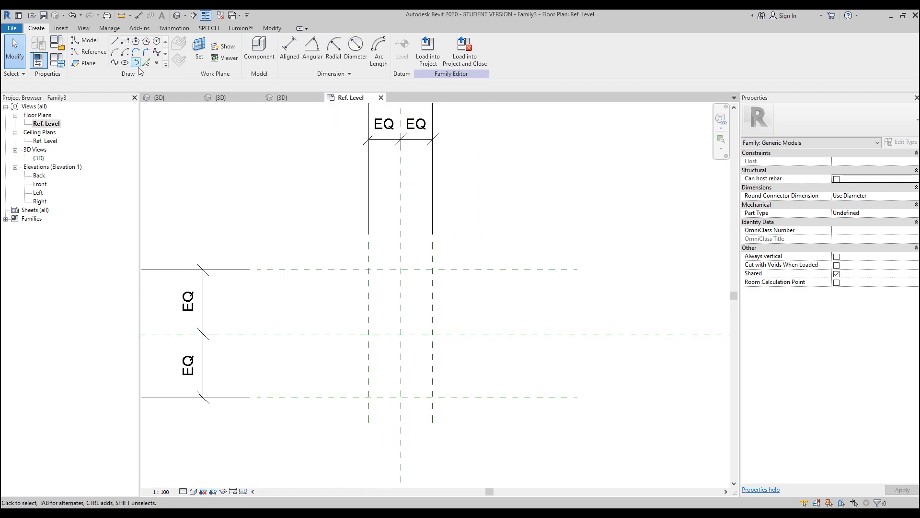
{"action": "left_click", "coordinate": [156, 63]}
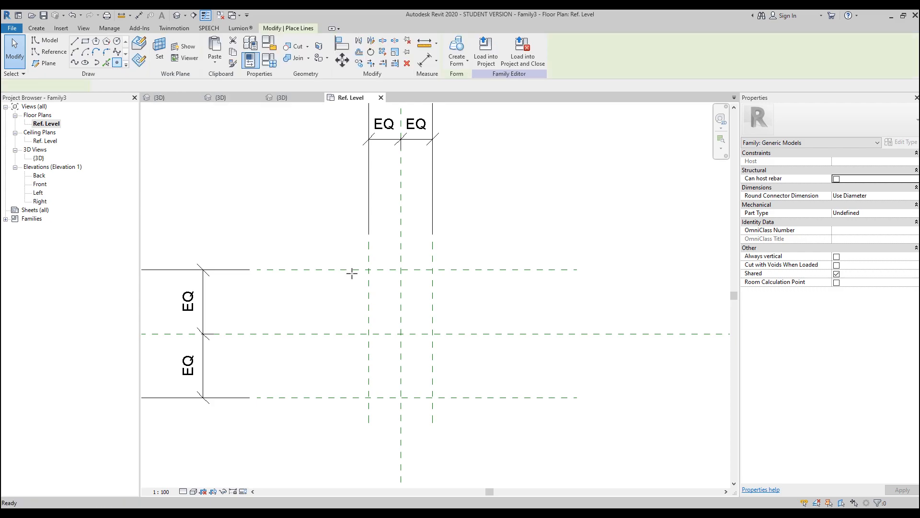
{"action": "left_click", "coordinate": [401, 333]}
{"action": "left_click", "coordinate": [407, 372]}
{"action": "scroll", "coordinate": [416, 328], "scroll_direction": "up", "scroll_amount": 2}
{"action": "key", "text": "Escape"}
{"action": "left_click_drag", "start_coordinate": [372, 310], "coordinate": [411, 370]}
{"action": "left_click", "coordinate": [501, 48]}
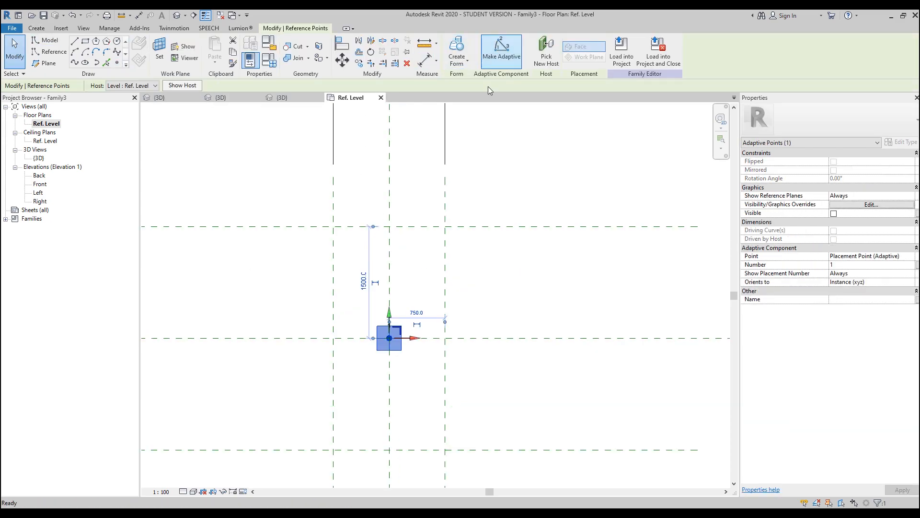
{"action": "left_click", "coordinate": [415, 291]}
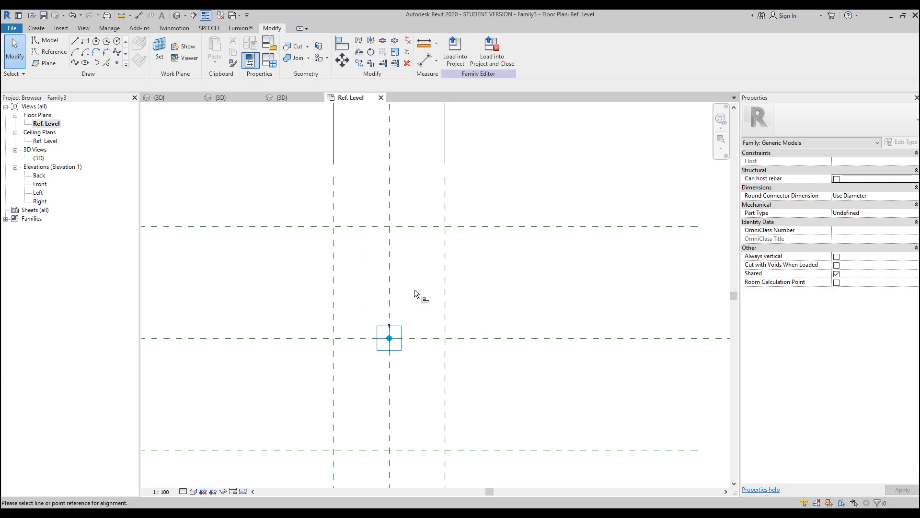
Align the adaptive point with the horizontal and the vertical centre reference planes.
{"action": "key", "text": "a"}
{"action": "key", "text": "l"}
{"action": "left_click", "coordinate": [429, 338]}
{"action": "left_click", "coordinate": [397, 342]}
{"action": "left_click", "coordinate": [391, 303]}
{"action": "left_click", "coordinate": [391, 350]}
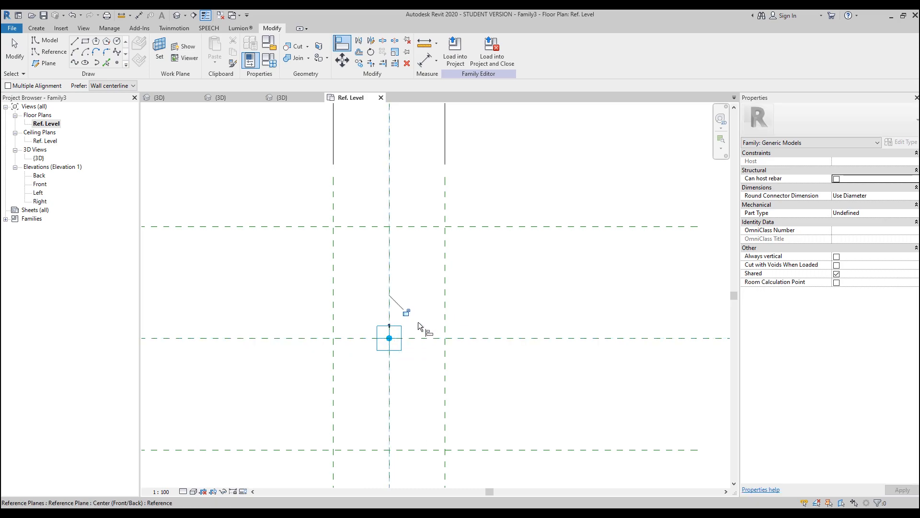
Examine the adaptive point and the surrounding reference planes in the 3D view.
{"action": "left_click", "coordinate": [273, 96]}
{"action": "scroll", "coordinate": [405, 354], "scroll_direction": "up", "scroll_amount": 5}
{"action": "scroll", "coordinate": [389, 366], "scroll_direction": "down", "scroll_amount": 5}
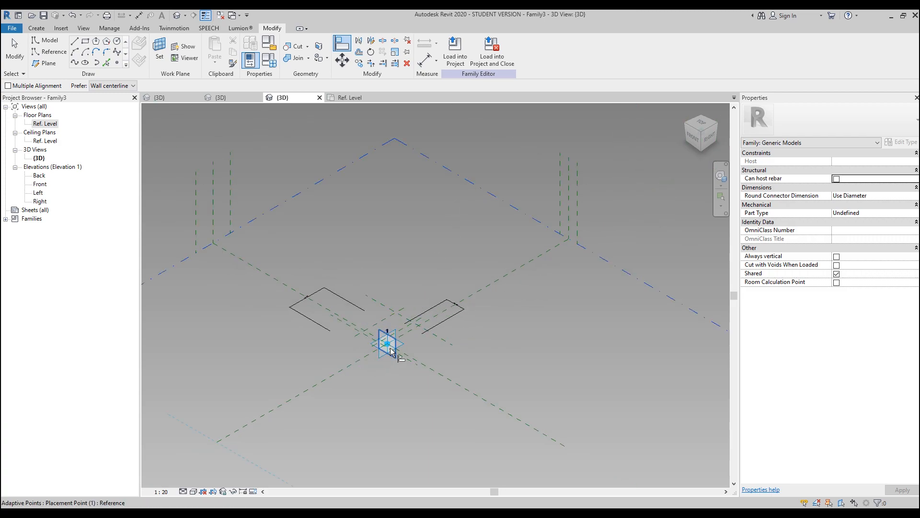
{"action": "left_click", "coordinate": [390, 354]}
{"action": "scroll", "coordinate": [400, 351], "scroll_direction": "up", "scroll_amount": 4}
{"action": "key", "text": "Escape"}
{"action": "key", "text": "Escape"}
{"action": "middle_click_drag", "start_coordinate": [390, 360], "coordinate": [419, 363], "text": "shift"}
{"action": "scroll", "coordinate": [417, 343], "scroll_direction": "down", "scroll_amount": 2}
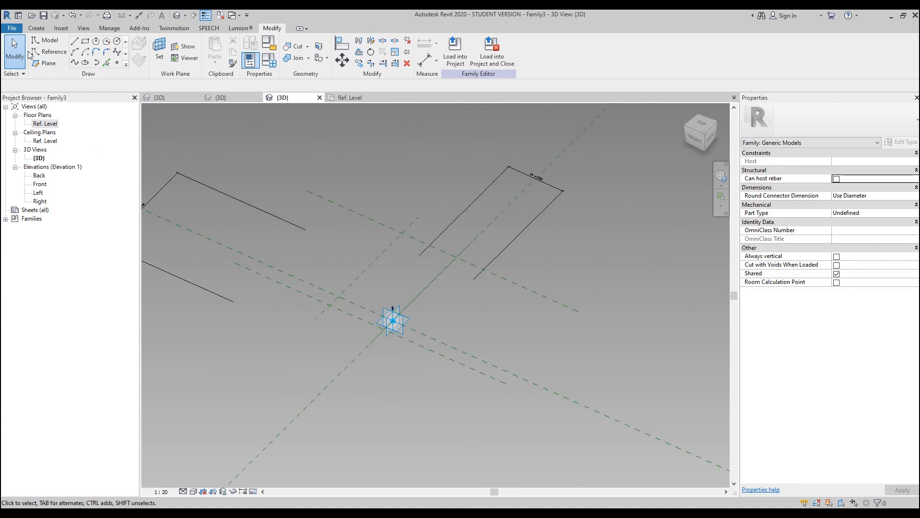
Flex the family by setting the L parameter to 4500.
{"action": "left_click", "coordinate": [36, 27]}
{"action": "left_click", "coordinate": [65, 61]}
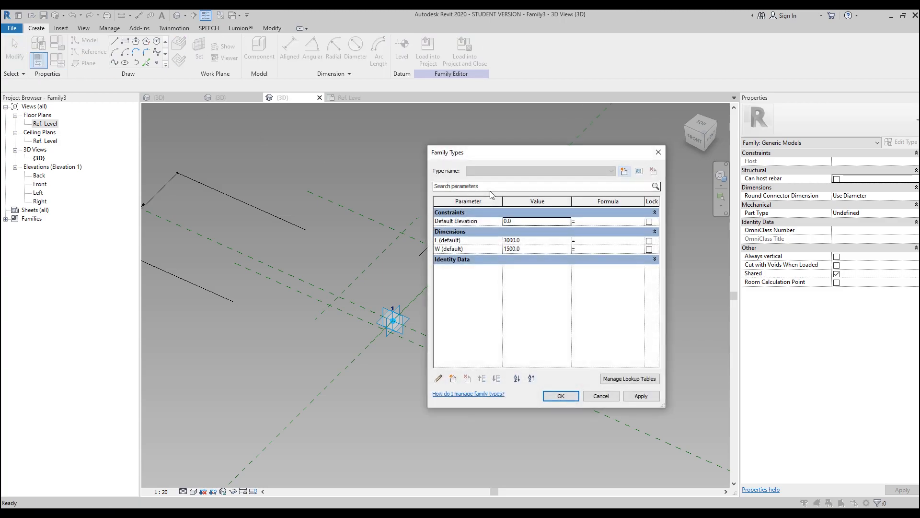
{"action": "left_click", "coordinate": [545, 239]}
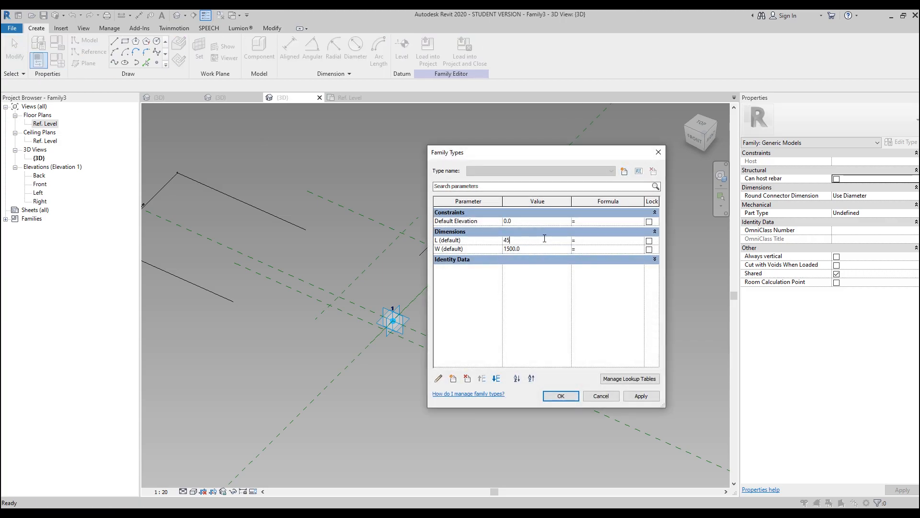
{"action": "left_click", "coordinate": [560, 396]}
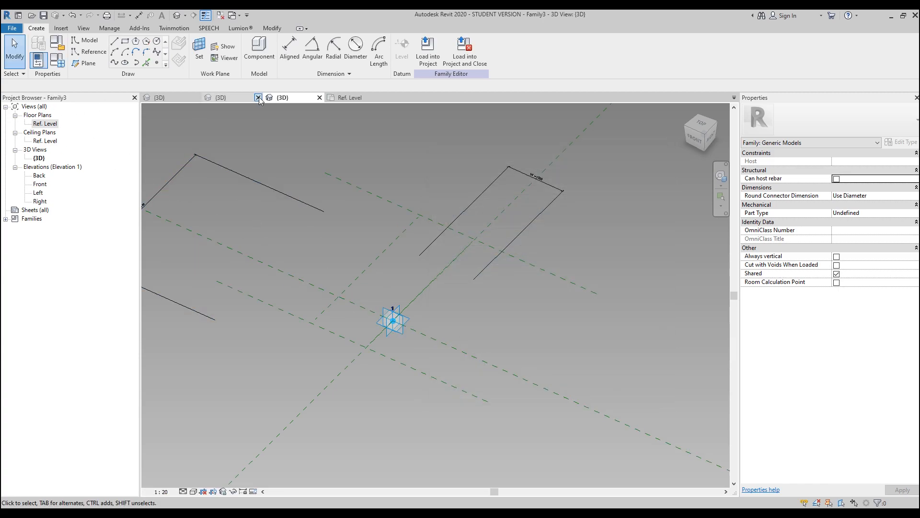
In the Ref. Level floor plan, flex the family by setting the W parameter to 500.
{"action": "left_click", "coordinate": [358, 97]}
{"action": "scroll", "coordinate": [411, 334], "scroll_direction": "down", "scroll_amount": 2}
{"action": "scroll", "coordinate": [411, 332], "scroll_direction": "up", "scroll_amount": 1}
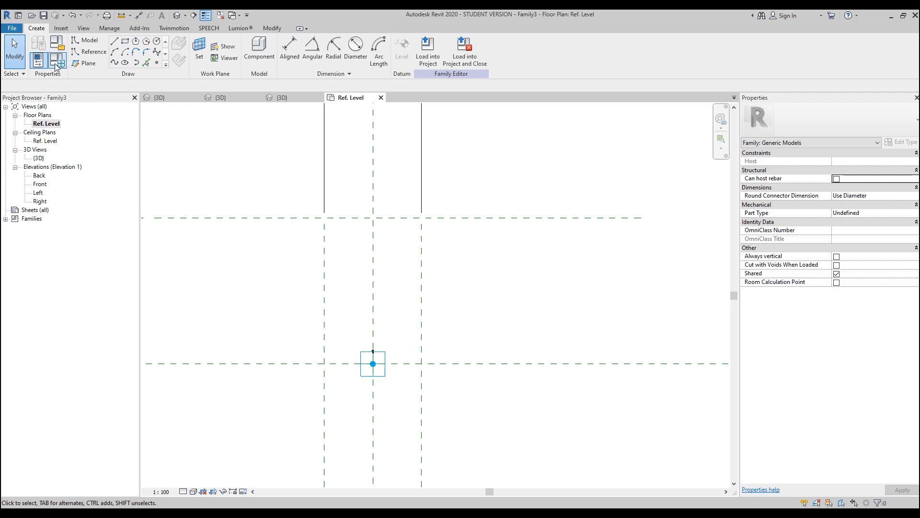
{"action": "left_click", "coordinate": [55, 43]}
{"action": "left_click", "coordinate": [523, 248]}
{"action": "left_click_drag", "start_coordinate": [524, 249], "coordinate": [502, 247]}
{"action": "left_click", "coordinate": [645, 397]}
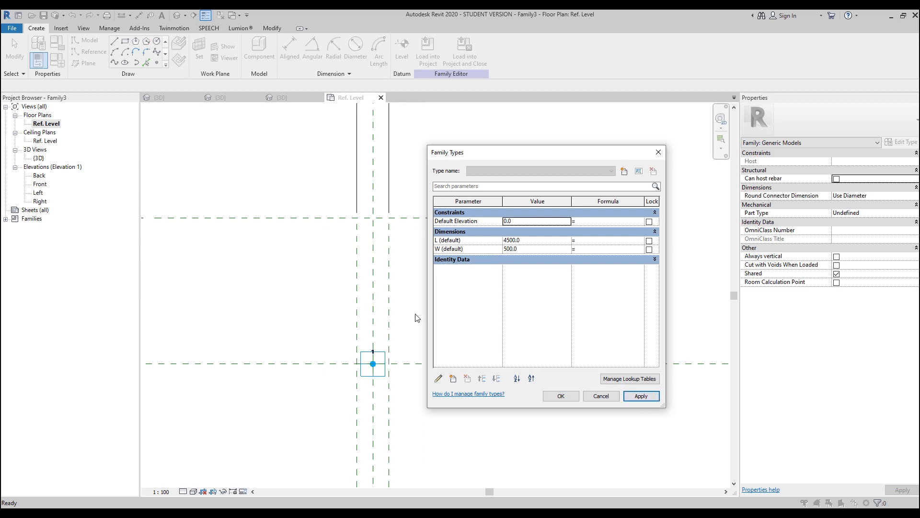
Restore the family parameters L to 3000 and W to 1500.
{"action": "left_click", "coordinate": [531, 240]}
{"action": "type", "text": "3000"}
{"action": "left_click", "coordinate": [534, 249]}
{"action": "type", "text": "1500"}
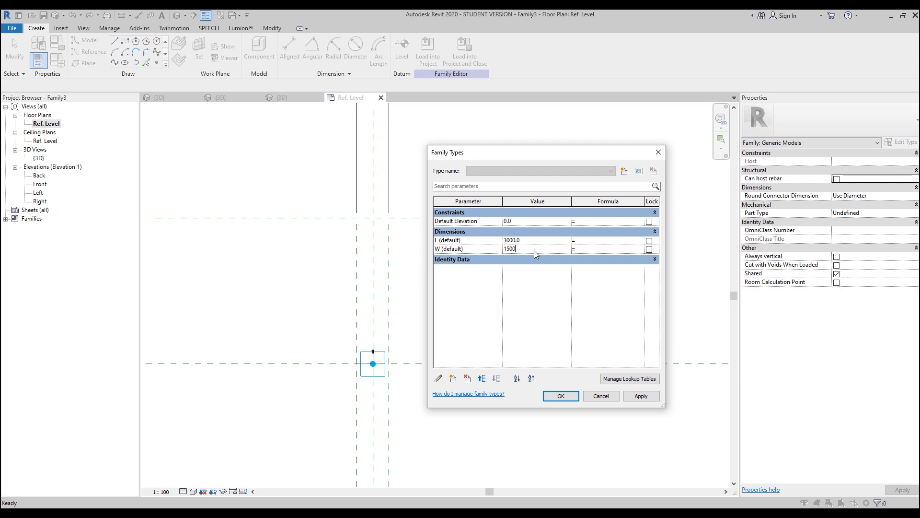
{"action": "left_click", "coordinate": [560, 395]}
Create reference lines in the Ref. Level plan by picking the four reference planes that frame the adaptive point.
{"action": "scroll", "coordinate": [493, 303], "scroll_direction": "up", "scroll_amount": 3}
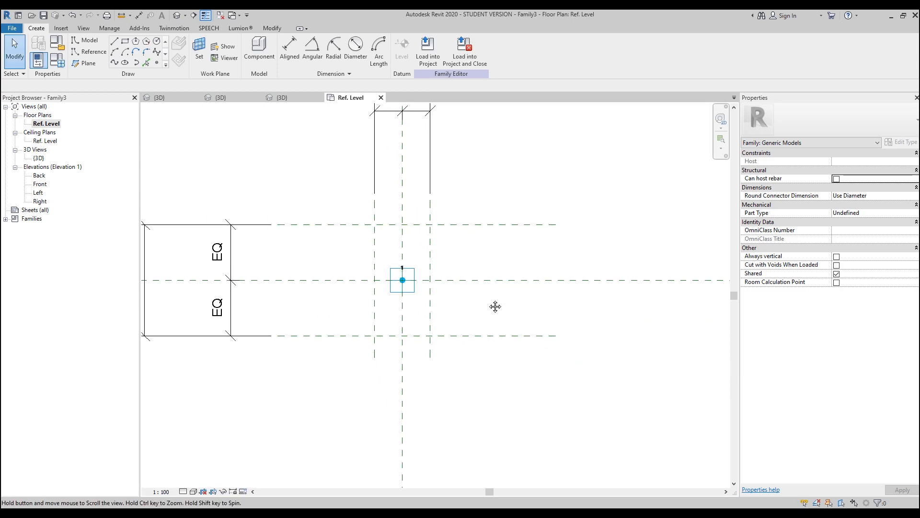
{"action": "scroll", "coordinate": [485, 359], "scroll_direction": "up", "scroll_amount": 2}
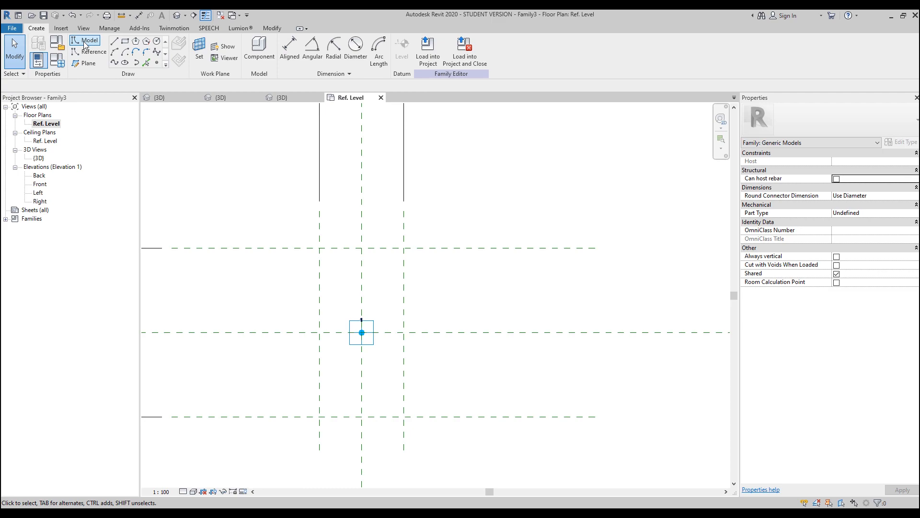
{"action": "left_click", "coordinate": [92, 52]}
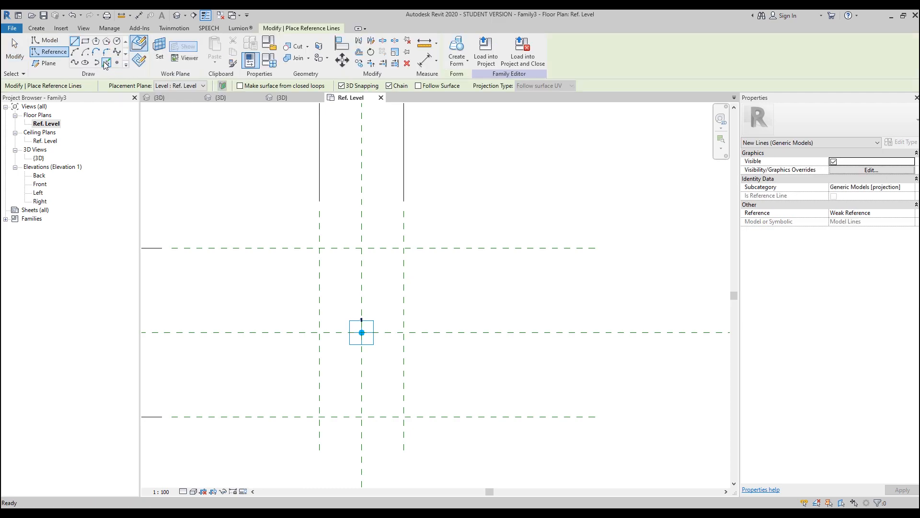
{"action": "left_click", "coordinate": [106, 63]}
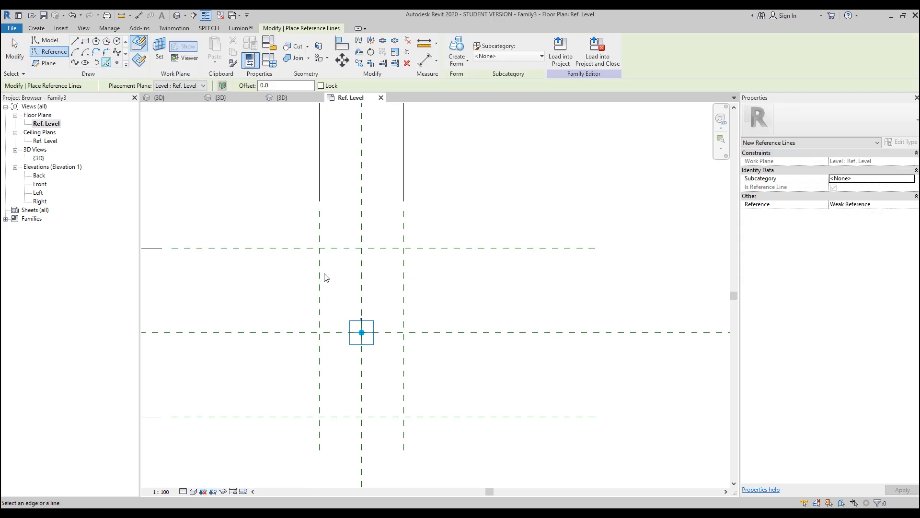
{"action": "left_click", "coordinate": [343, 255]}
{"action": "left_click", "coordinate": [405, 312]}
{"action": "key", "text": "Escape"}
{"action": "key", "text": "Escape"}
Trim the four reference lines to their corners so they form a closed rectangle around the adaptive point.
{"action": "key", "text": "t"}
{"action": "key", "text": "r"}
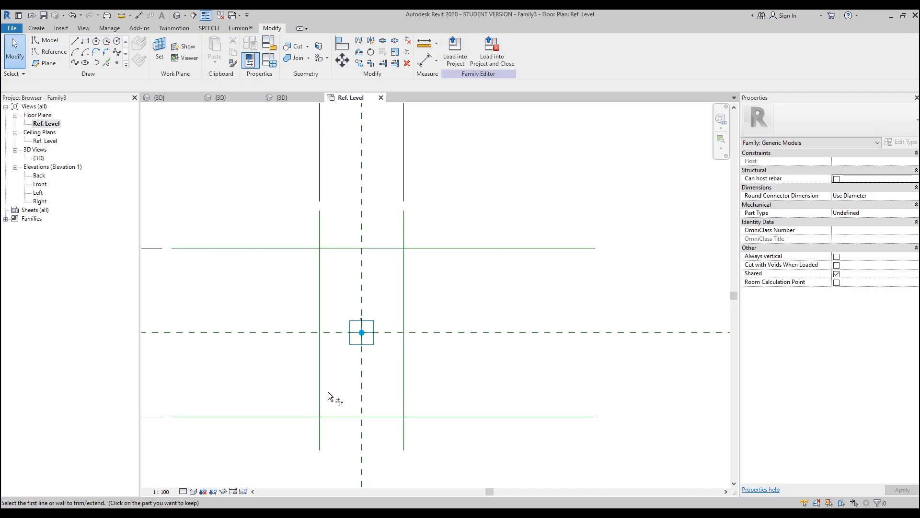
{"action": "left_click", "coordinate": [319, 405]}
{"action": "left_click", "coordinate": [357, 417]}
{"action": "left_click", "coordinate": [387, 417]}
{"action": "left_click", "coordinate": [402, 307]}
{"action": "left_click", "coordinate": [404, 292]}
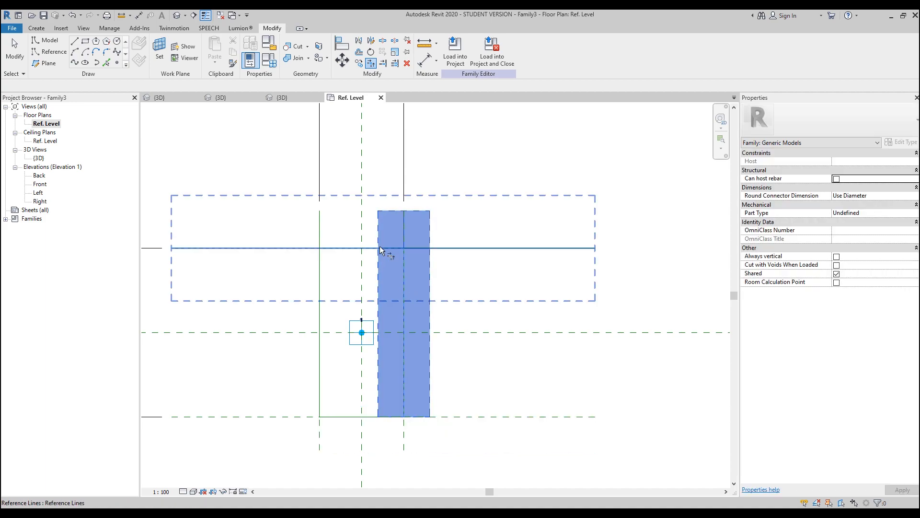
{"action": "left_click", "coordinate": [365, 249]}
{"action": "left_click", "coordinate": [341, 249]}
{"action": "left_click", "coordinate": [320, 269]}
{"action": "key", "text": "Escape"}
{"action": "key", "text": "Escape"}
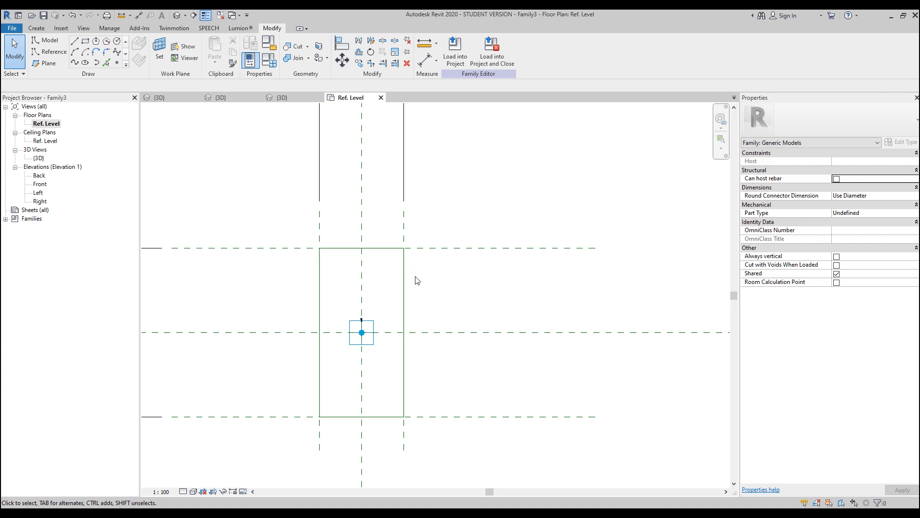
Save the family in the Component folder under the name Profile.
{"action": "left_click", "coordinate": [11, 27]}
{"action": "mouse_move", "coordinate": [53, 140]}
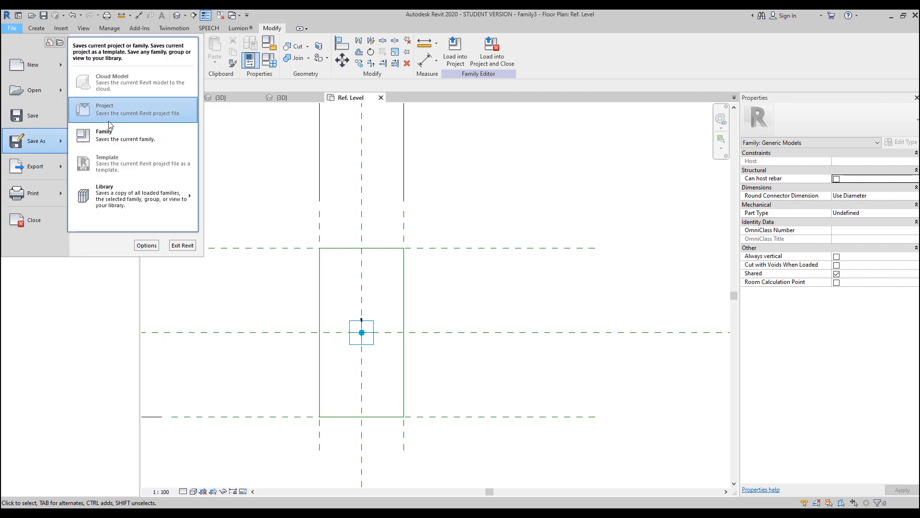
{"action": "left_click", "coordinate": [113, 137]}
{"action": "type", "text": "Pro"}
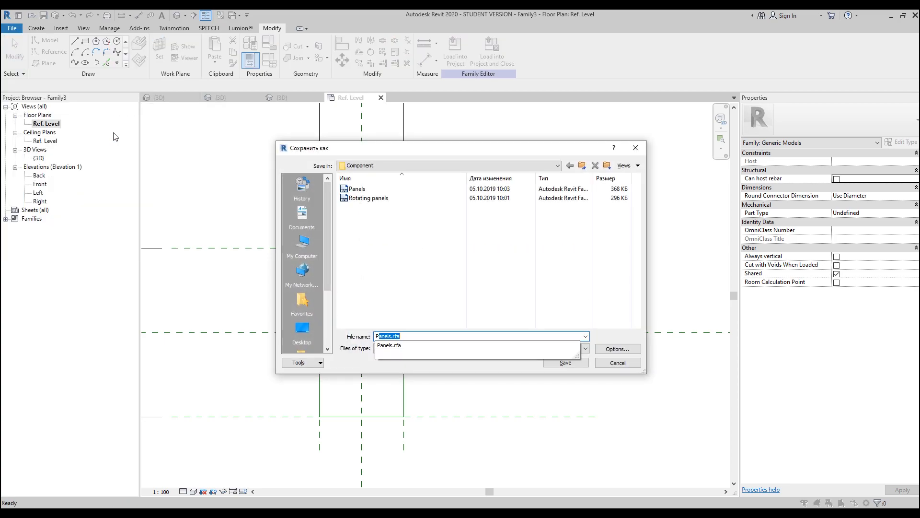
{"action": "type", "text": "file"}
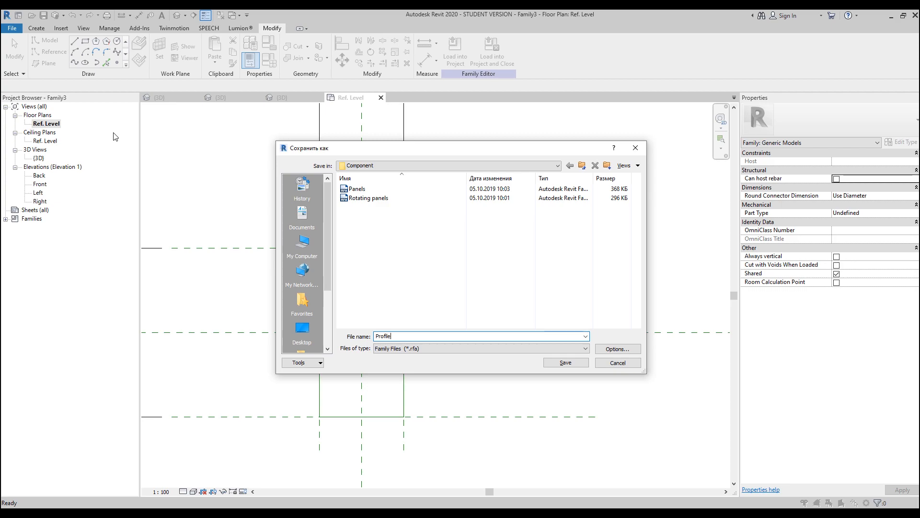
{"action": "key", "text": "Return"}
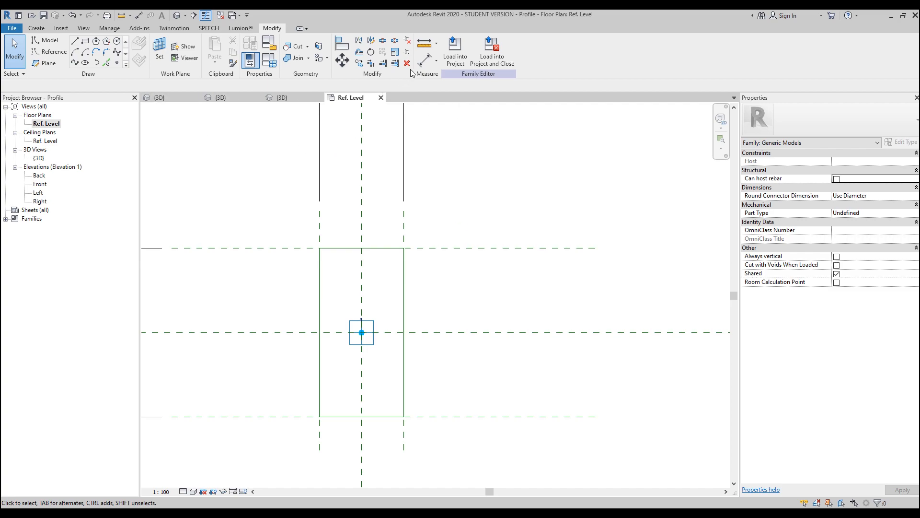
Load the Profile family into Panels.rfa and try to place an instance in its 3D view.
{"action": "left_click", "coordinate": [455, 51]}
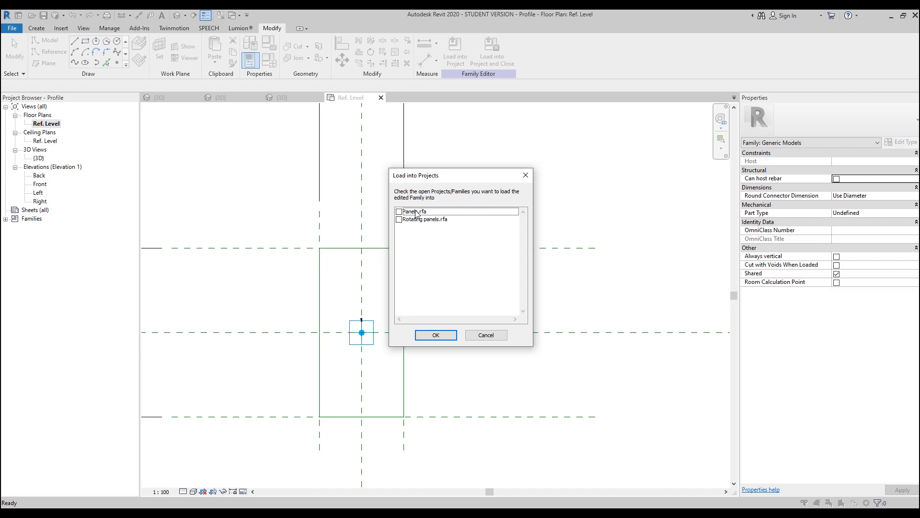
{"action": "left_click", "coordinate": [399, 214]}
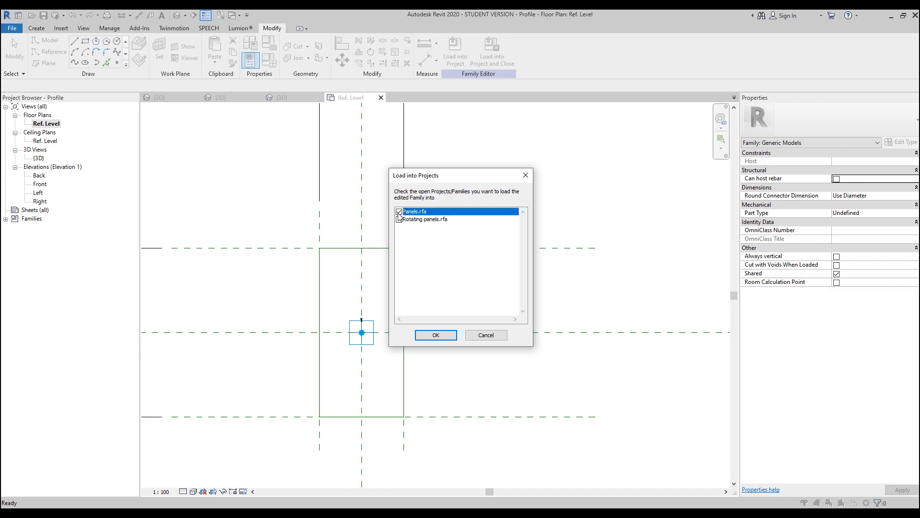
{"action": "left_click", "coordinate": [434, 334]}
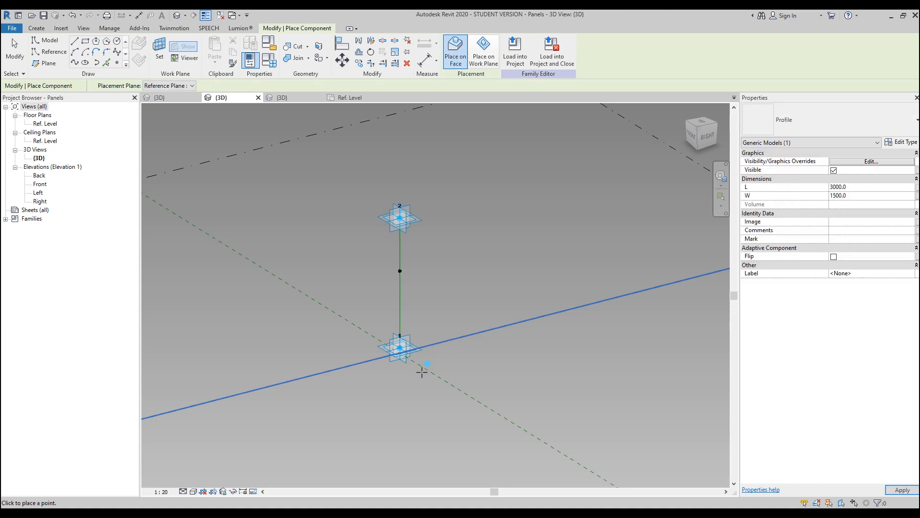
{"action": "middle_click_drag", "start_coordinate": [412, 357], "coordinate": [361, 232], "text": "shift"}
{"action": "scroll", "coordinate": [360, 232], "scroll_direction": "up", "scroll_amount": 4}
{"action": "left_click", "coordinate": [378, 257]}
In the Profile family's Ref. Level plan, convert the rectangle's four reference lines into model lines.
{"action": "left_click", "coordinate": [355, 98]}
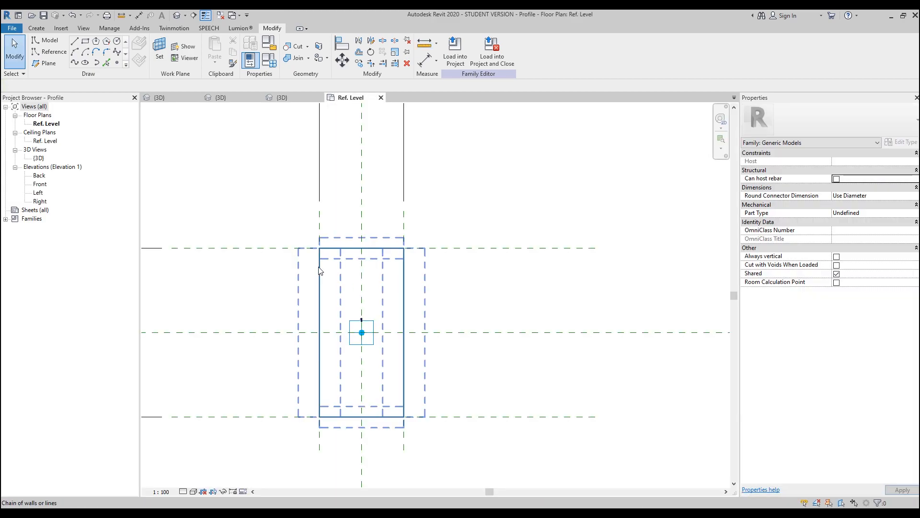
{"action": "left_click", "coordinate": [318, 268]}
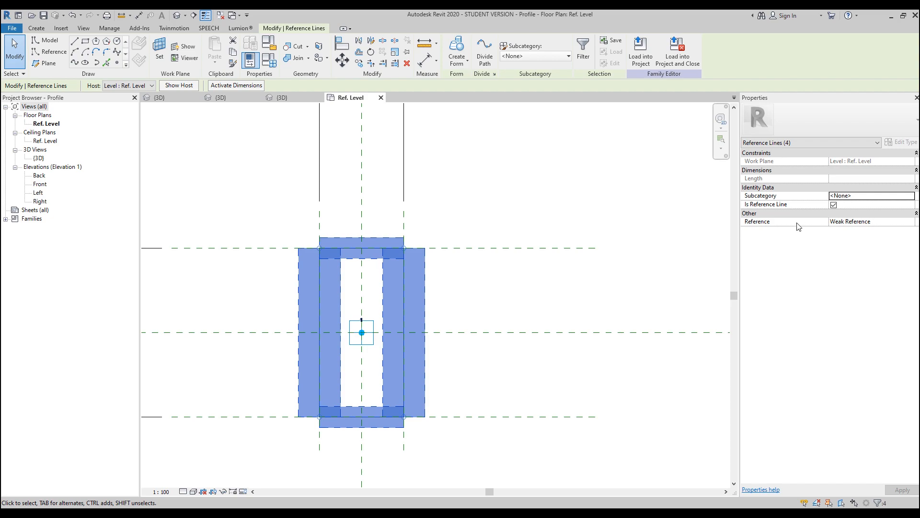
{"action": "left_click", "coordinate": [834, 206]}
{"action": "left_click", "coordinate": [542, 312]}
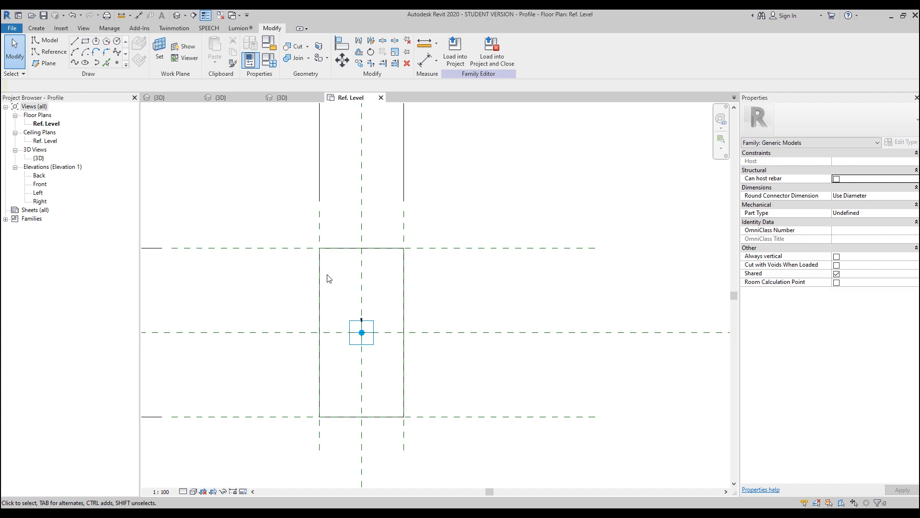
Reload the Profile family into Panels.rfa, overwriting the existing version and its parameter values.
{"action": "key", "text": "Tab"}
{"action": "left_click", "coordinate": [455, 53]}
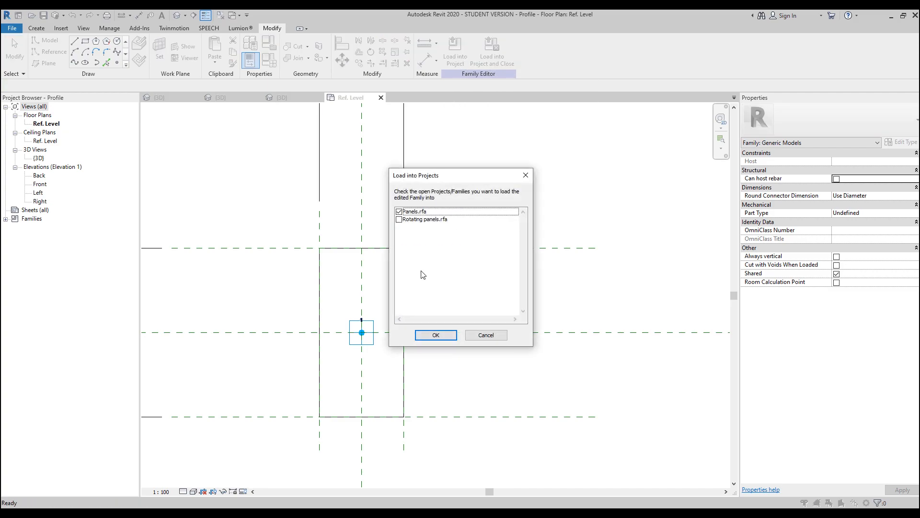
{"action": "left_click", "coordinate": [434, 334]}
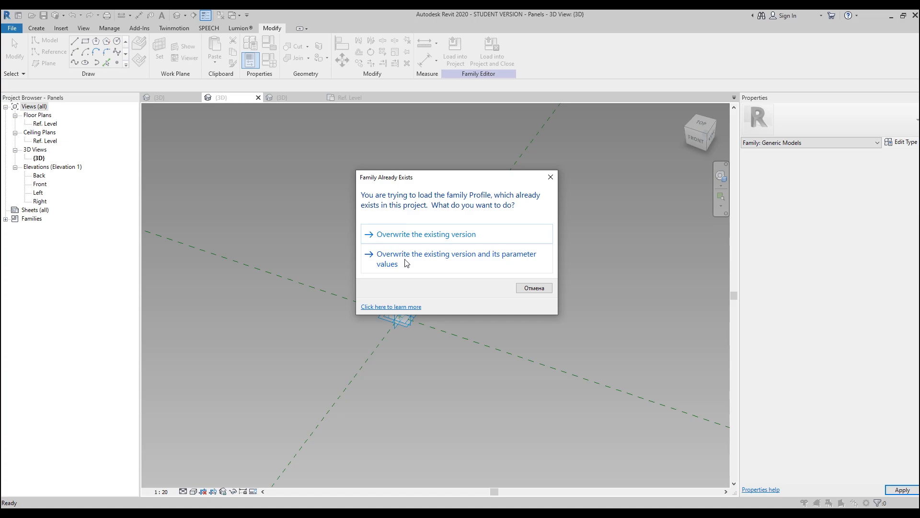
{"action": "left_click", "coordinate": [405, 261]}
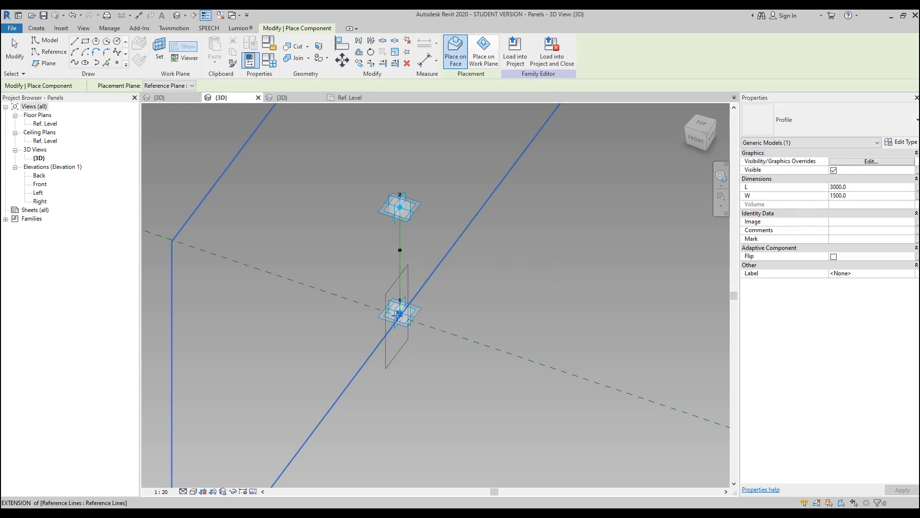
Place three Profile instances on adaptive point 1, the middle point of the vertical reference line and adaptive point 2.
{"action": "scroll", "coordinate": [473, 287], "scroll_direction": "up", "scroll_amount": 3}
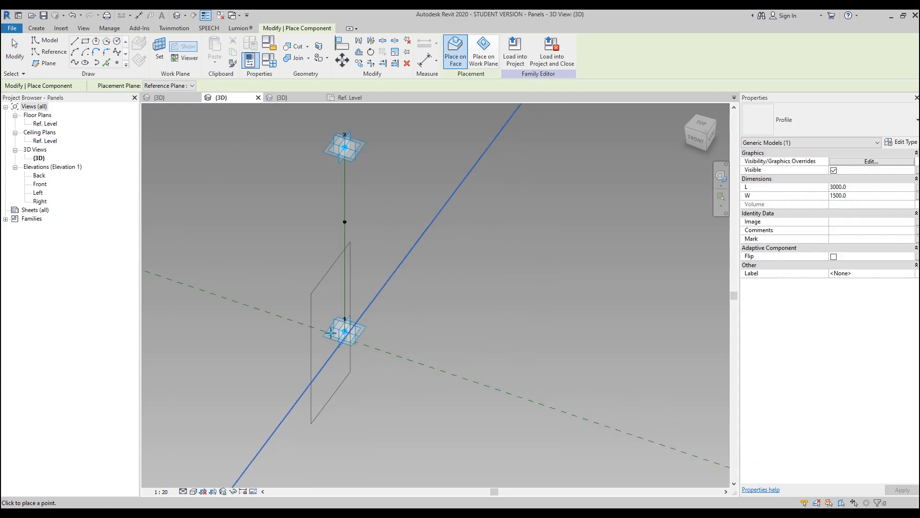
{"action": "left_click", "coordinate": [344, 331]}
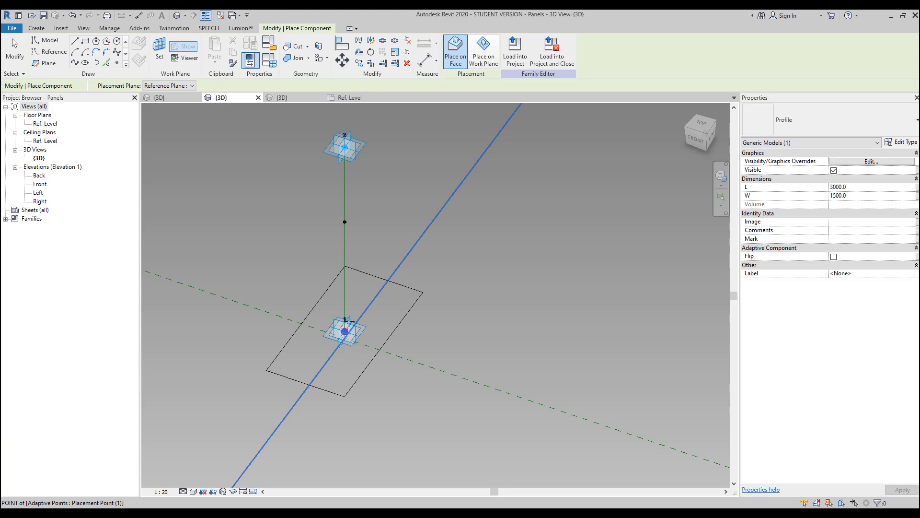
{"action": "left_click", "coordinate": [345, 218]}
{"action": "left_click", "coordinate": [345, 147]}
{"action": "scroll", "coordinate": [524, 254], "scroll_direction": "down", "scroll_amount": 3}
{"action": "key", "text": "Escape"}
{"action": "middle_click_drag", "start_coordinate": [524, 254], "coordinate": [275, 193], "text": "shift"}
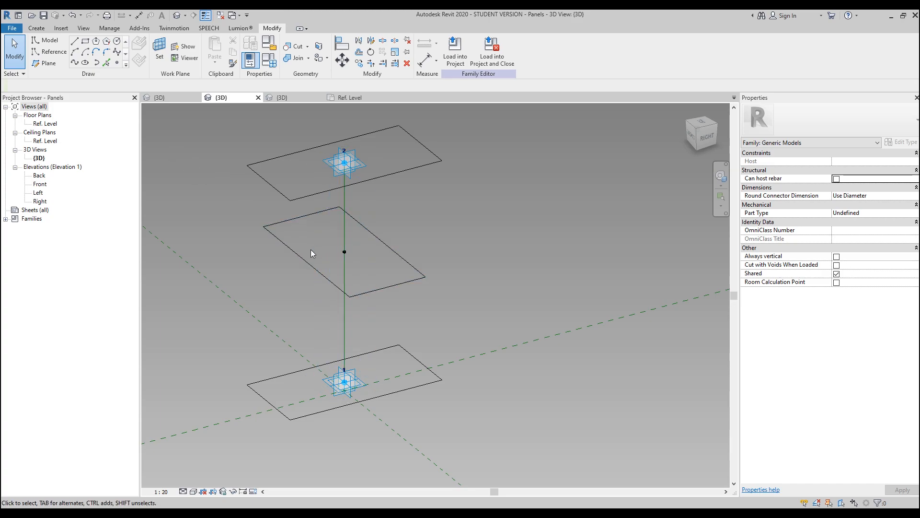
Set the W dimension of the middle Profile instance to 75.
{"action": "left_click", "coordinate": [295, 256]}
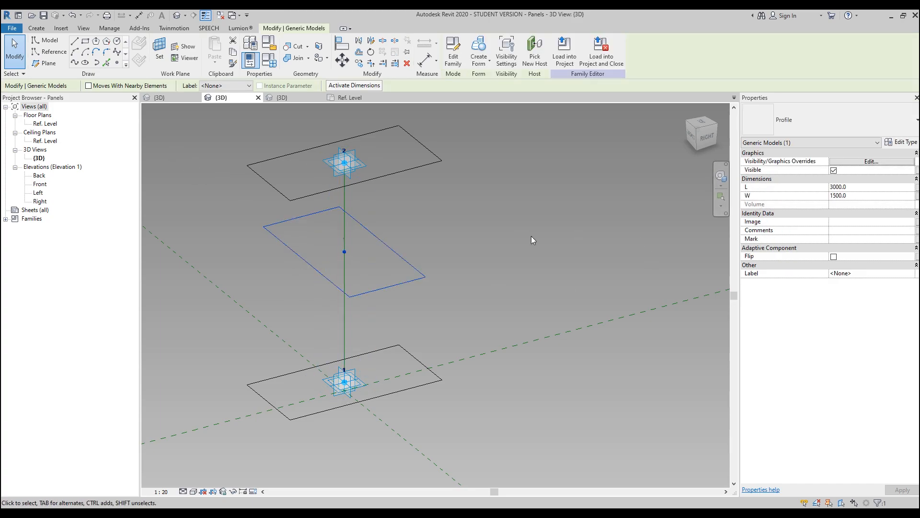
{"action": "left_click", "coordinate": [868, 195]}
{"action": "type", "text": "750"}
{"action": "key", "text": "Return"}
Set the W dimension to 75 for both Profile instances at adaptive points 2 and 1.
{"action": "left_click", "coordinate": [329, 194]}
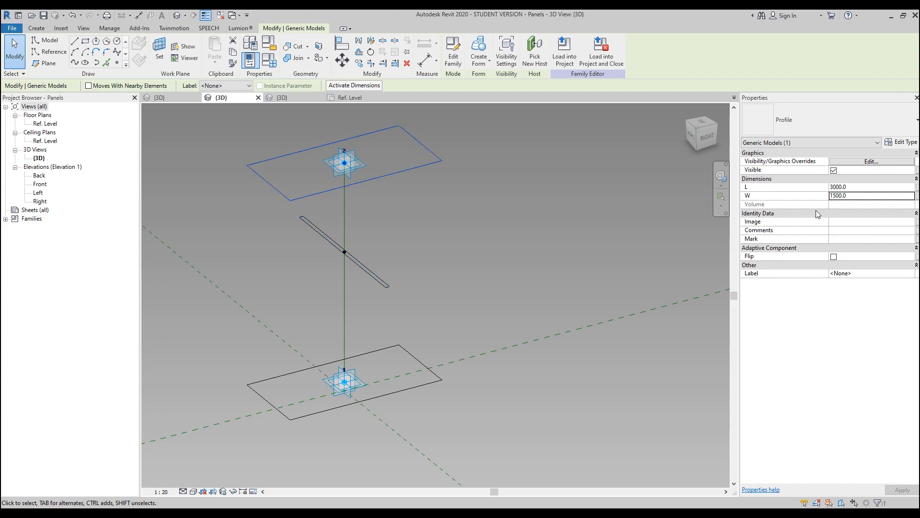
{"action": "left_click", "coordinate": [857, 197]}
{"action": "type", "text": "75"}
{"action": "key", "text": "Return"}
{"action": "left_click", "coordinate": [414, 358]}
{"action": "left_click", "coordinate": [869, 196]}
{"action": "type", "text": "75"}
{"action": "key", "text": "Return"}
{"action": "left_click", "coordinate": [480, 274]}
{"action": "middle_click_drag", "start_coordinate": [416, 283], "coordinate": [491, 312]}
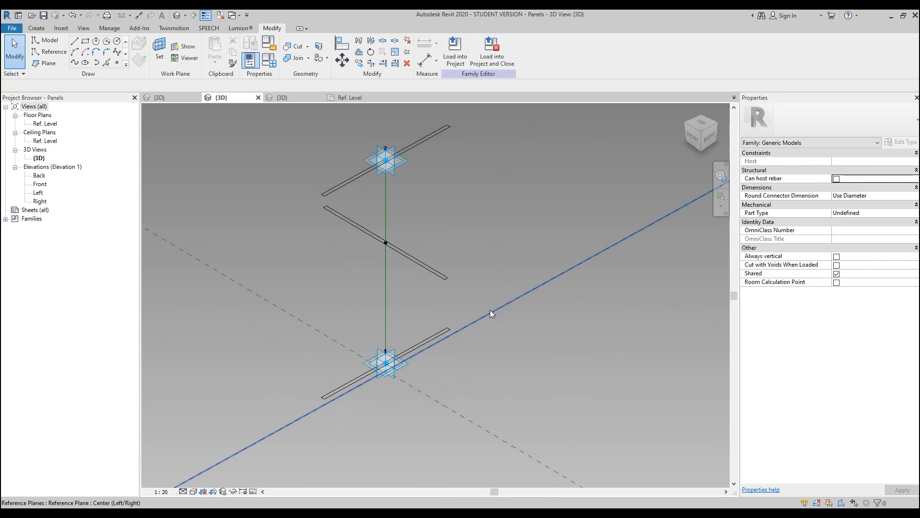
Associate the middle profile's L dimension with a new instance family parameter named L.
{"action": "left_click", "coordinate": [438, 275]}
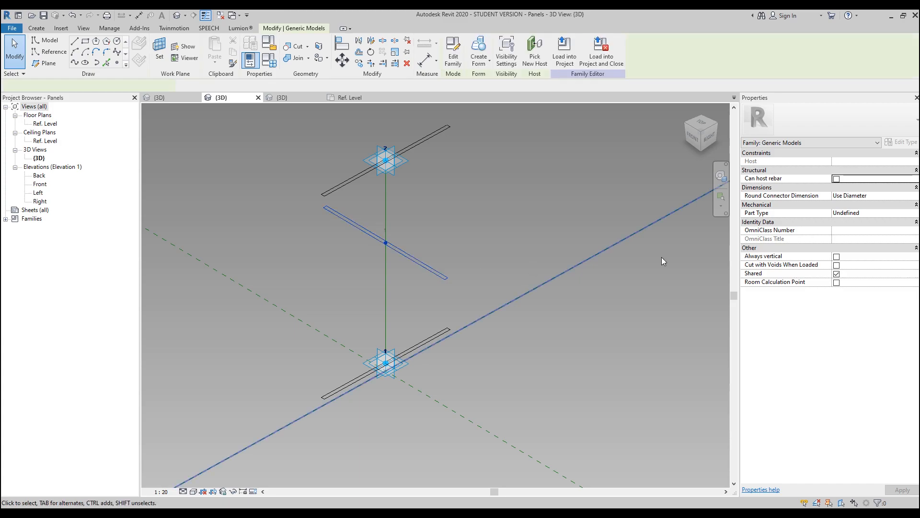
{"action": "left_click", "coordinate": [916, 187]}
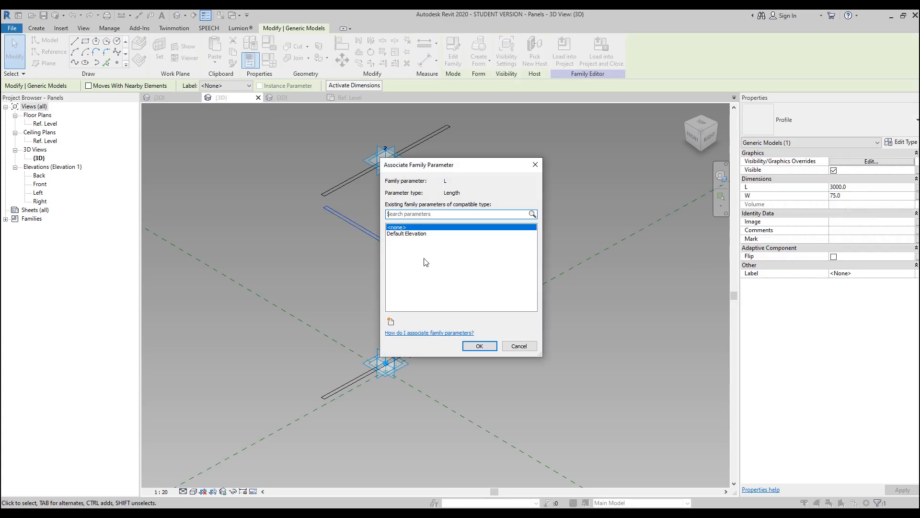
{"action": "left_click", "coordinate": [391, 322]}
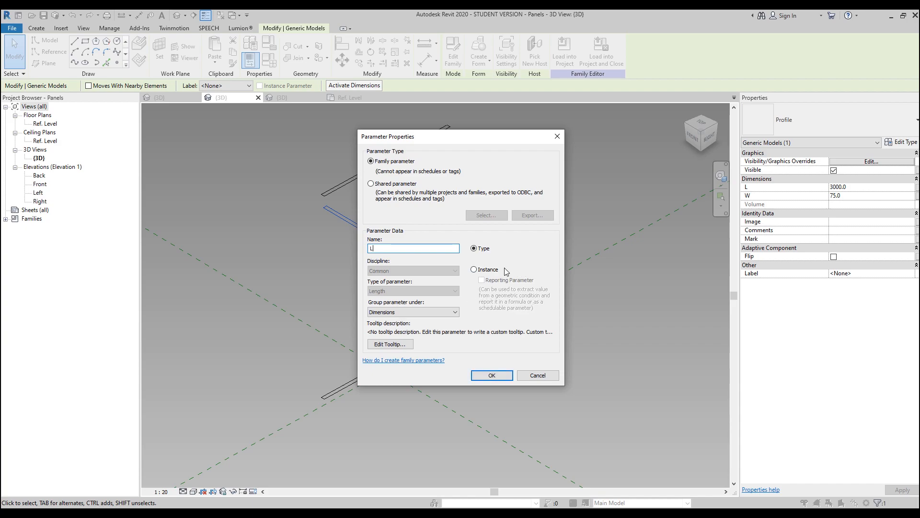
{"action": "left_click", "coordinate": [493, 375]}
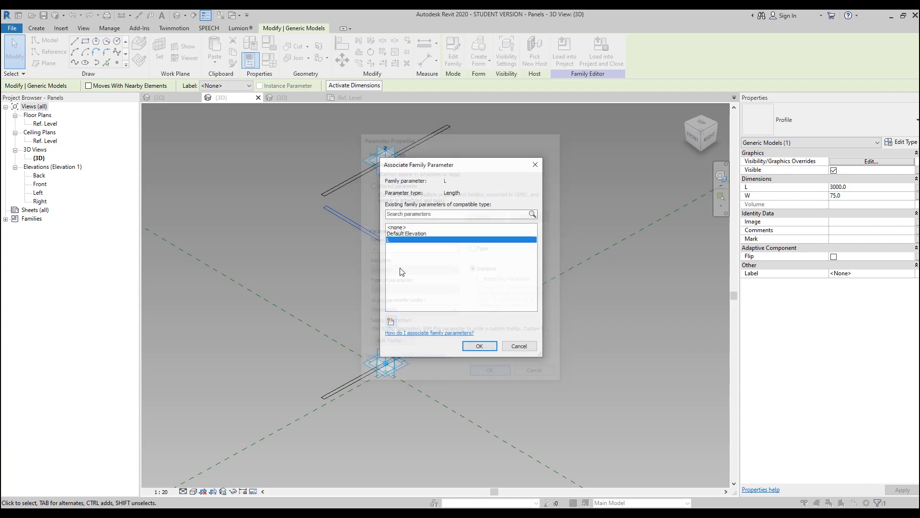
{"action": "left_click", "coordinate": [478, 349]}
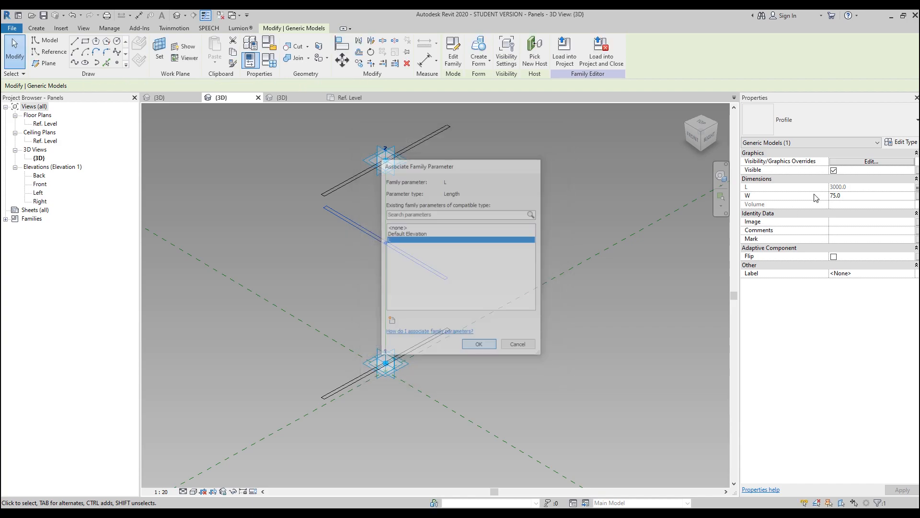
Associate the middle profile's W dimension with a new instance family parameter named W.
{"action": "left_click", "coordinate": [916, 195]}
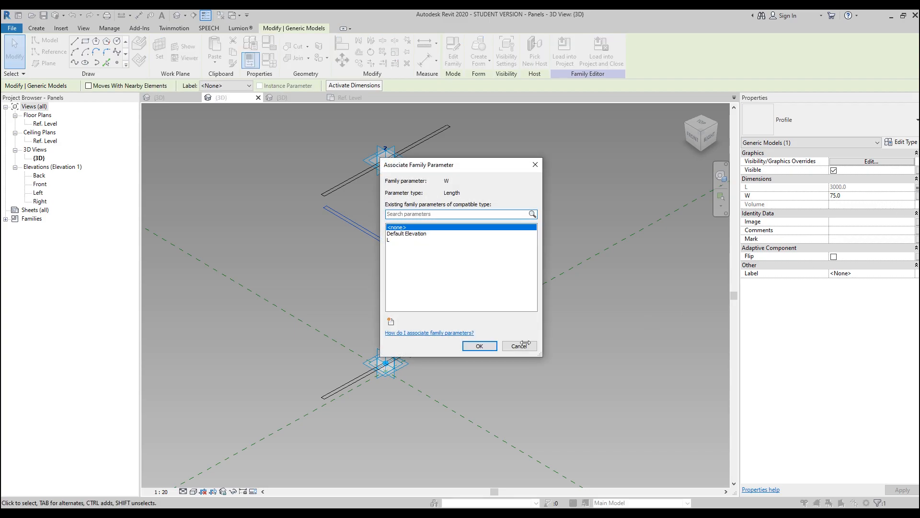
{"action": "left_click", "coordinate": [391, 321]}
{"action": "type", "text": "W"}
{"action": "left_click", "coordinate": [474, 269]}
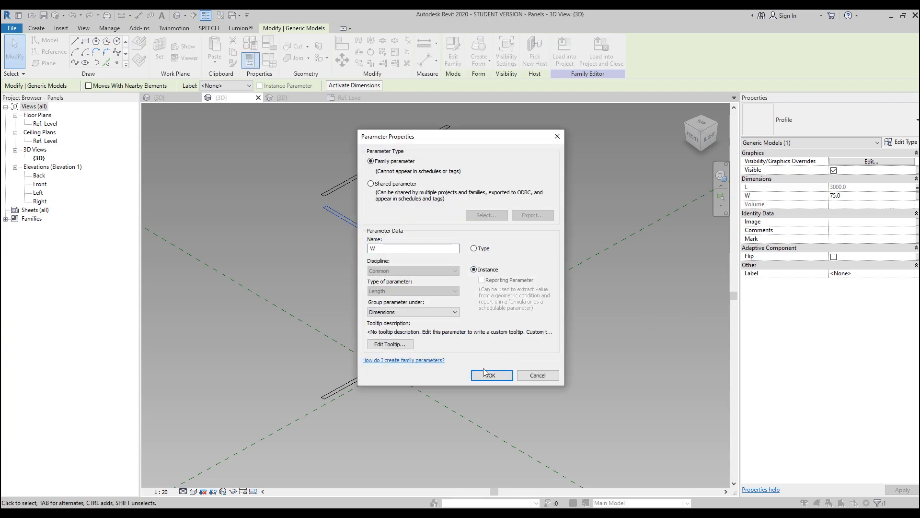
{"action": "left_click", "coordinate": [487, 374]}
{"action": "left_click", "coordinate": [479, 345]}
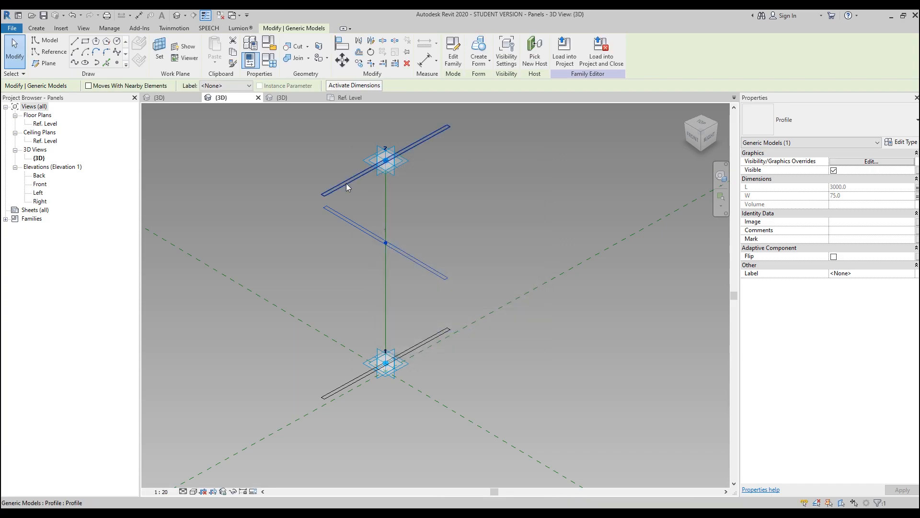
Associate the L and W dimensions of the Profile instance at adaptive point 2 with the family parameters L and W.
{"action": "left_click", "coordinate": [916, 188]}
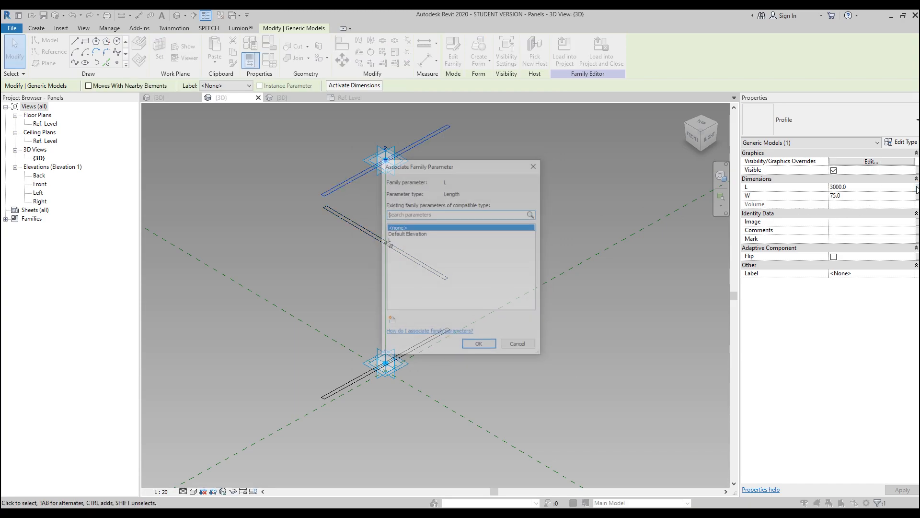
{"action": "left_click", "coordinate": [390, 240]}
{"action": "left_click", "coordinate": [485, 348]}
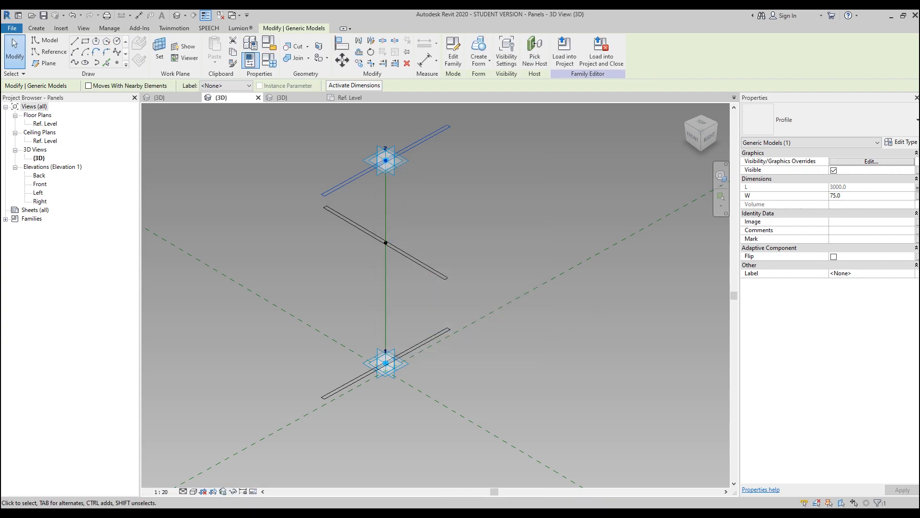
{"action": "left_click", "coordinate": [916, 196]}
{"action": "left_click", "coordinate": [389, 246]}
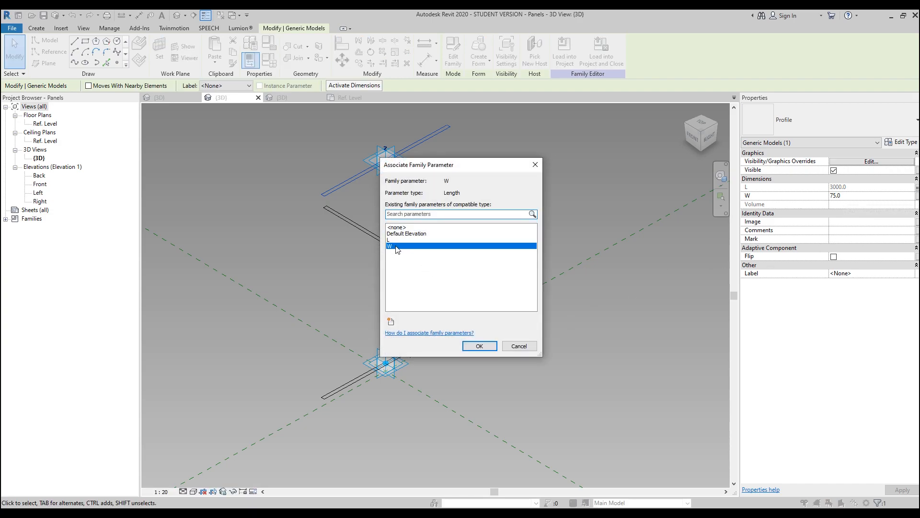
{"action": "left_click", "coordinate": [479, 345]}
Associate the L and W dimensions of the Profile instance at adaptive point 1 with the family parameters L and W.
{"action": "left_click", "coordinate": [357, 378]}
{"action": "left_click", "coordinate": [916, 186]}
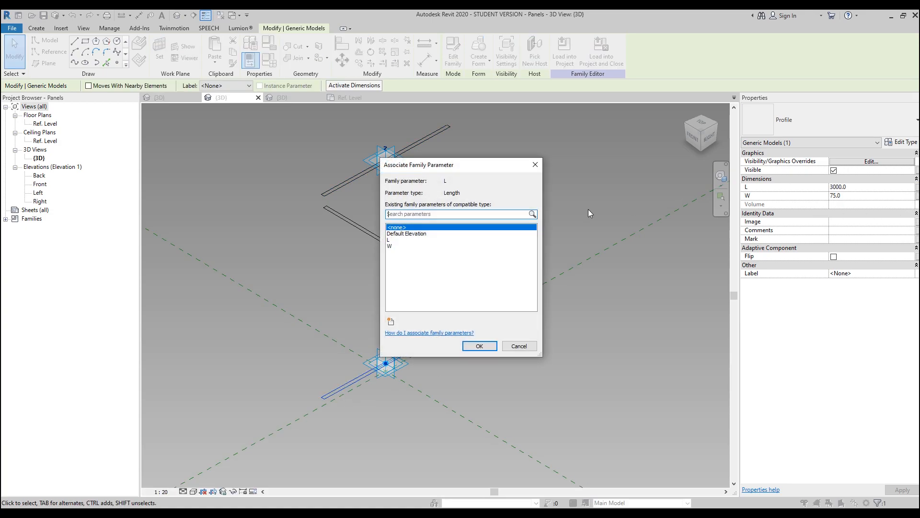
{"action": "left_click", "coordinate": [390, 240]}
{"action": "left_click", "coordinate": [480, 345]}
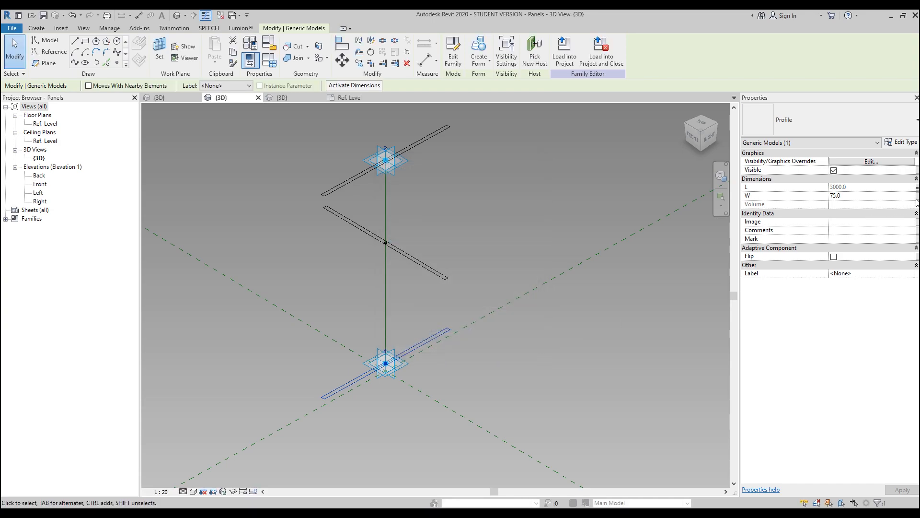
{"action": "left_click", "coordinate": [916, 196]}
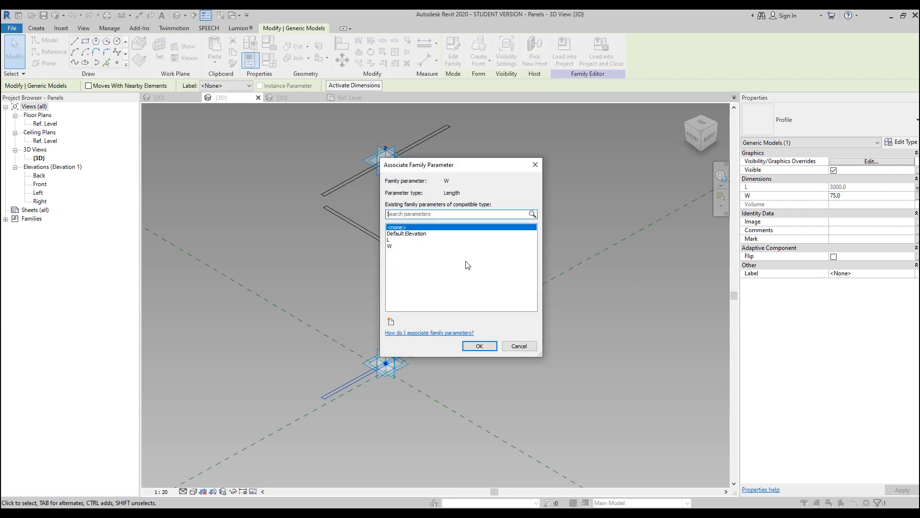
{"action": "left_click", "coordinate": [389, 246]}
{"action": "left_click", "coordinate": [479, 346]}
{"action": "left_click", "coordinate": [551, 358]}
Set the Normalized Curve Parameter of the middle profile's host reference point to 0.5.
{"action": "middle_click_drag", "start_coordinate": [551, 358], "coordinate": [497, 353], "text": "shift"}
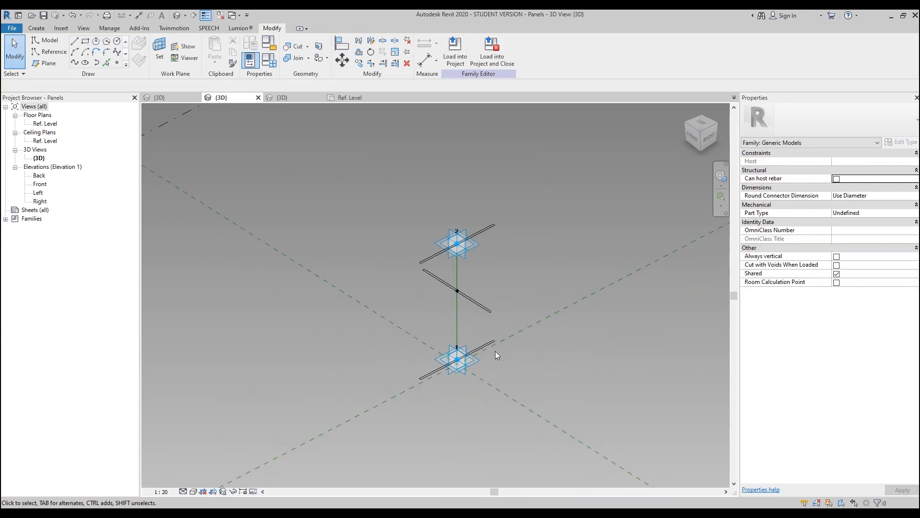
{"action": "left_click", "coordinate": [431, 263]}
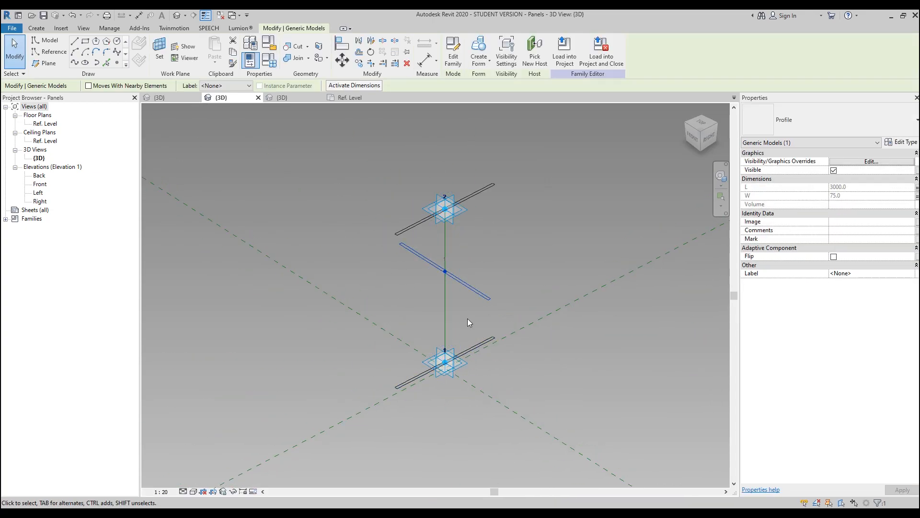
{"action": "scroll", "coordinate": [478, 261], "scroll_direction": "up", "scroll_amount": 3}
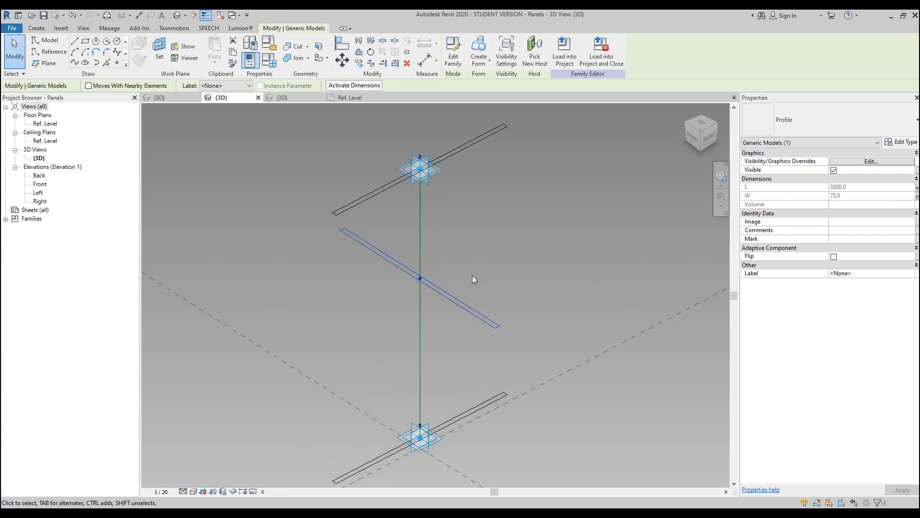
{"action": "left_click", "coordinate": [472, 275]}
{"action": "left_click", "coordinate": [422, 279]}
{"action": "left_click", "coordinate": [395, 266]}
{"action": "left_click_drag", "start_coordinate": [405, 251], "coordinate": [437, 306]}
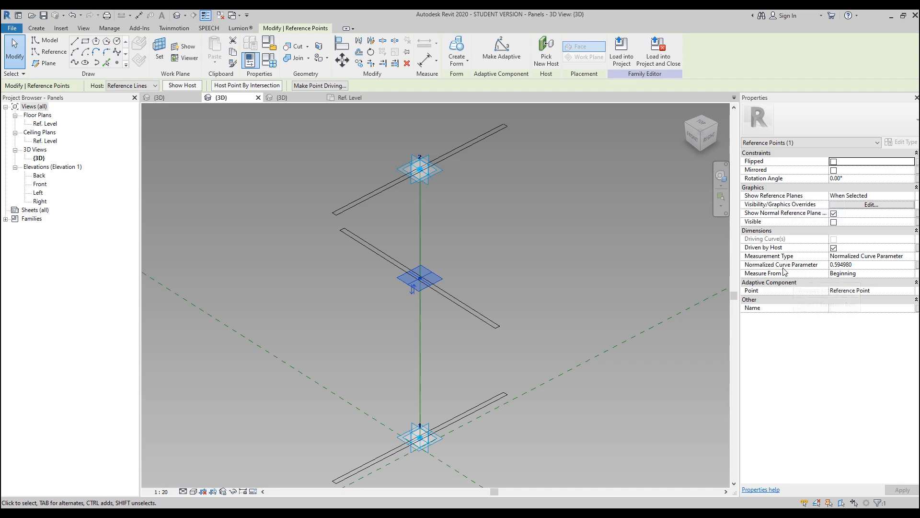
{"action": "left_click", "coordinate": [867, 267]}
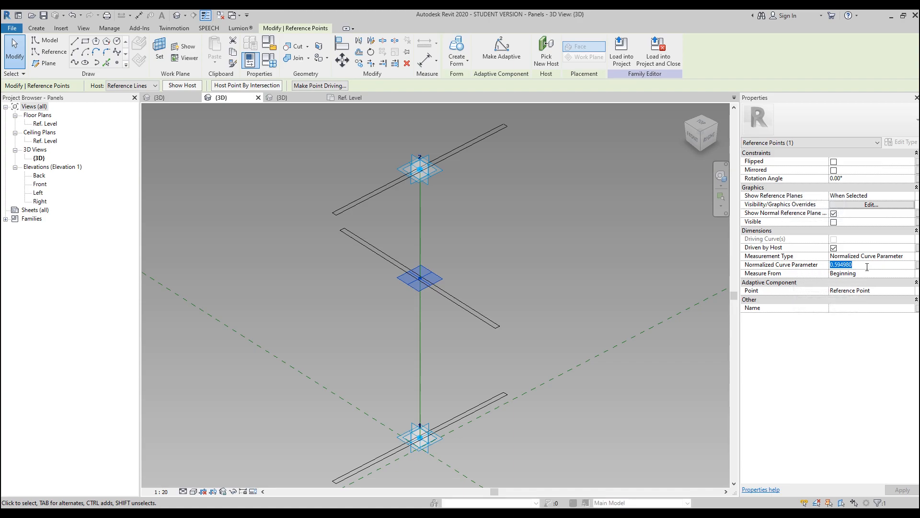
{"action": "type", "text": "0.5"}
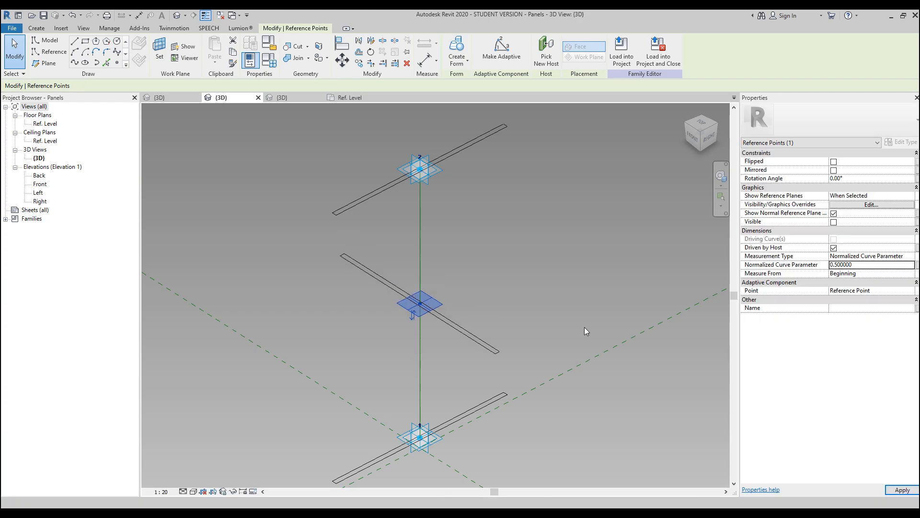
Associate the middle reference point's Rotation Angle with a new instance family parameter named Angle.
{"action": "left_click", "coordinate": [864, 177]}
{"action": "left_click", "coordinate": [917, 179]}
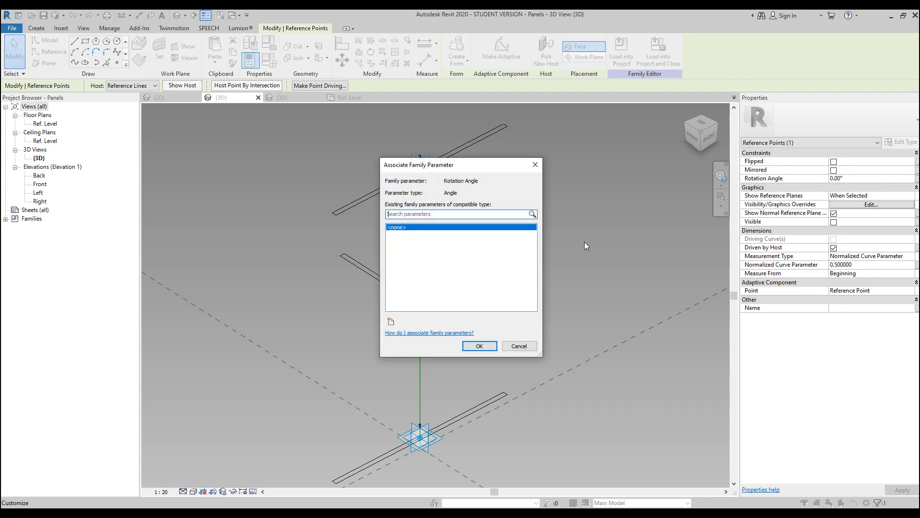
{"action": "left_click", "coordinate": [390, 321]}
{"action": "type", "text": "Angle"}
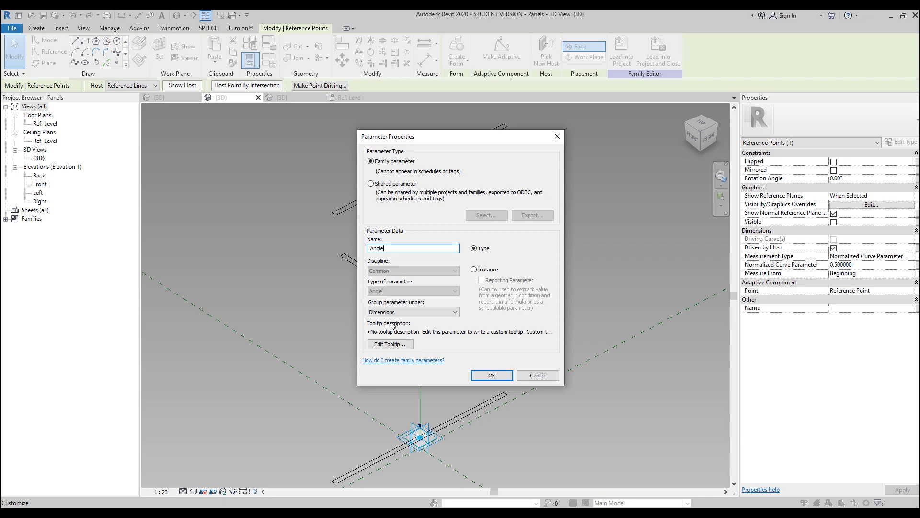
{"action": "left_click", "coordinate": [492, 374]}
{"action": "left_click", "coordinate": [481, 345]}
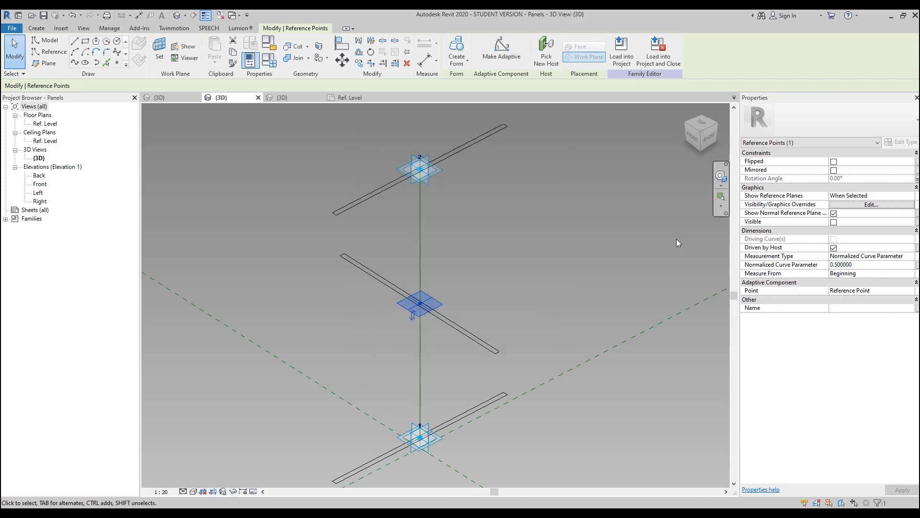
Change the Angle parameter in the family types to turn the middle profile parallel to the two end profiles.
{"action": "left_click", "coordinate": [65, 58]}
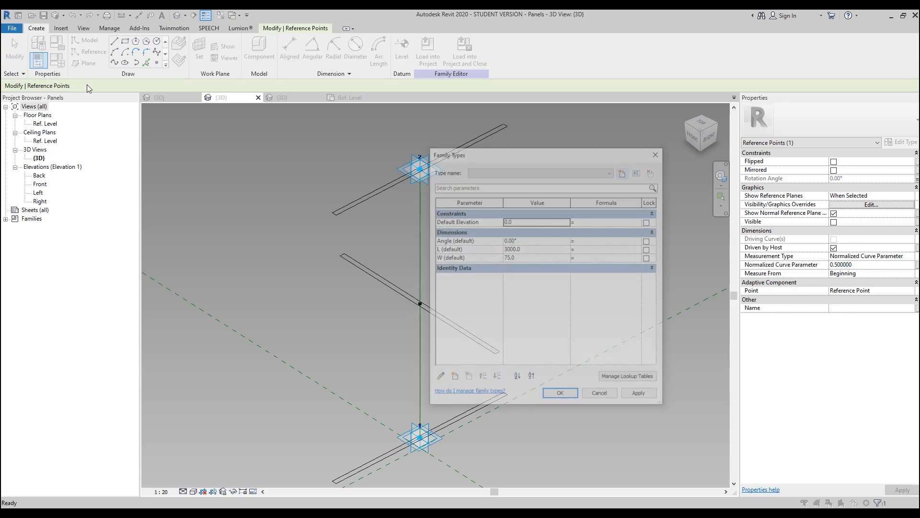
{"action": "left_click", "coordinate": [529, 221]}
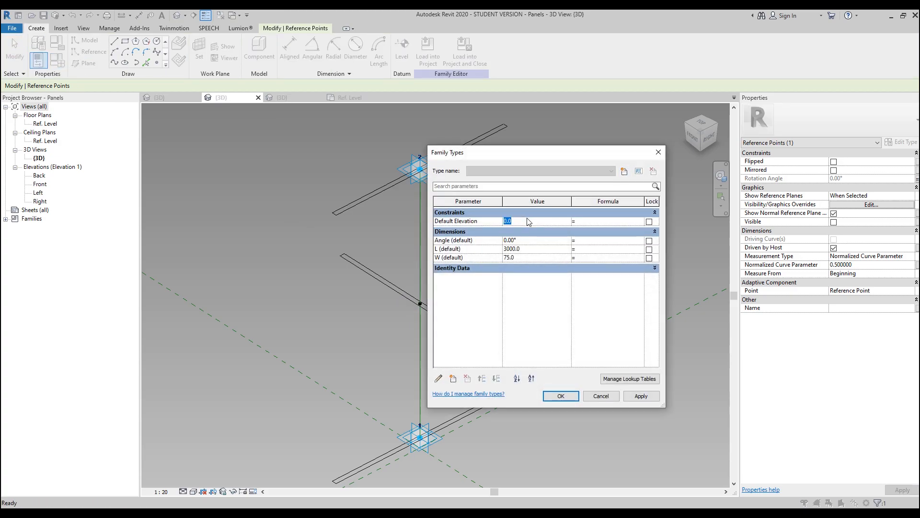
{"action": "left_click", "coordinate": [561, 395]}
{"action": "left_click", "coordinate": [393, 152]}
Create a solid form from the three Profile instances at the two adaptive points and the middle point.
{"action": "middle_click_drag", "start_coordinate": [559, 382], "coordinate": [491, 316], "text": "shift"}
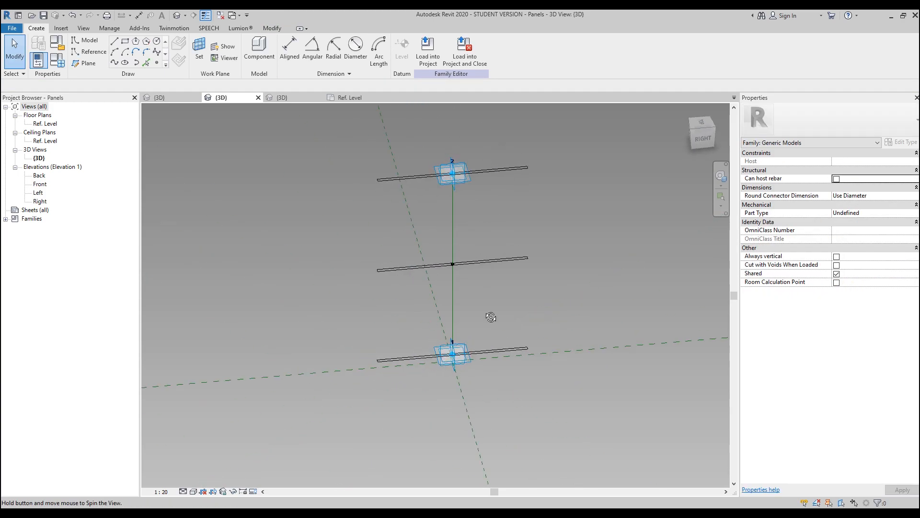
{"action": "left_click", "coordinate": [490, 347]}
{"action": "left_click", "coordinate": [490, 265], "text": "ctrl"}
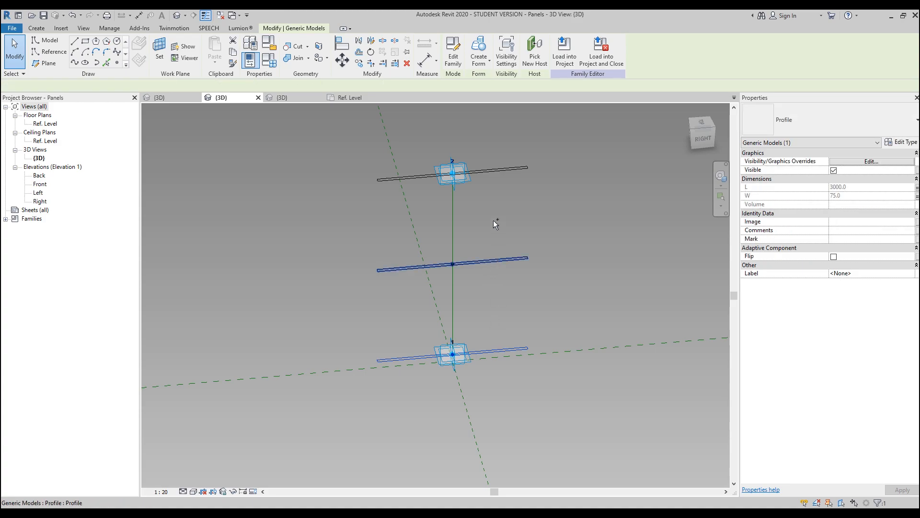
{"action": "left_click", "coordinate": [496, 169], "text": "ctrl"}
{"action": "left_click", "coordinate": [489, 44]}
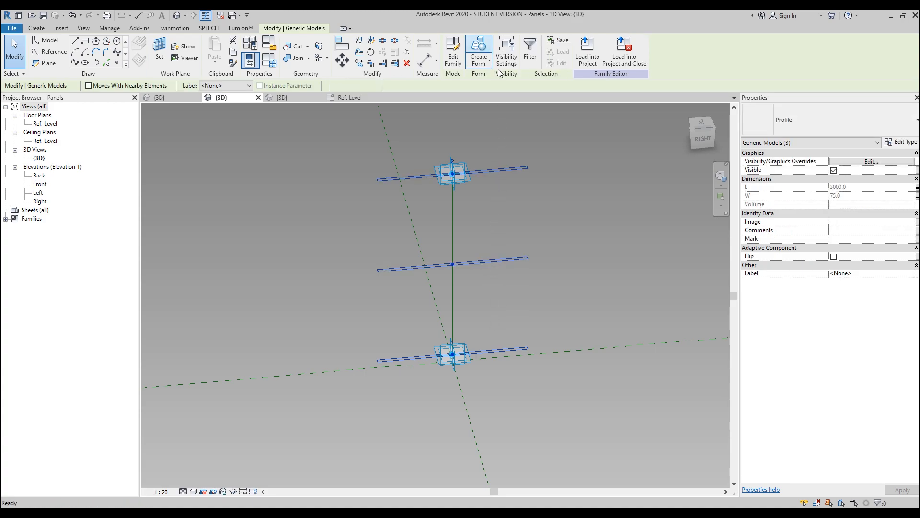
{"action": "middle_click_drag", "start_coordinate": [620, 228], "coordinate": [565, 250], "text": "shift"}
{"action": "scroll", "coordinate": [565, 251], "scroll_direction": "down", "scroll_amount": 1}
Test the panel's rotation in the family types by applying Angle values including 120 and 95 degrees.
{"action": "left_click", "coordinate": [42, 31]}
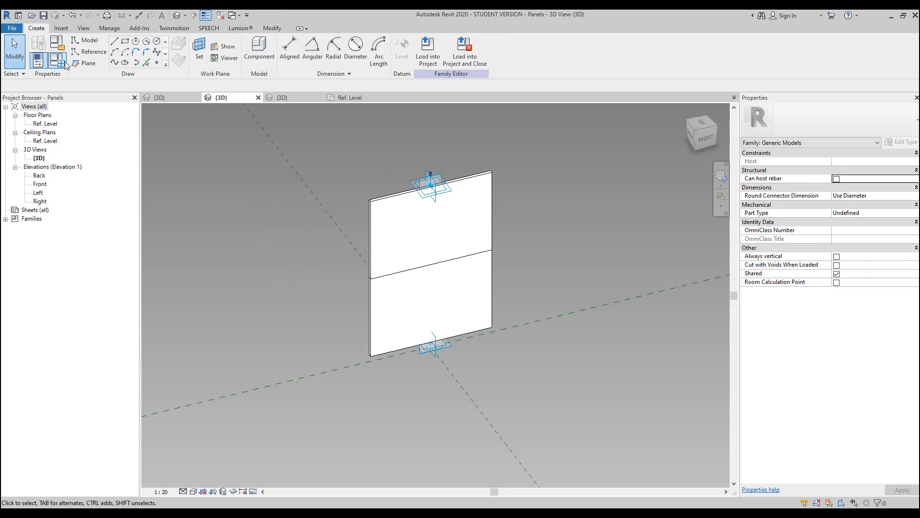
{"action": "left_click", "coordinate": [38, 60]}
{"action": "left_click_drag", "start_coordinate": [537, 133], "coordinate": [701, 129]}
{"action": "left_click", "coordinate": [692, 216]}
{"action": "type", "text": "4"}
{"action": "left_click", "coordinate": [795, 371]}
{"action": "left_click", "coordinate": [686, 219]}
{"action": "type", "text": "120"}
{"action": "left_click", "coordinate": [795, 371]}
{"action": "left_click", "coordinate": [690, 218]}
{"action": "type", "text": "95"}
{"action": "left_click", "coordinate": [808, 373]}
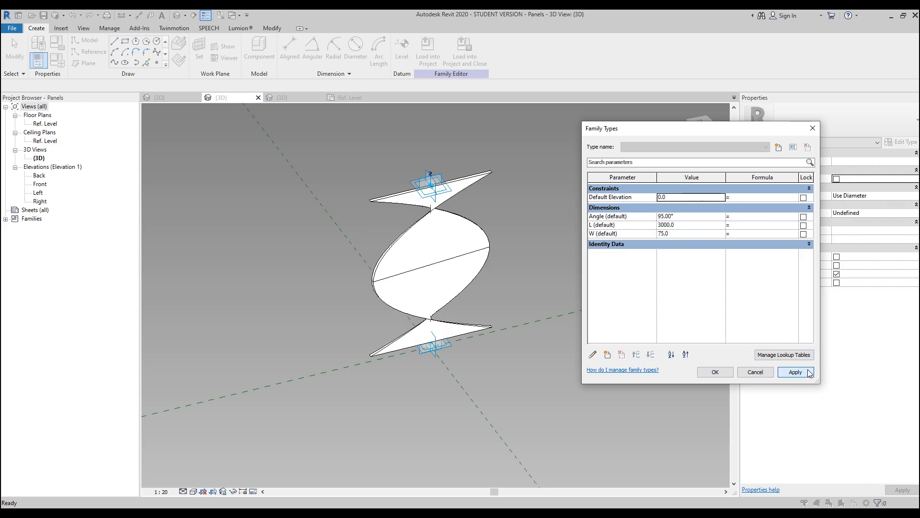
Test smaller panel rotations by applying Angle values of 45, 10 and 5 degrees in turn.
{"action": "left_click", "coordinate": [694, 216]}
{"action": "type", "text": "45"}
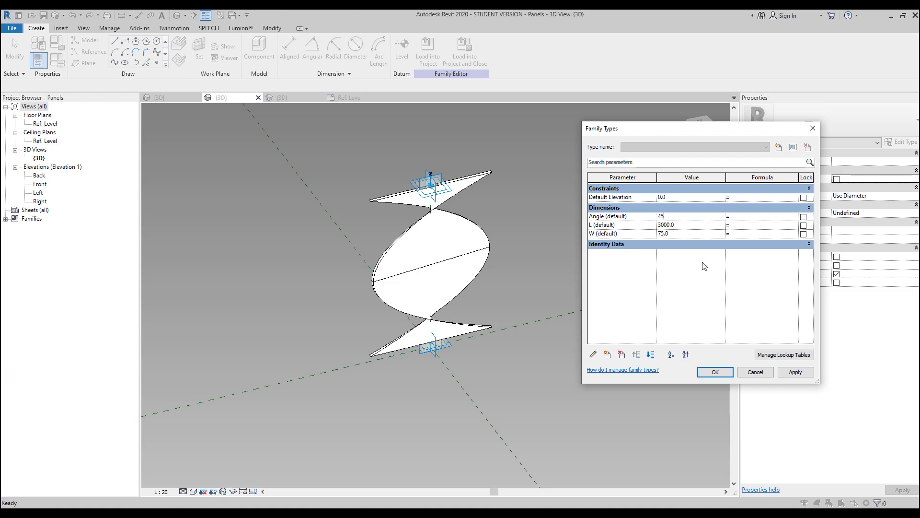
{"action": "left_click", "coordinate": [795, 372]}
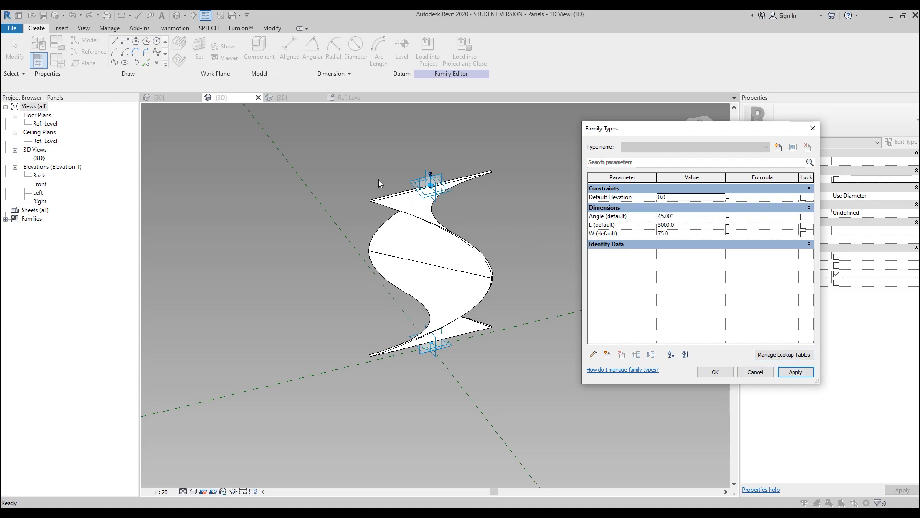
{"action": "left_click", "coordinate": [680, 216]}
{"action": "type", "text": "10"}
{"action": "left_click", "coordinate": [790, 373]}
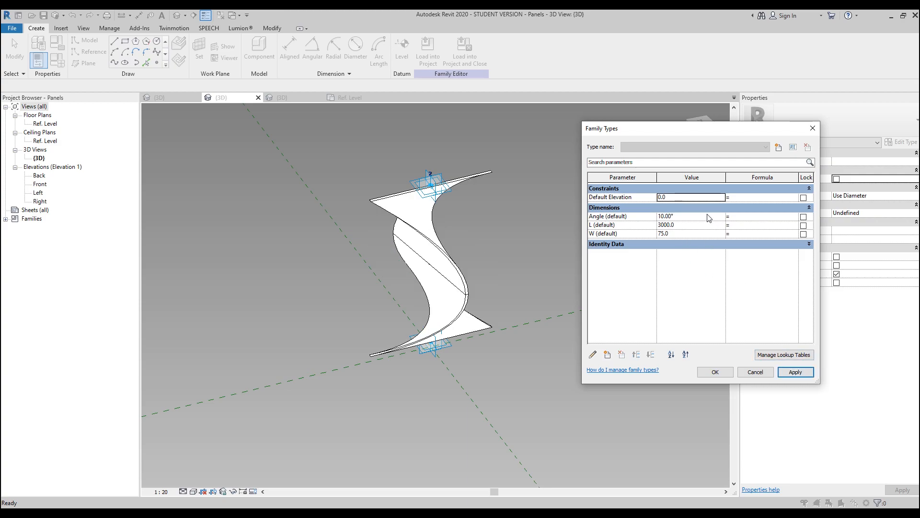
{"action": "left_click", "coordinate": [703, 217]}
{"action": "type", "text": "5"}
{"action": "left_click", "coordinate": [795, 371]}
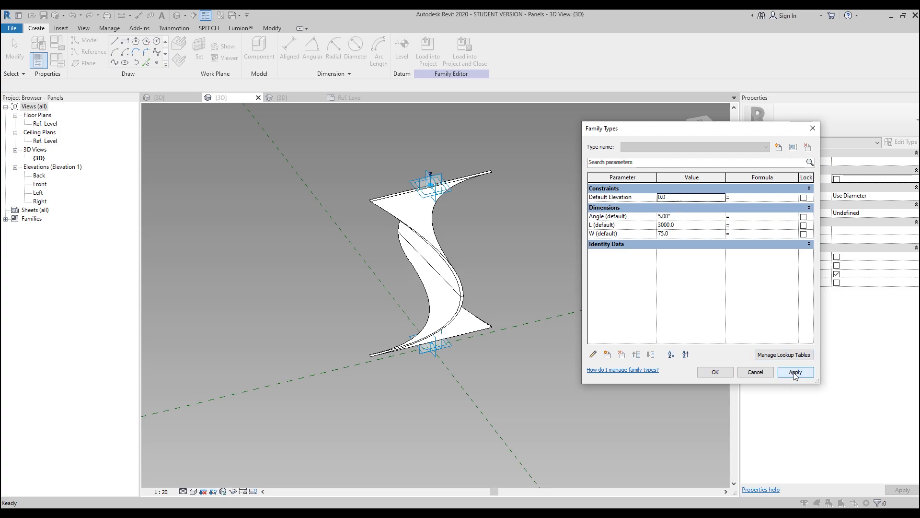
Test larger panel rotations by applying Angle values of 250, 200 and 260 degrees in turn.
{"action": "left_click", "coordinate": [695, 219]}
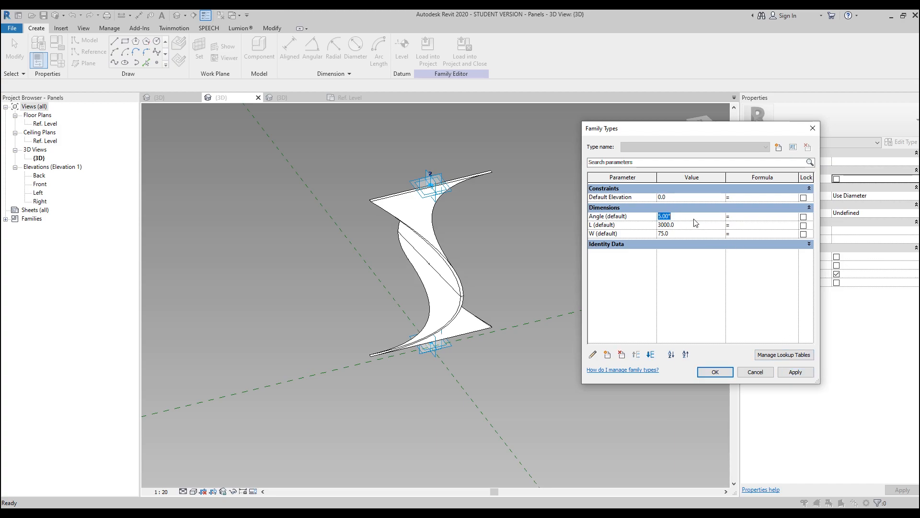
{"action": "type", "text": "250"}
{"action": "left_click", "coordinate": [791, 372]}
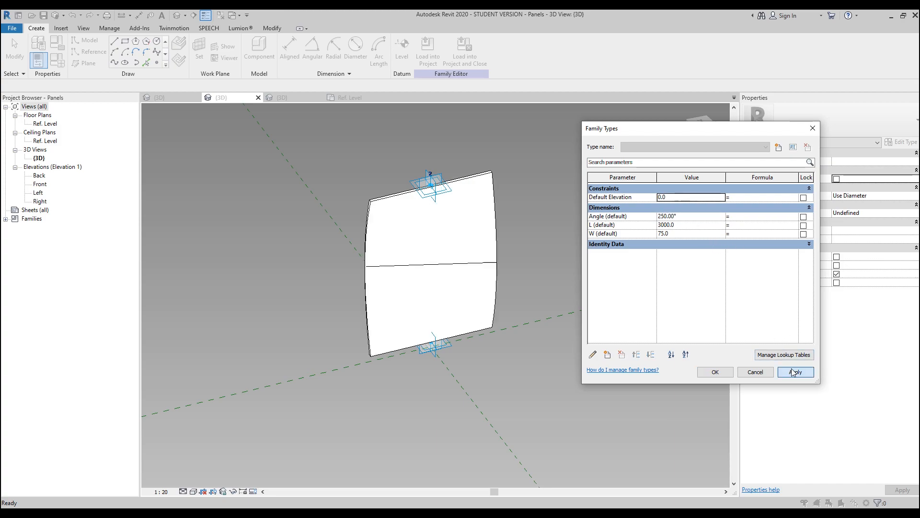
{"action": "left_click", "coordinate": [698, 219]}
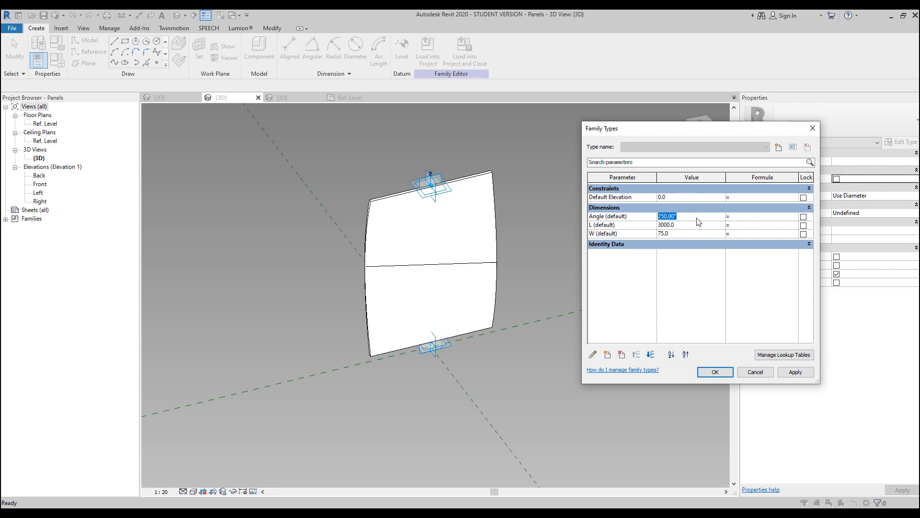
{"action": "type", "text": "200"}
{"action": "left_click", "coordinate": [808, 376]}
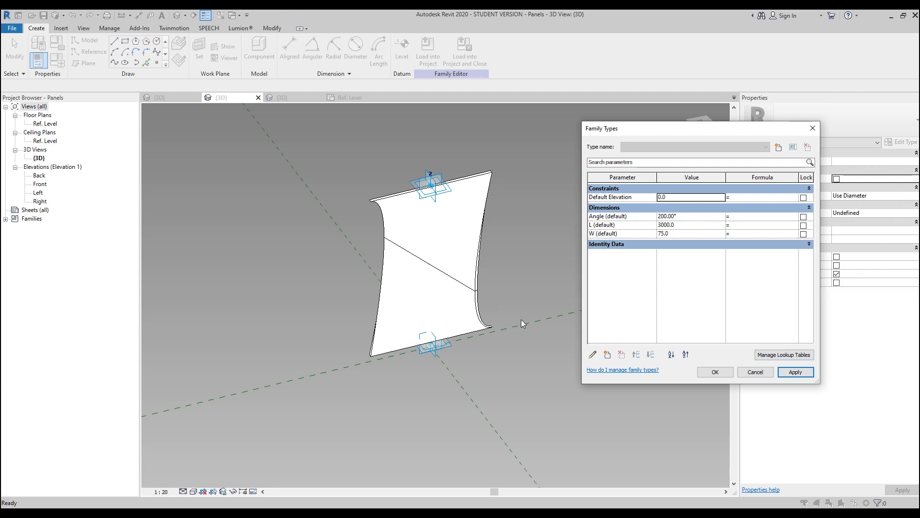
{"action": "left_click", "coordinate": [698, 218]}
{"action": "type", "text": "260"}
{"action": "left_click", "coordinate": [797, 373]}
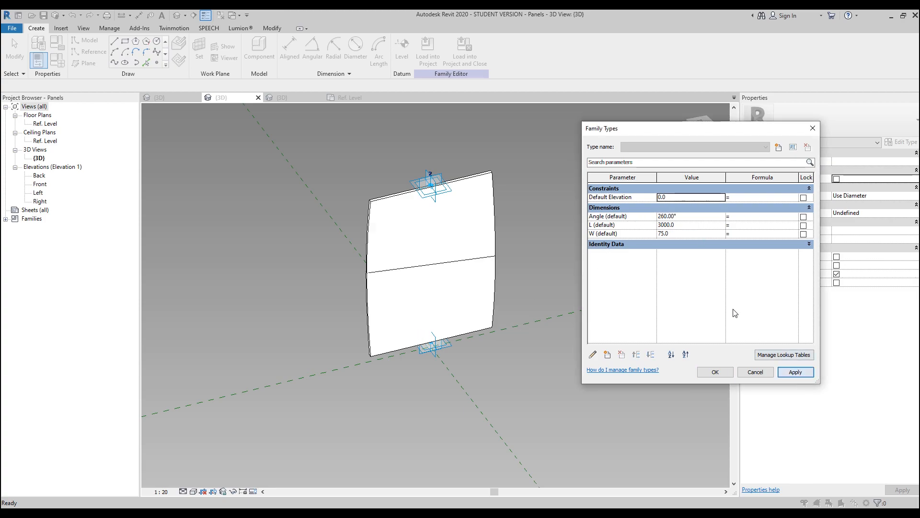
Set the panel's Angle parameter to 300 degrees, accept the family types and inspect the twisted form.
{"action": "left_click", "coordinate": [690, 217]}
{"action": "type", "text": "30"}
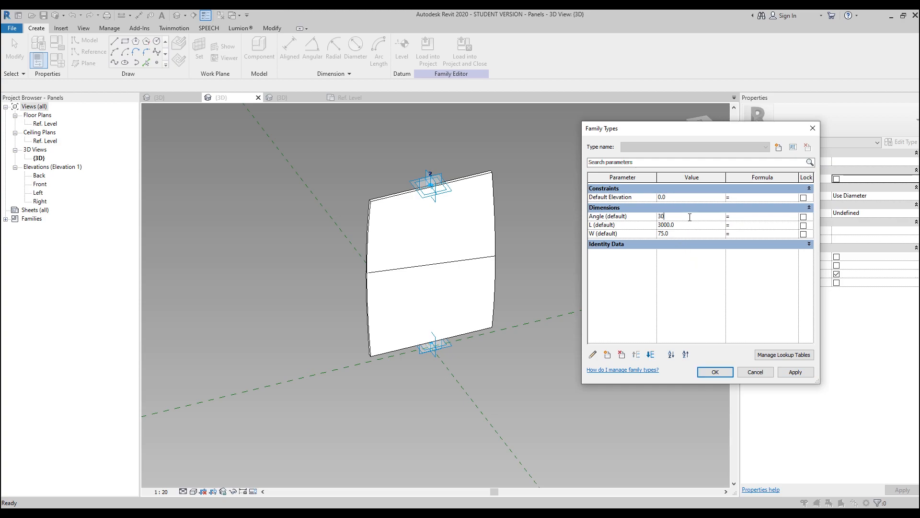
{"action": "type", "text": "0"}
{"action": "left_click", "coordinate": [796, 371]}
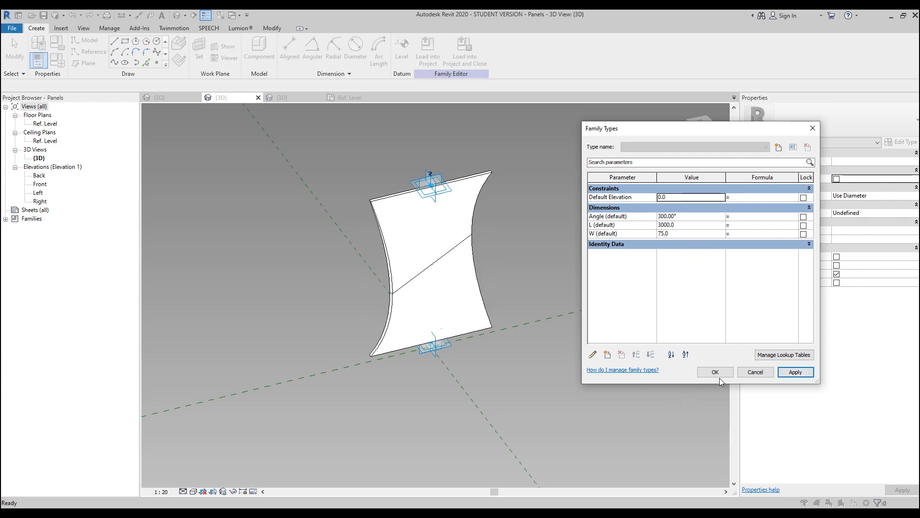
{"action": "left_click", "coordinate": [714, 372]}
{"action": "middle_click_drag", "start_coordinate": [503, 363], "coordinate": [447, 374], "text": "shift"}
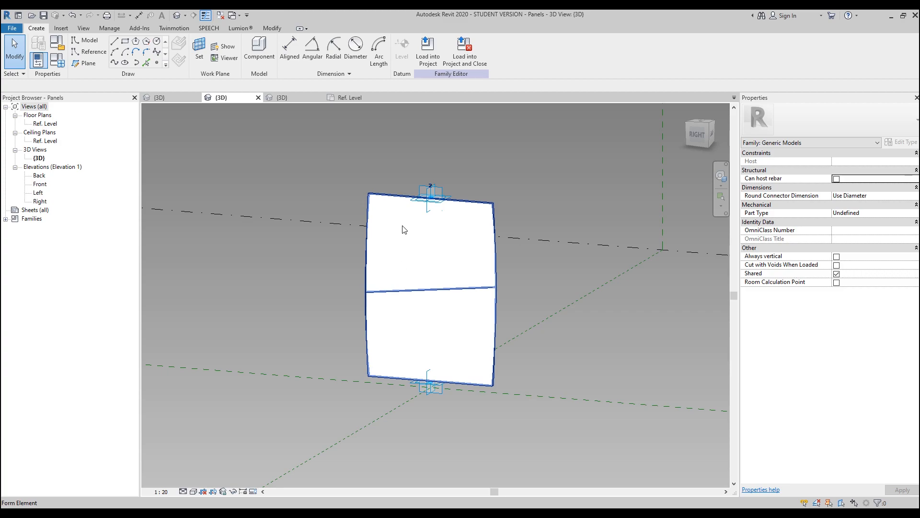
{"action": "middle_click_drag", "start_coordinate": [401, 286], "coordinate": [459, 313], "text": "shift"}
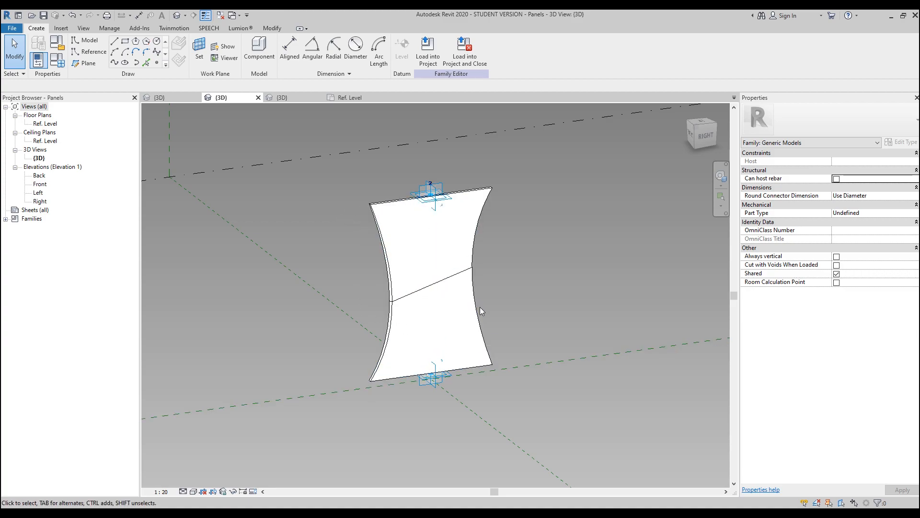
Set the Panels family's Angle parameter to 90 degrees, accept the family types and inspect the straightened panel.
{"action": "left_click", "coordinate": [57, 60]}
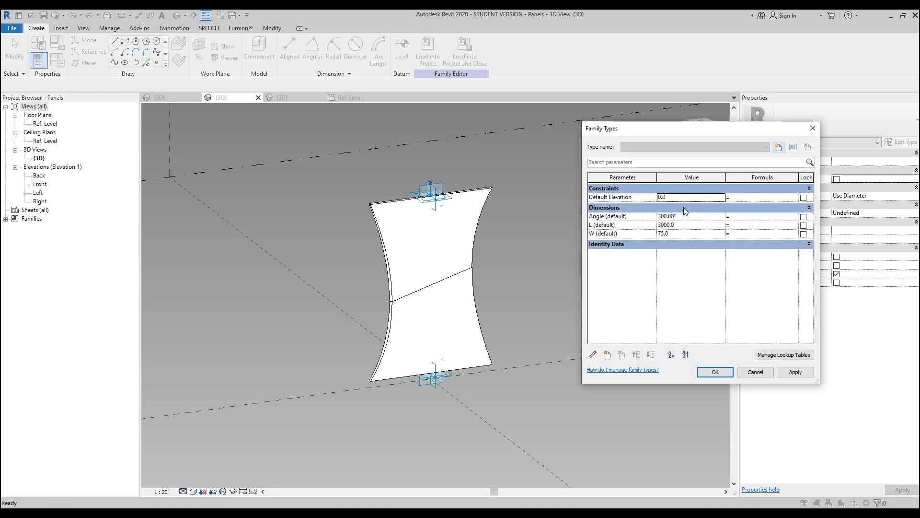
{"action": "left_click", "coordinate": [685, 216]}
{"action": "type", "text": "90"}
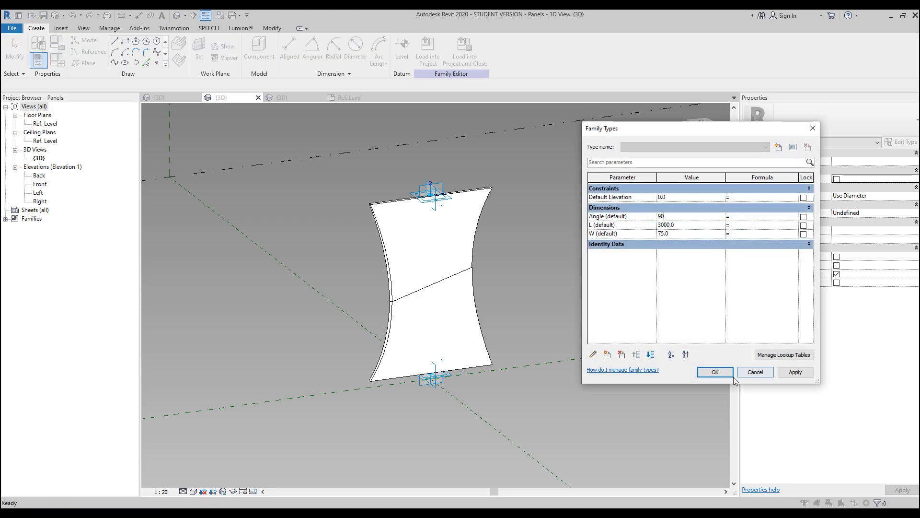
{"action": "left_click", "coordinate": [732, 376]}
{"action": "middle_click_drag", "start_coordinate": [634, 349], "coordinate": [384, 369], "text": "shift"}
{"action": "middle_click_drag", "start_coordinate": [308, 312], "coordinate": [407, 319], "text": "shift"}
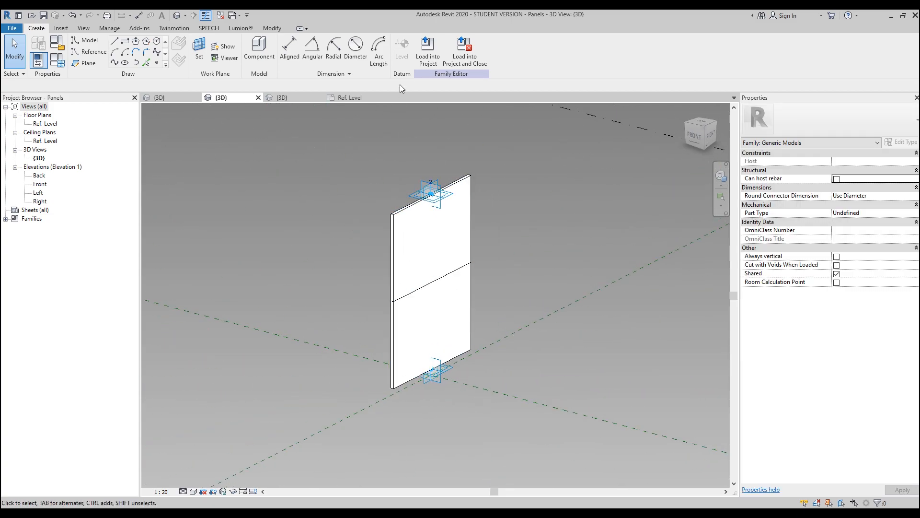
Load the Panels family into the Rotating panels.rfa family.
{"action": "left_click", "coordinate": [427, 50]}
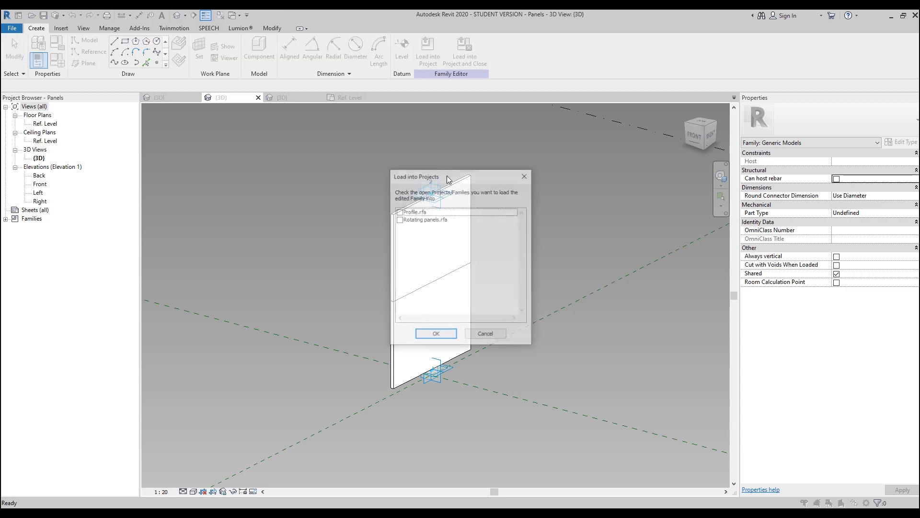
{"action": "left_click", "coordinate": [399, 219]}
{"action": "left_click", "coordinate": [430, 334]}
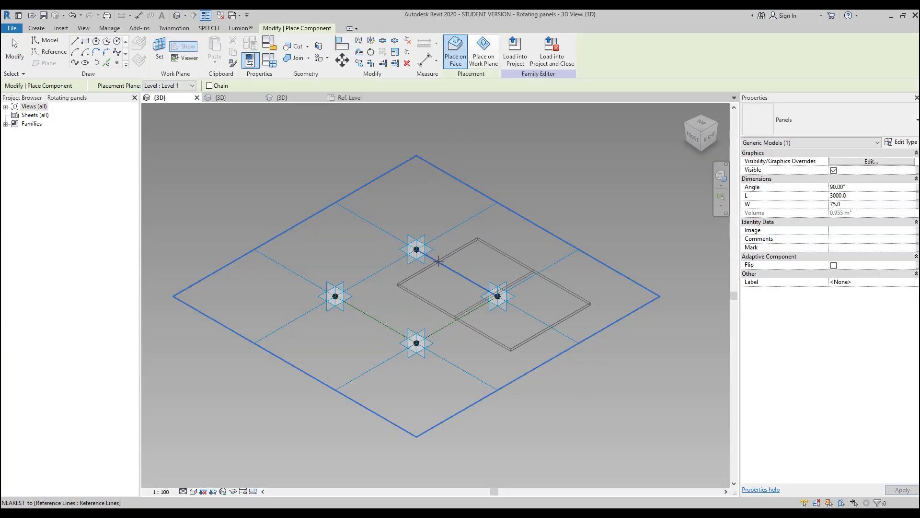
Place the Panels component between the midpoints of two opposite reference lines of the tile pattern cell.
{"action": "middle_click_drag", "start_coordinate": [434, 261], "coordinate": [441, 283], "text": "shift"}
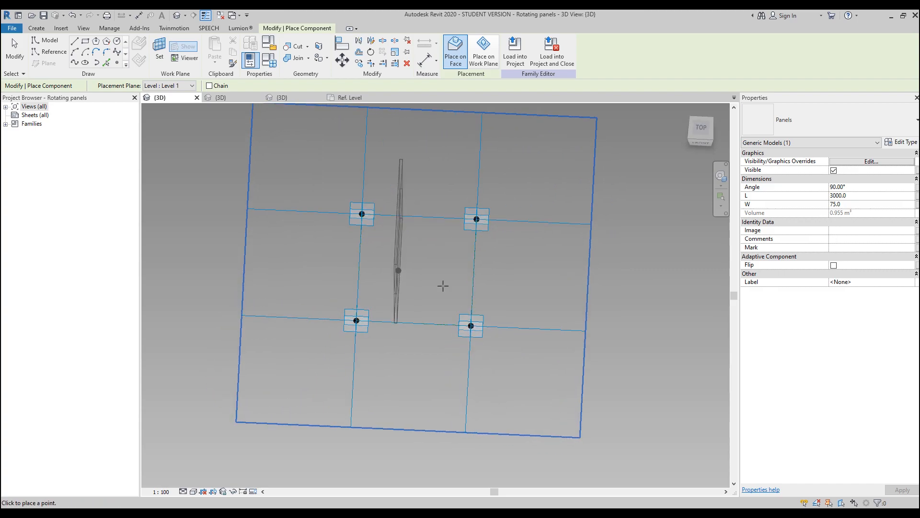
{"action": "left_click", "coordinate": [420, 216]}
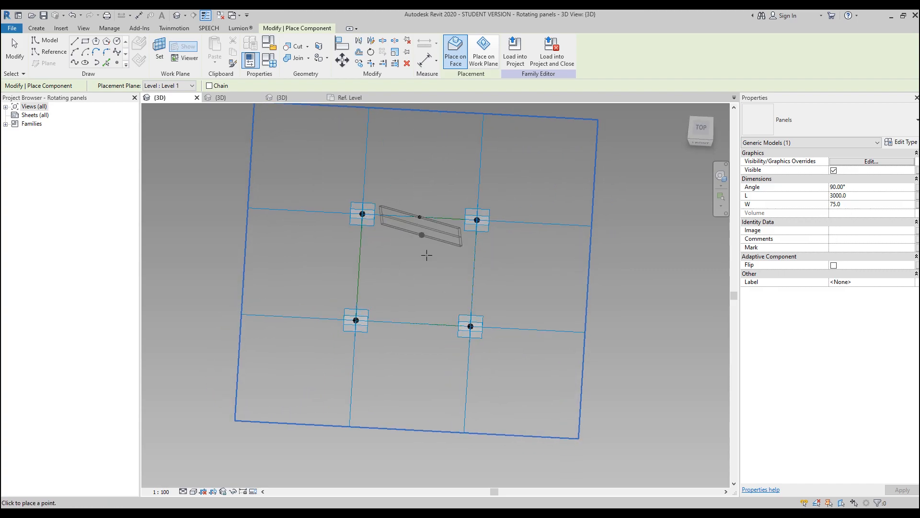
{"action": "left_click", "coordinate": [414, 324]}
{"action": "key", "text": "Escape"}
{"action": "key", "text": "Escape"}
Try the tile pattern grid with a horizontal spacing of 4500 and a vertical spacing of 1500.
{"action": "middle_click_drag", "start_coordinate": [503, 385], "coordinate": [409, 292]}
{"action": "left_click_drag", "start_coordinate": [462, 262], "coordinate": [389, 374]}
{"action": "middle_click_drag", "start_coordinate": [372, 357], "coordinate": [380, 305], "text": "shift"}
{"action": "left_click", "coordinate": [892, 160]}
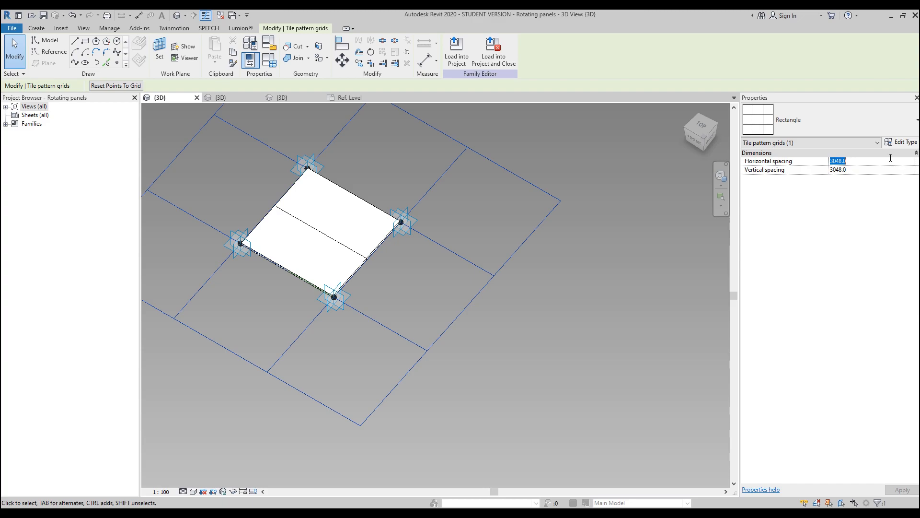
{"action": "type", "text": "4500"}
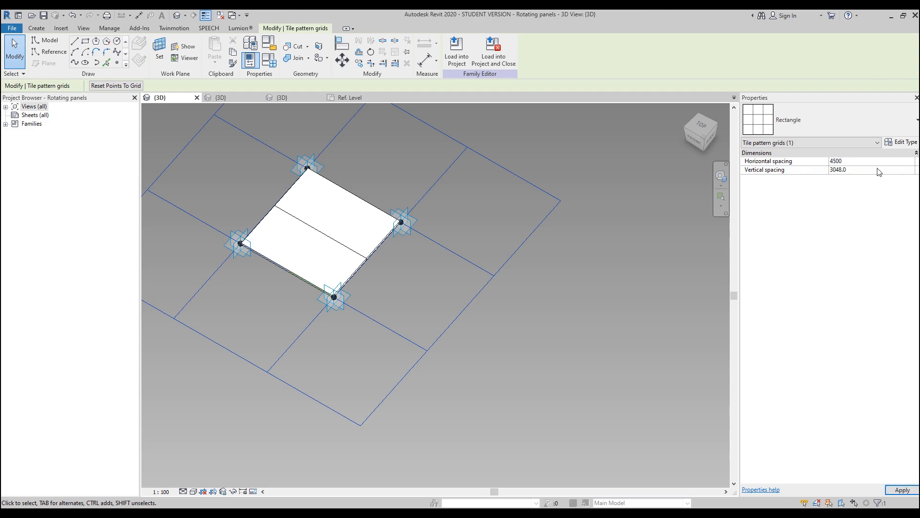
{"action": "left_click", "coordinate": [879, 172]}
{"action": "type", "text": "1500"}
{"action": "key", "text": "Return"}
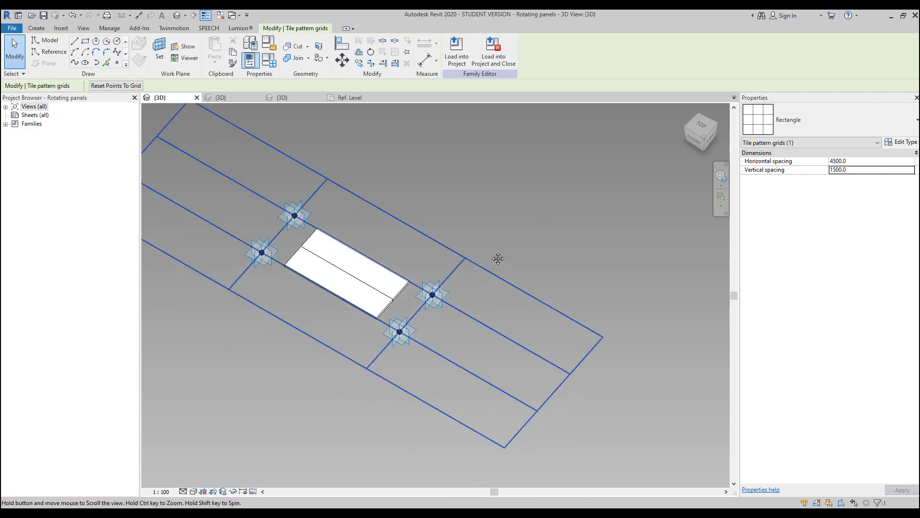
Set the tile pattern grid's horizontal spacing to 1500 and its vertical spacing to 4500, and check the panel on it.
{"action": "left_click", "coordinate": [860, 162]}
{"action": "type", "text": "150"}
{"action": "left_click", "coordinate": [857, 171]}
{"action": "type", "text": "45"}
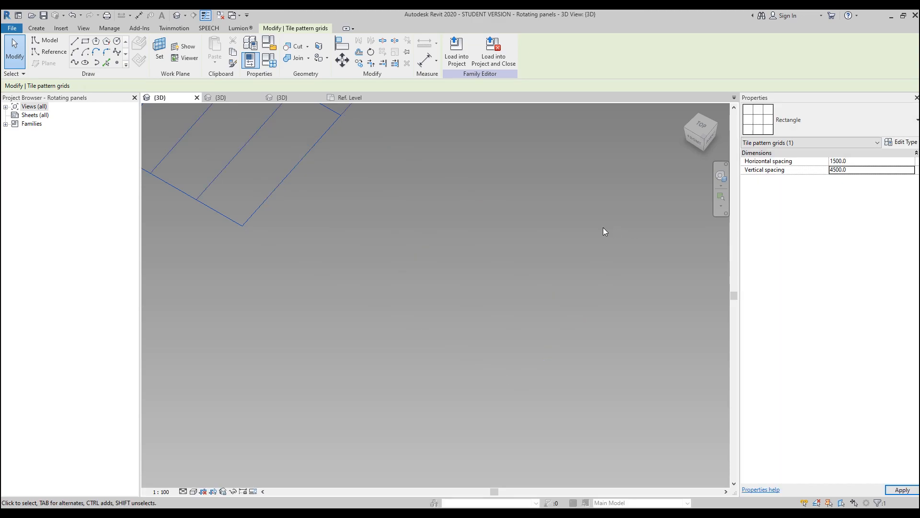
{"action": "left_click", "coordinate": [444, 248]}
{"action": "scroll", "coordinate": [443, 248], "scroll_direction": "down", "scroll_amount": 3}
{"action": "middle_click_drag", "start_coordinate": [444, 249], "coordinate": [479, 384]}
{"action": "scroll", "coordinate": [411, 270], "scroll_direction": "up", "scroll_amount": 3}
{"action": "scroll", "coordinate": [410, 270], "scroll_direction": "up", "scroll_amount": 3}
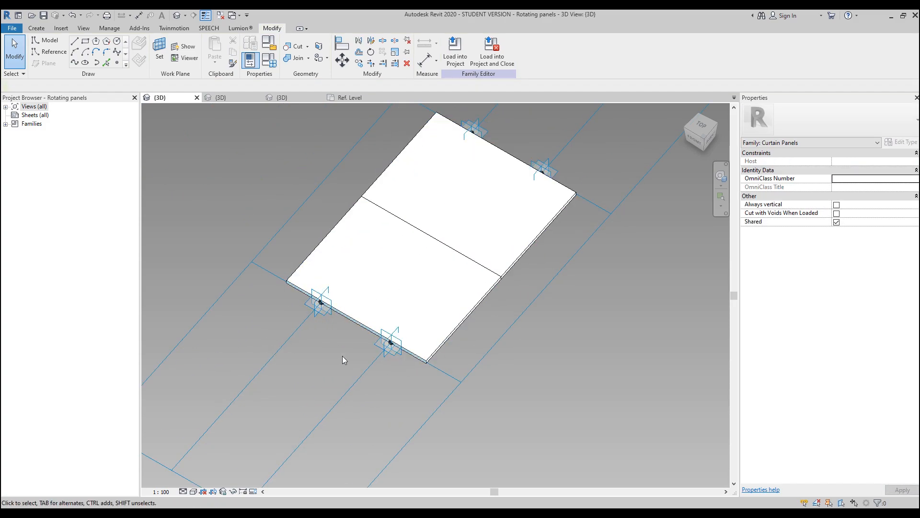
{"action": "scroll", "coordinate": [488, 352], "scroll_direction": "down", "scroll_amount": 3}
{"action": "middle_click_drag", "start_coordinate": [581, 387], "coordinate": [546, 345]}
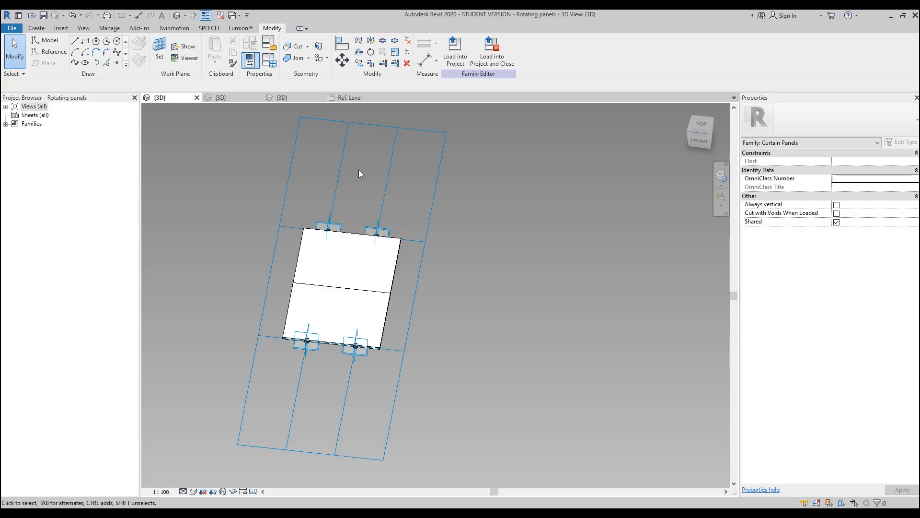
Add an aligned dimension between the two adaptive points along the far short edge of the grid cell.
{"action": "key", "text": "d"}
{"action": "key", "text": "i"}
{"action": "middle_click_drag", "start_coordinate": [358, 170], "coordinate": [351, 249]}
{"action": "scroll", "coordinate": [342, 283], "scroll_direction": "up", "scroll_amount": 2}
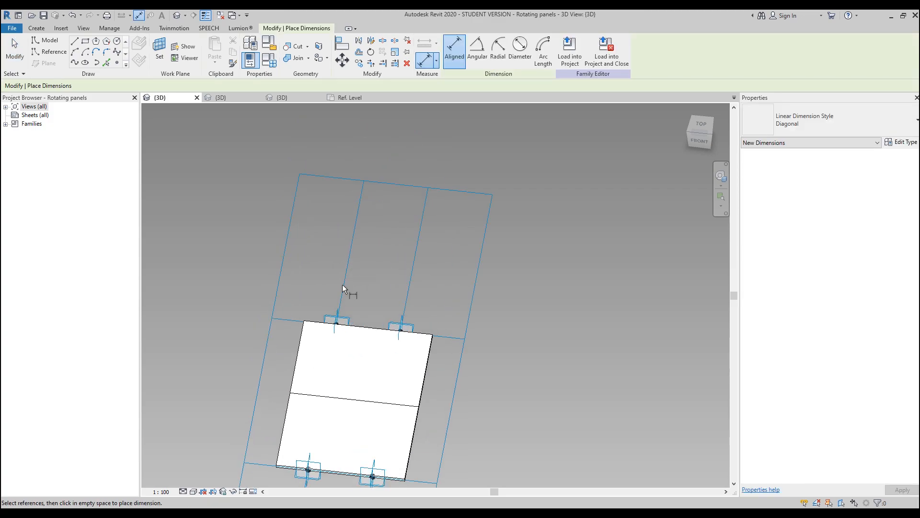
{"action": "left_click", "coordinate": [337, 319]}
{"action": "left_click", "coordinate": [400, 326]}
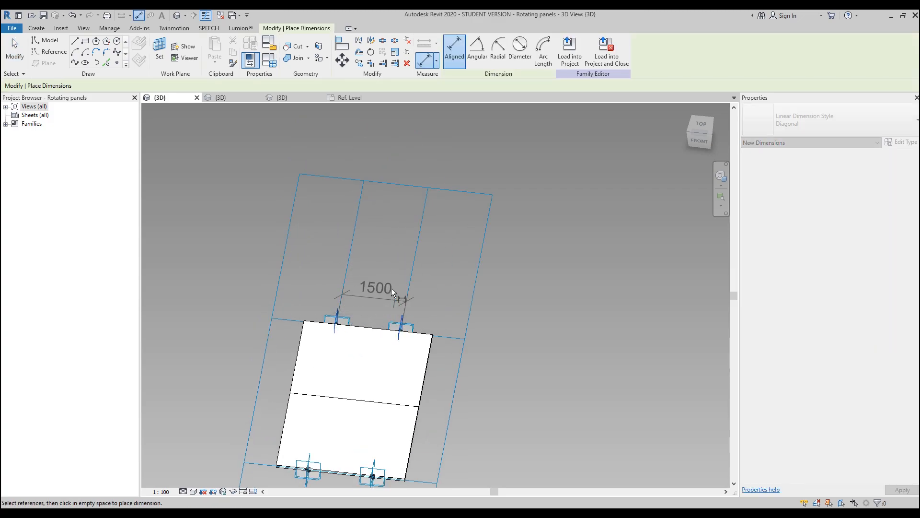
{"action": "left_click", "coordinate": [389, 272]}
{"action": "key", "text": "Escape"}
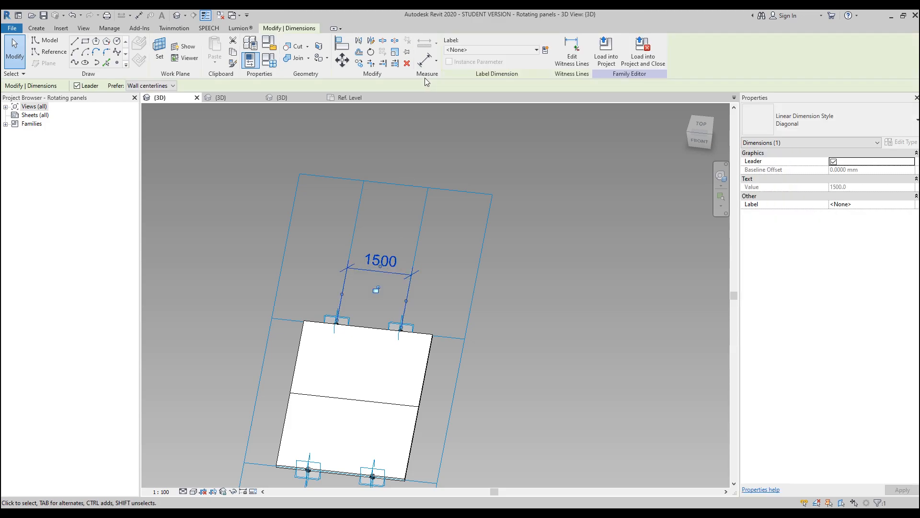
Label the dimension between the adaptive points with a new instance reporting parameter named transfer.
{"action": "left_click", "coordinate": [545, 50]}
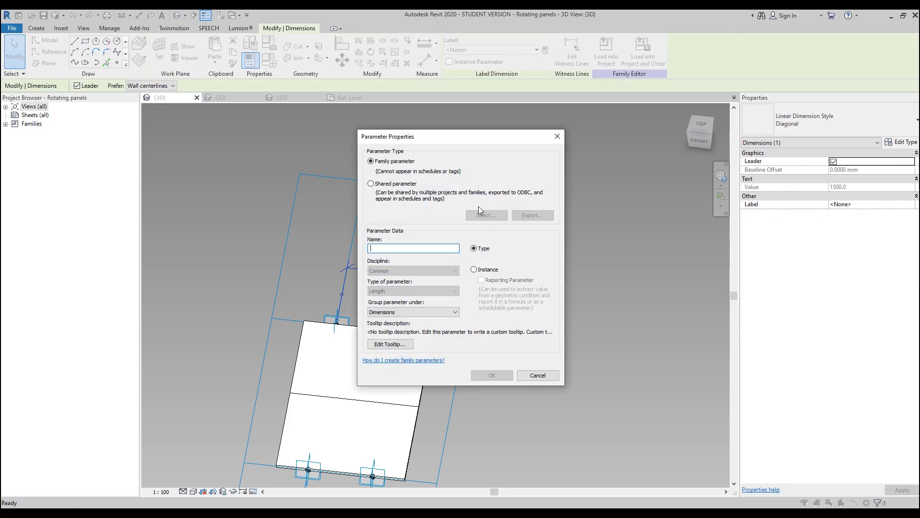
{"action": "type", "text": "tra"}
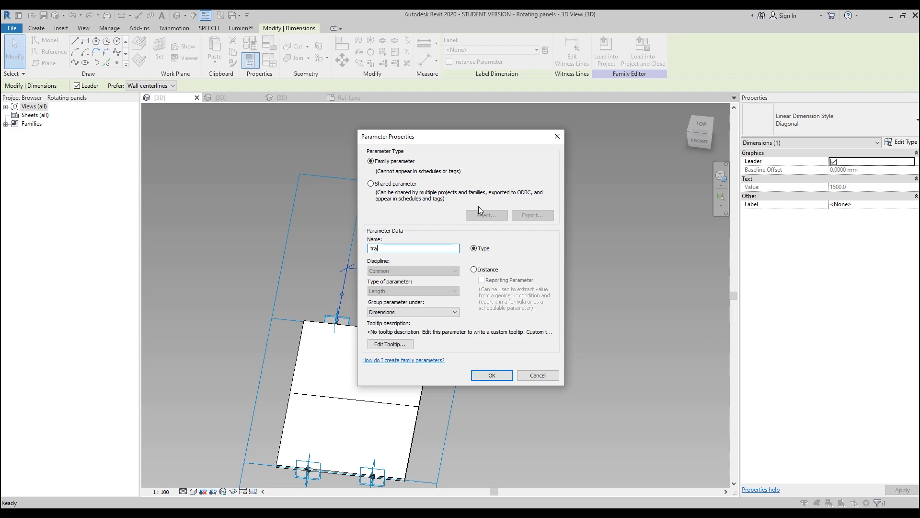
{"action": "type", "text": "nsfer"}
{"action": "left_click", "coordinate": [473, 269]}
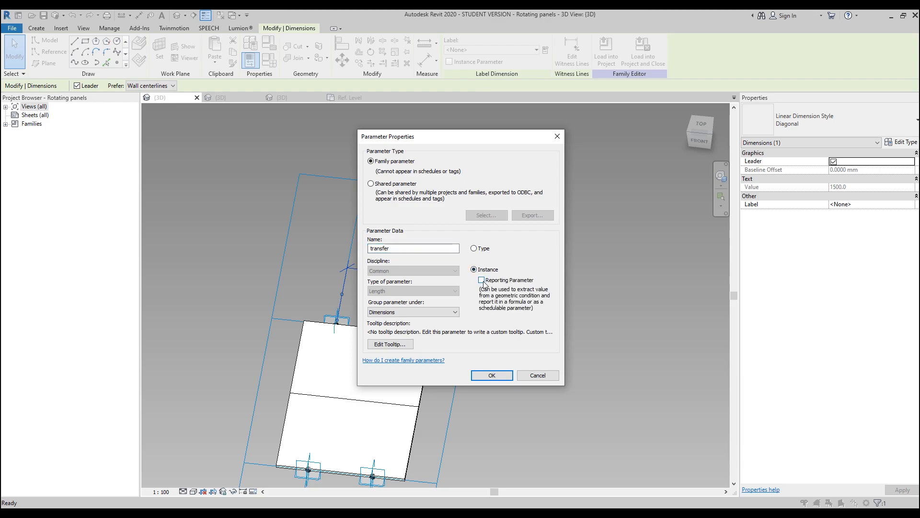
{"action": "left_click", "coordinate": [493, 375]}
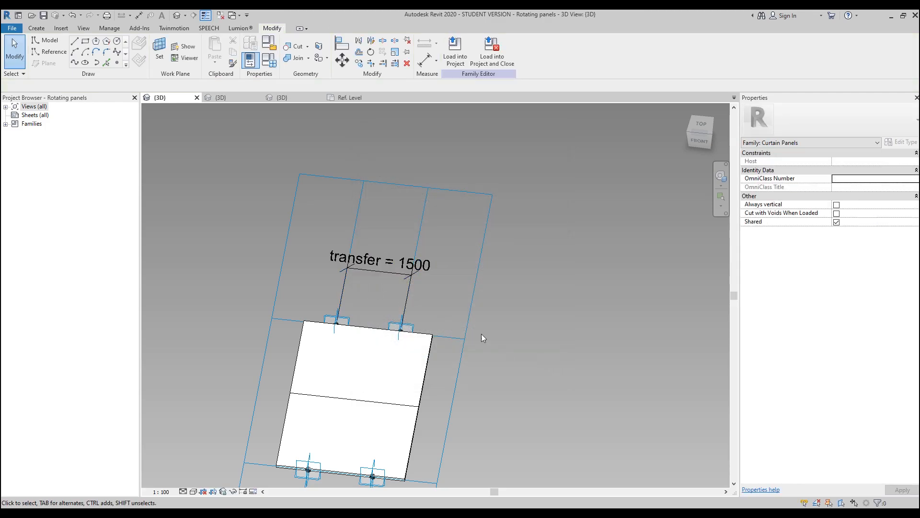
Select the placed panel and set its L dimension to 2500.
{"action": "mouse_move", "coordinate": [347, 274]}
{"action": "middle_mouse_down", "text": "shift"}
{"action": "mouse_move", "coordinate": [503, 264]}
{"action": "mouse_move", "coordinate": [347, 267]}
{"action": "middle_mouse_up", "text": "shift"}
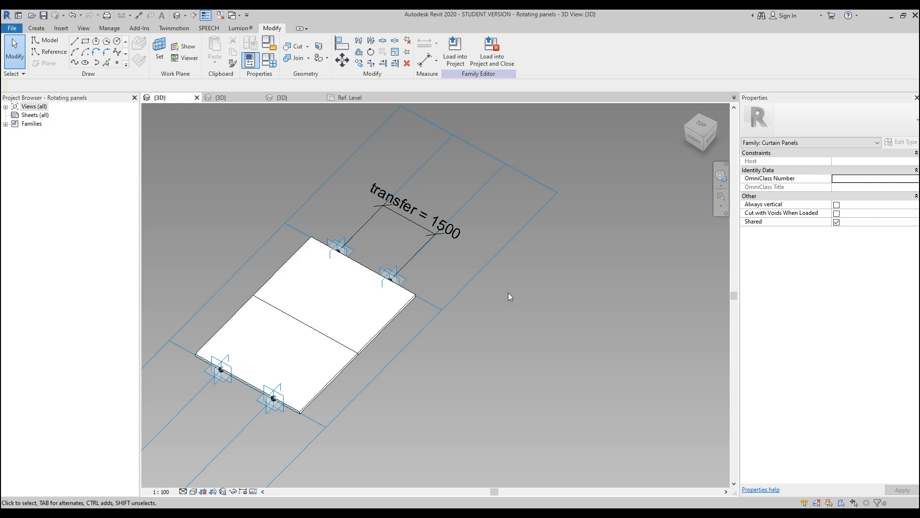
{"action": "left_click", "coordinate": [255, 253]}
{"action": "left_click", "coordinate": [271, 280]}
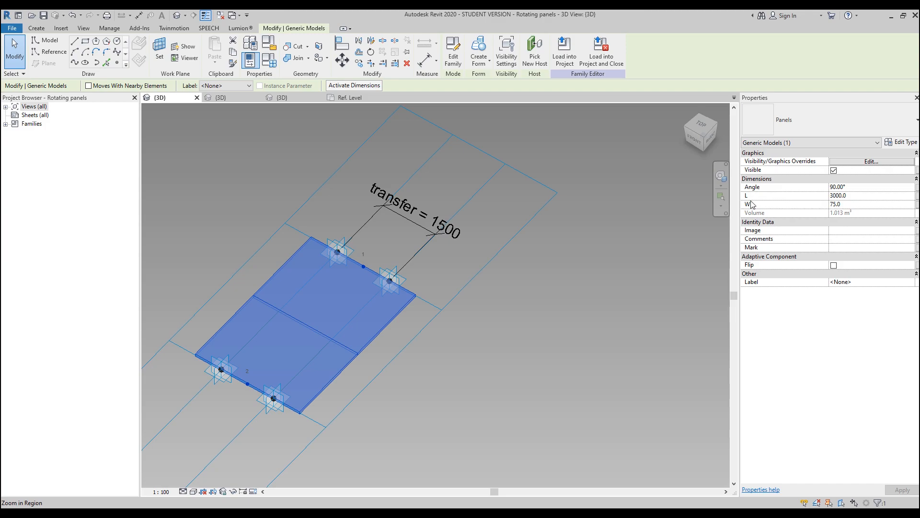
{"action": "left_click", "coordinate": [854, 197]}
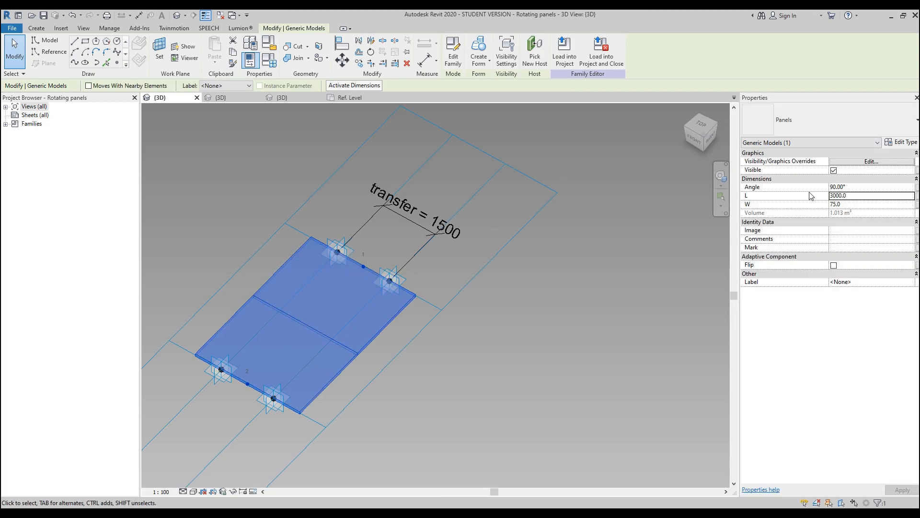
{"action": "left_click", "coordinate": [865, 198]}
{"action": "type", "text": "2500"}
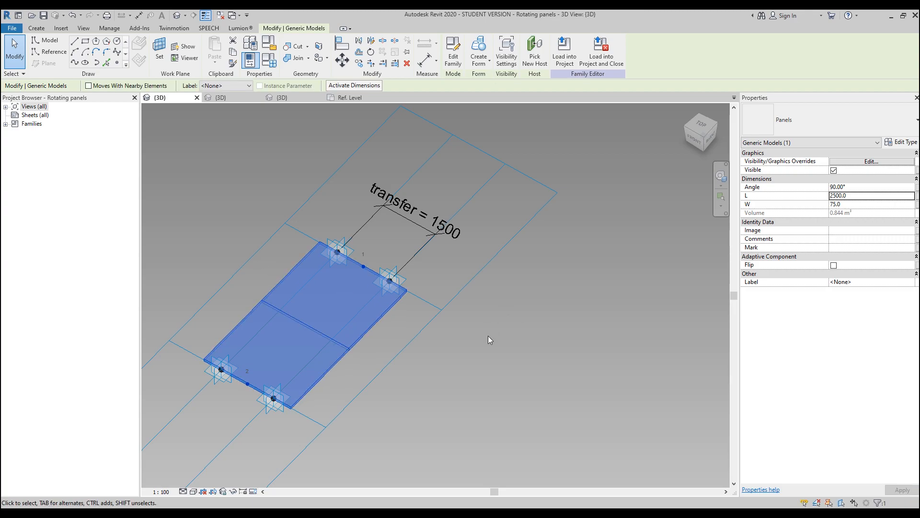
Associate the panel's L dimension with a new instance family parameter named L.
{"action": "left_click", "coordinate": [917, 196]}
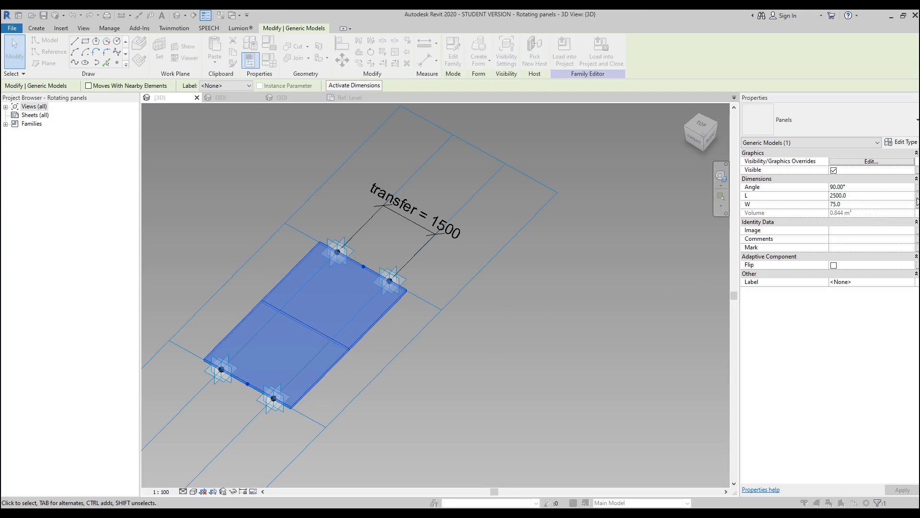
{"action": "left_click", "coordinate": [391, 322]}
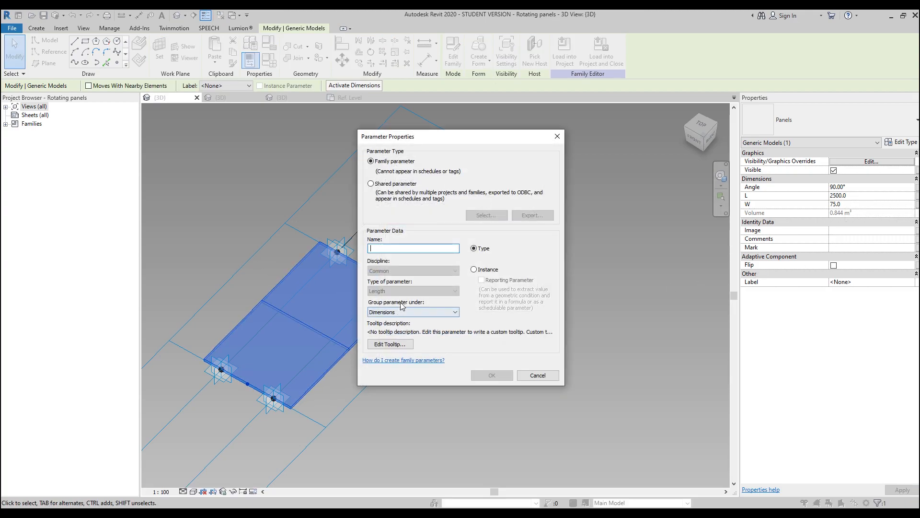
{"action": "type", "text": "L"}
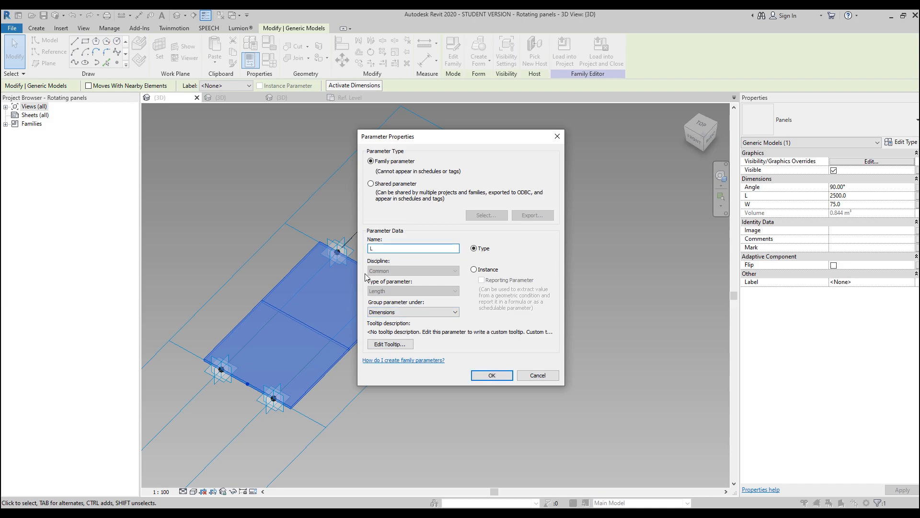
{"action": "left_click", "coordinate": [489, 270]}
{"action": "left_click", "coordinate": [492, 375]}
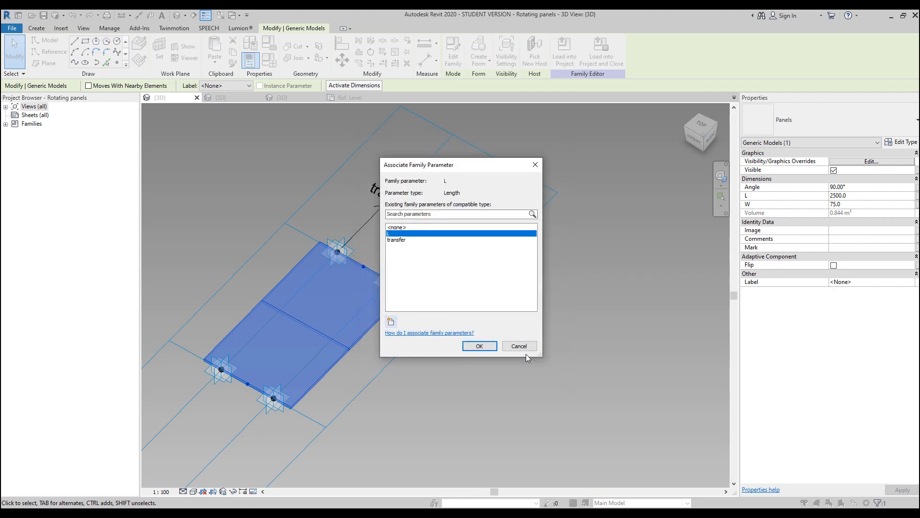
{"action": "left_click", "coordinate": [485, 346]}
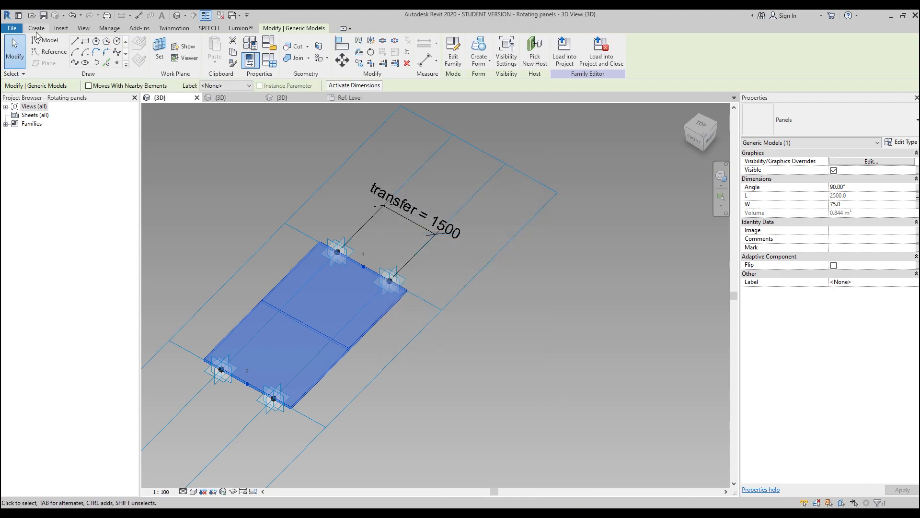
Give the L parameter the formula transfer in the family types and apply it to the panel.
{"action": "left_click", "coordinate": [36, 29]}
{"action": "left_click", "coordinate": [38, 60]}
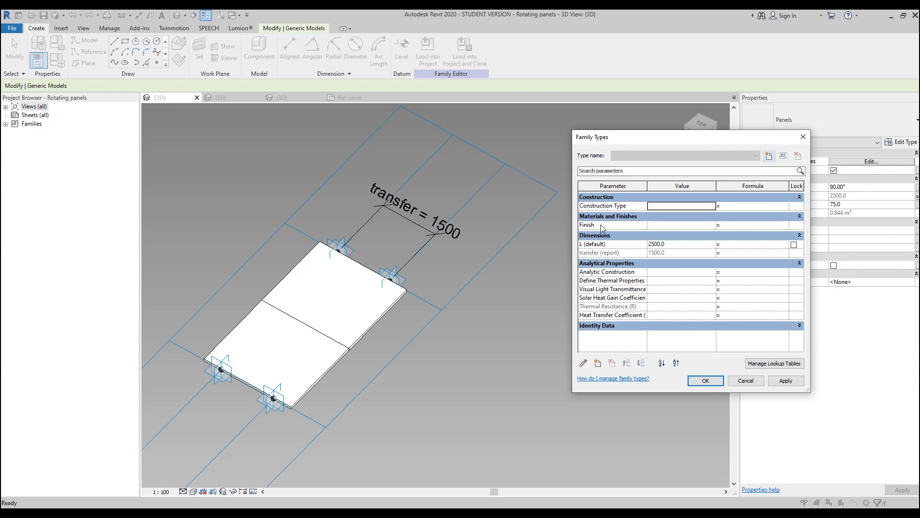
{"action": "left_click", "coordinate": [599, 253]}
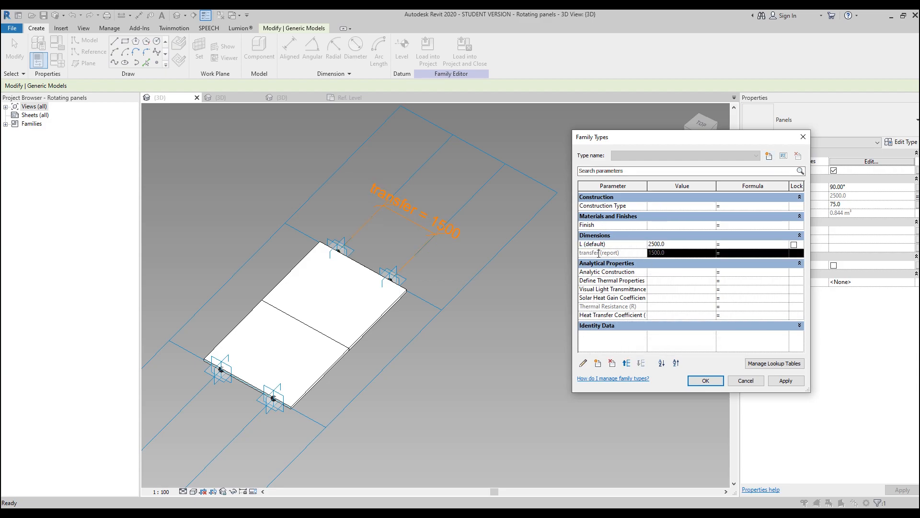
{"action": "left_click", "coordinate": [733, 245]}
{"action": "type", "text": "transfer"}
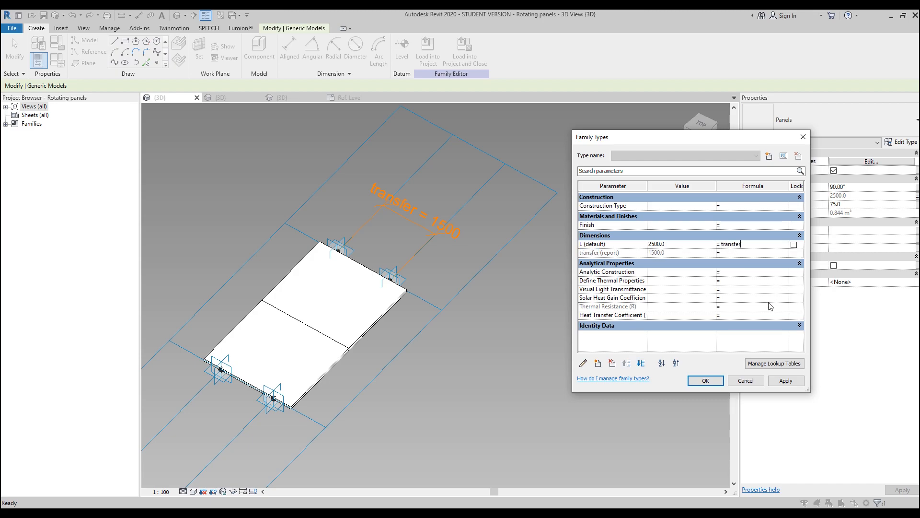
{"action": "left_click", "coordinate": [785, 381]}
{"action": "left_click", "coordinate": [699, 382]}
{"action": "left_click", "coordinate": [479, 384]}
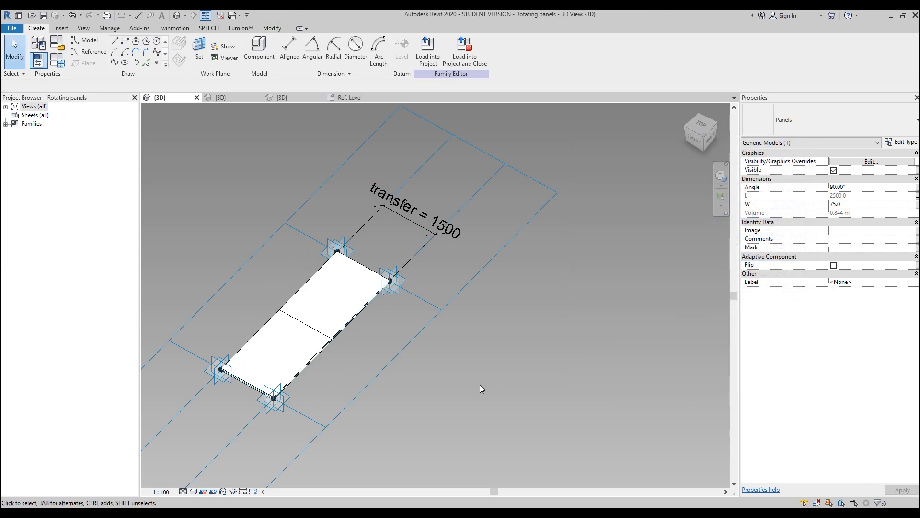
Set the horizontal spacing of the tile pattern grid to 2500 mm.
{"action": "middle_click_drag", "start_coordinate": [537, 323], "coordinate": [569, 312]}
{"action": "left_click_drag", "start_coordinate": [609, 198], "coordinate": [549, 264]}
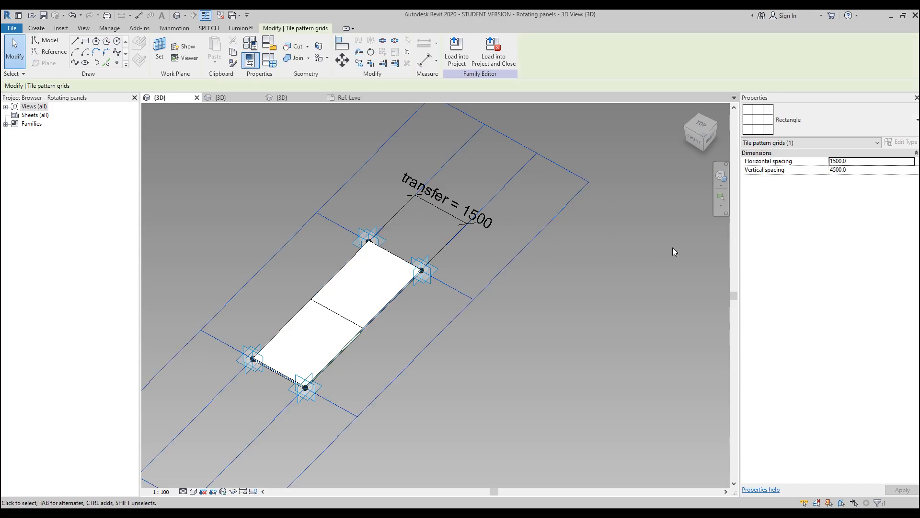
{"action": "left_click", "coordinate": [853, 162]}
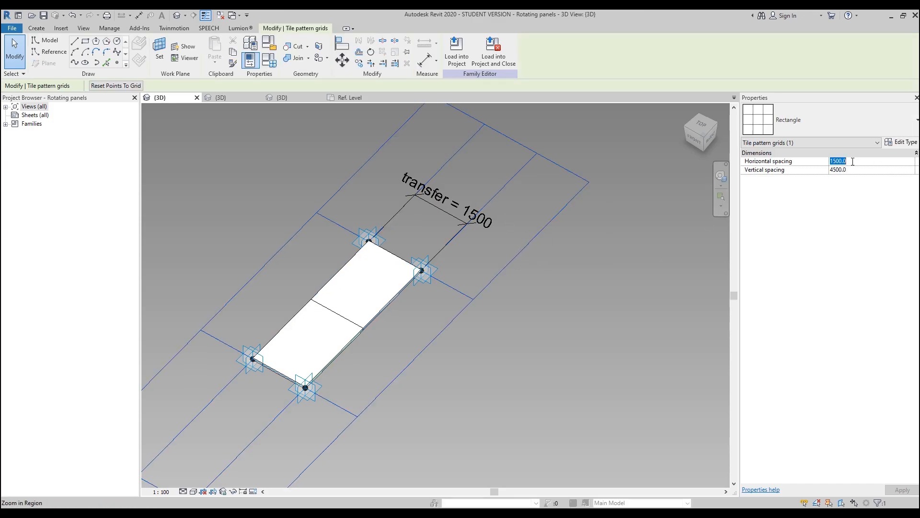
{"action": "type", "text": "250"}
{"action": "key", "text": "Return"}
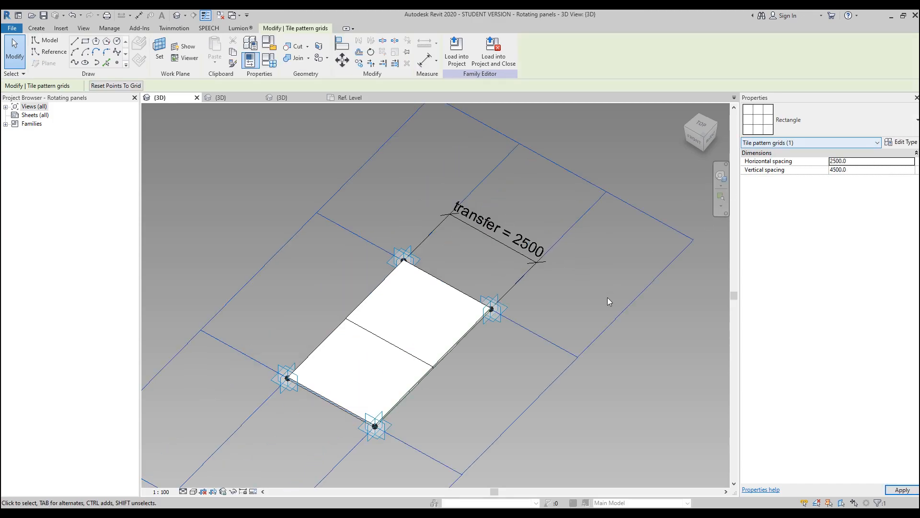
{"action": "middle_click_drag", "start_coordinate": [608, 297], "coordinate": [507, 281]}
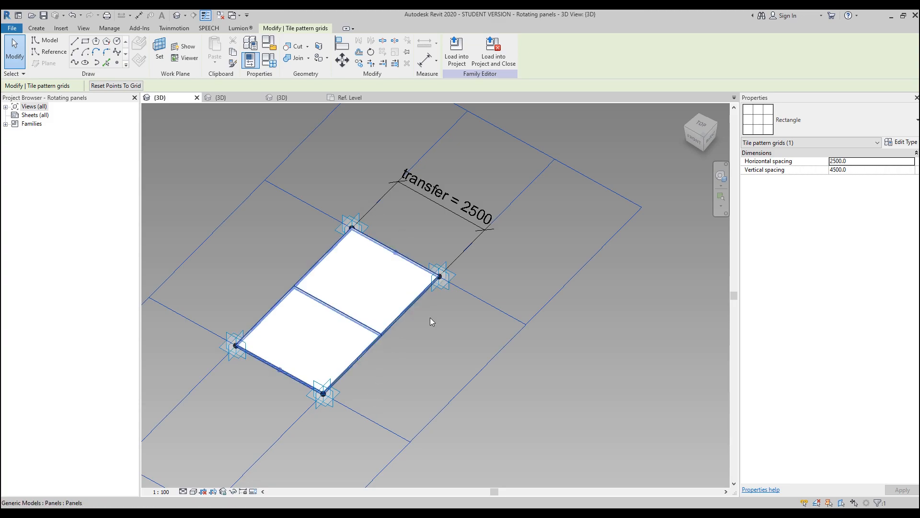
Associate the placed panel's Angle dimension with a new instance family parameter named Angle.
{"action": "left_click", "coordinate": [347, 319]}
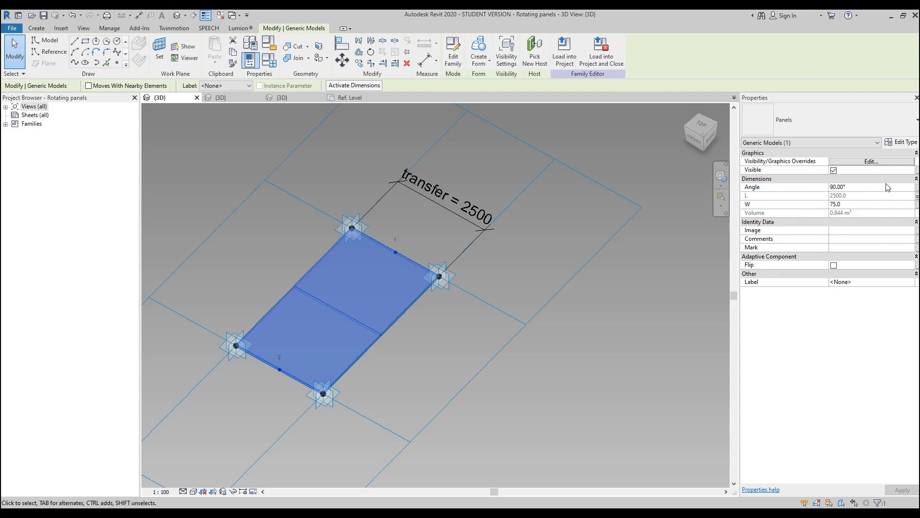
{"action": "left_click", "coordinate": [915, 188]}
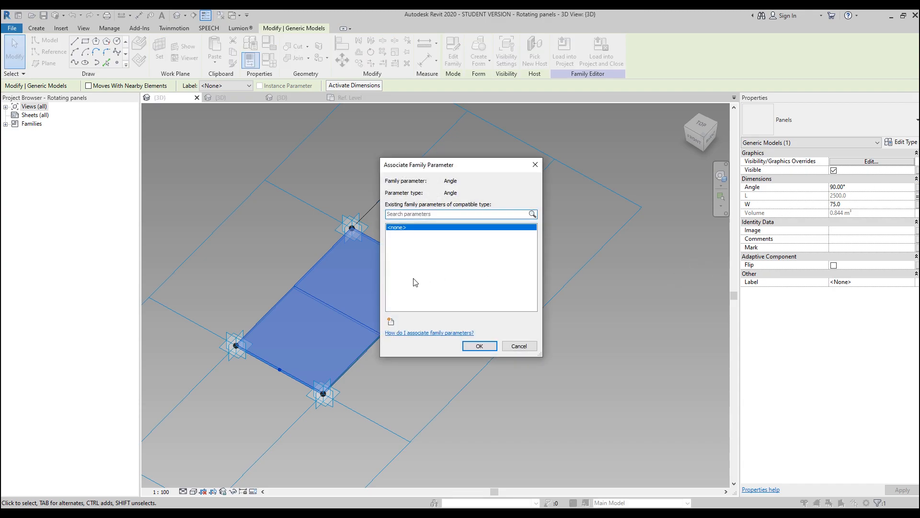
{"action": "left_click", "coordinate": [390, 321]}
{"action": "type", "text": "Angle"}
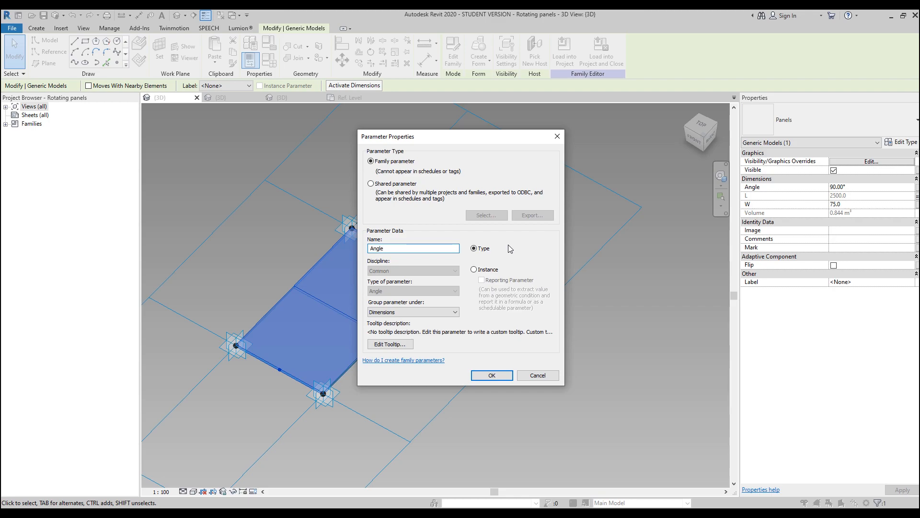
{"action": "left_click", "coordinate": [494, 269]}
{"action": "left_click", "coordinate": [485, 374]}
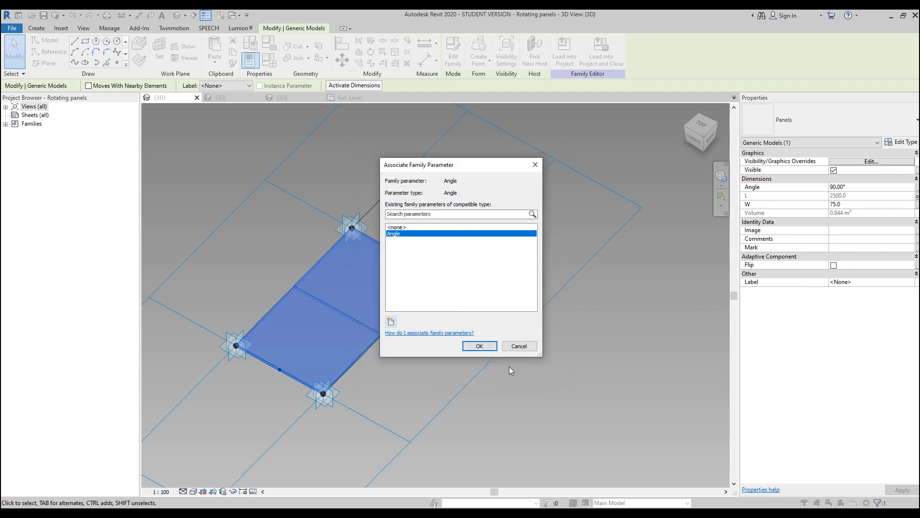
{"action": "left_click", "coordinate": [482, 346]}
{"action": "left_click", "coordinate": [531, 393]}
Save the open families and close all Profile and Panels views, keeping only the Rotating panels family open.
{"action": "scroll", "coordinate": [398, 380], "scroll_direction": "down", "scroll_amount": 2}
{"action": "middle_click_drag", "start_coordinate": [496, 381], "coordinate": [487, 329]}
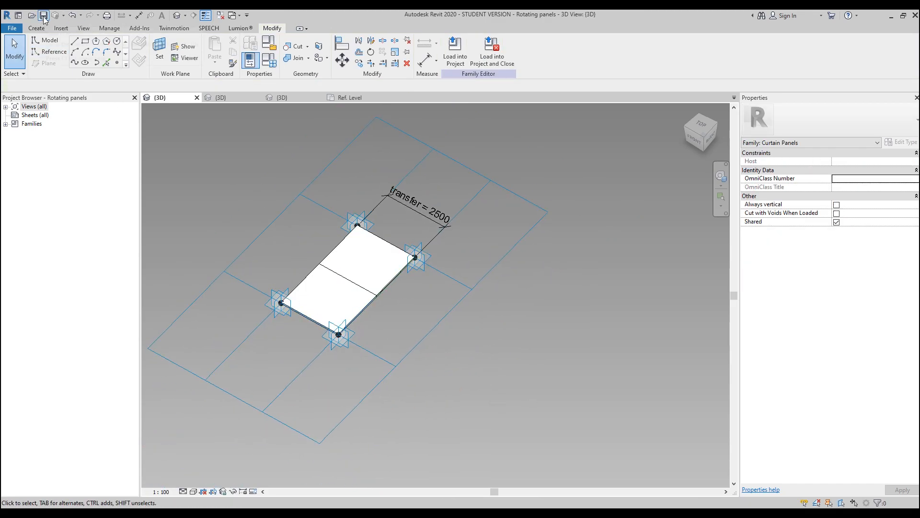
{"action": "left_click", "coordinate": [232, 102]}
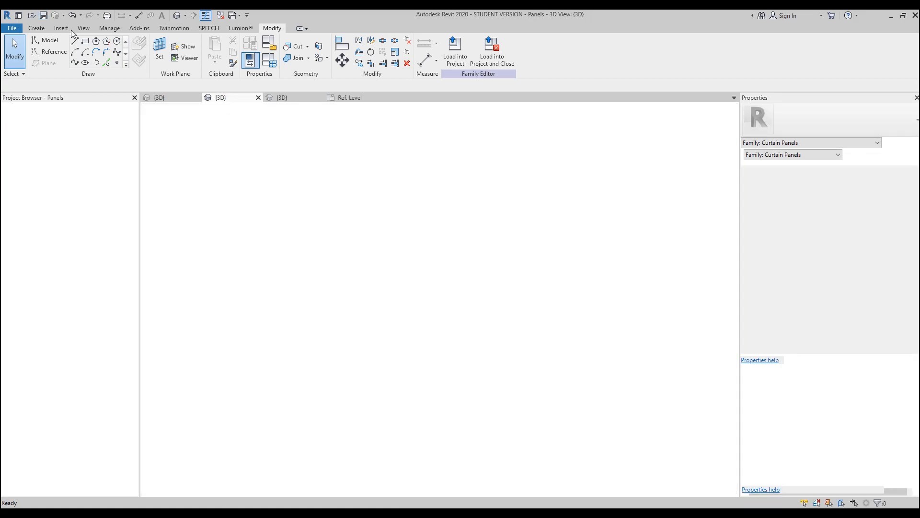
{"action": "left_click", "coordinate": [291, 97]}
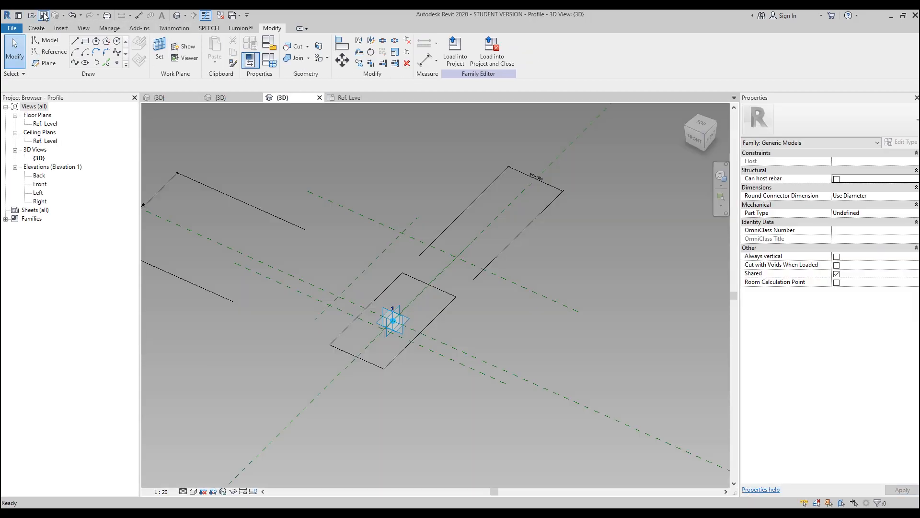
{"action": "left_click", "coordinate": [44, 15]}
{"action": "left_click", "coordinate": [368, 99]}
{"action": "left_click", "coordinate": [386, 98]}
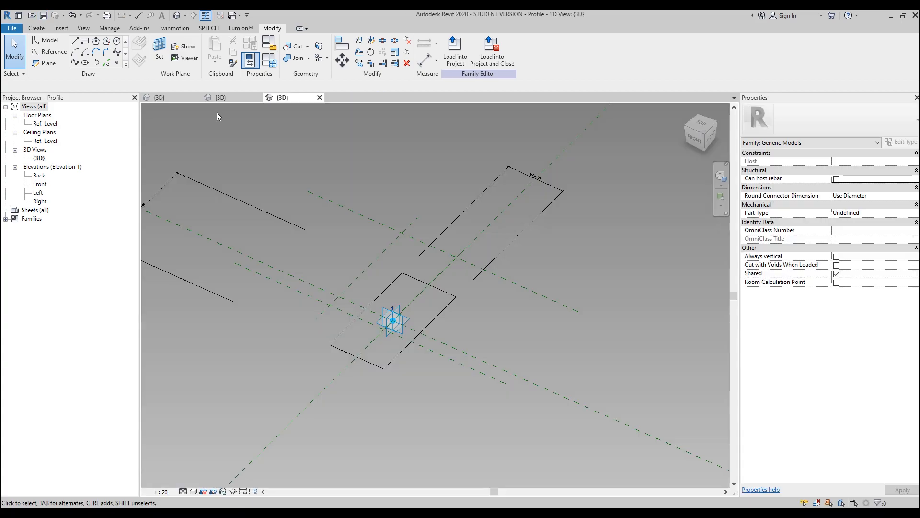
{"action": "left_click", "coordinate": [320, 97]}
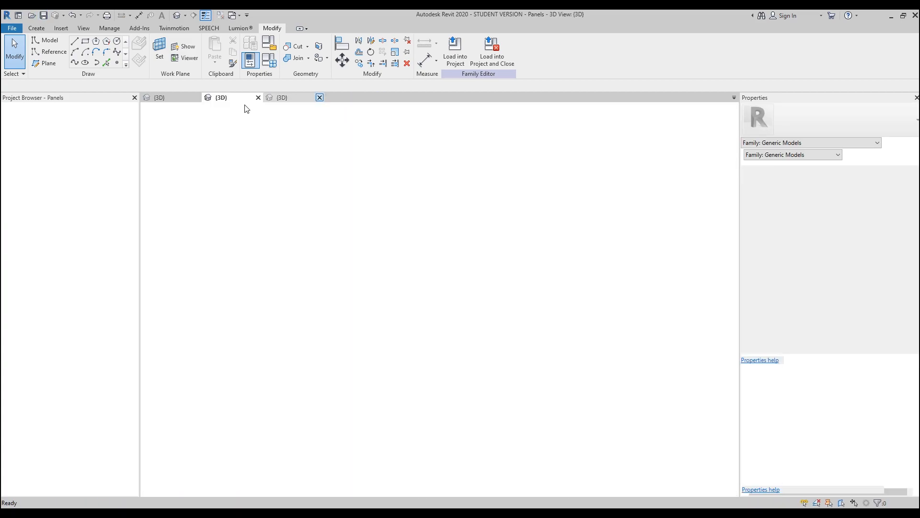
{"action": "left_click", "coordinate": [258, 98]}
Create a new conceptual mass family from the Metric Mass template.
{"action": "middle_click_drag", "start_coordinate": [436, 350], "coordinate": [373, 373]}
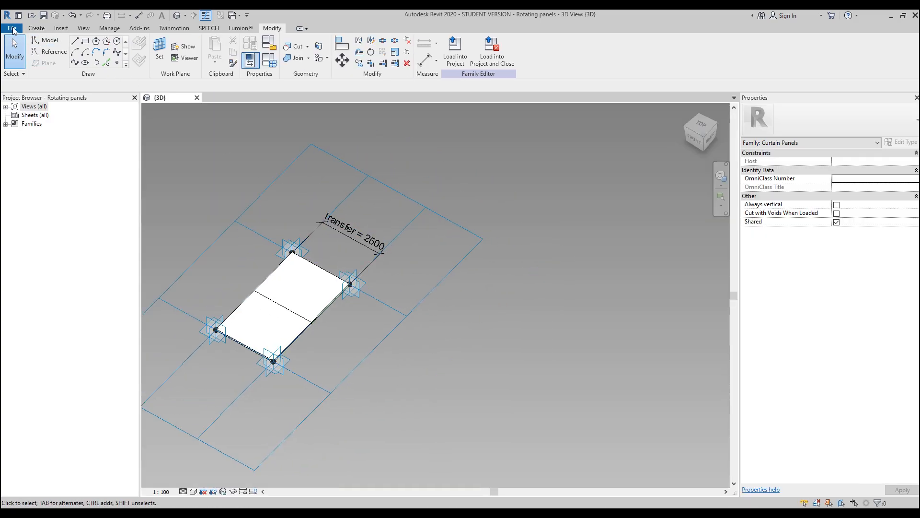
{"action": "left_click", "coordinate": [12, 28]}
{"action": "mouse_move", "coordinate": [43, 65]}
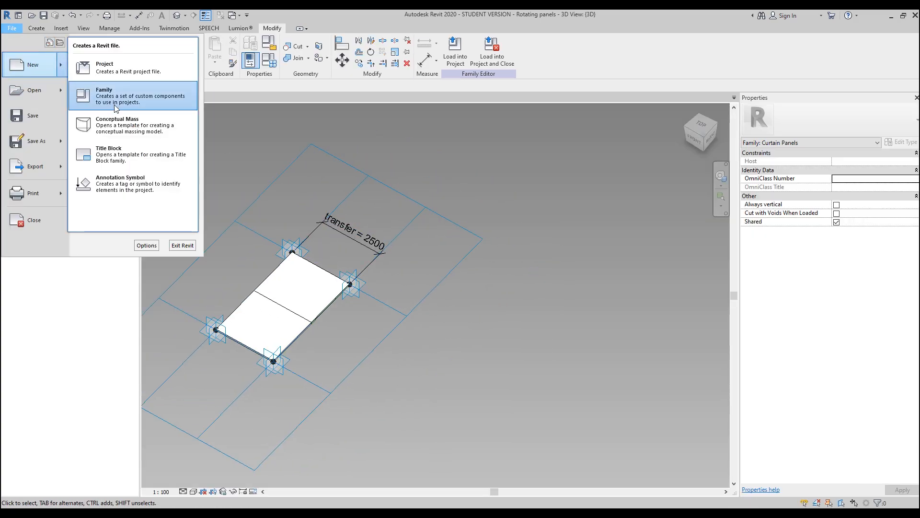
{"action": "left_click", "coordinate": [136, 125]}
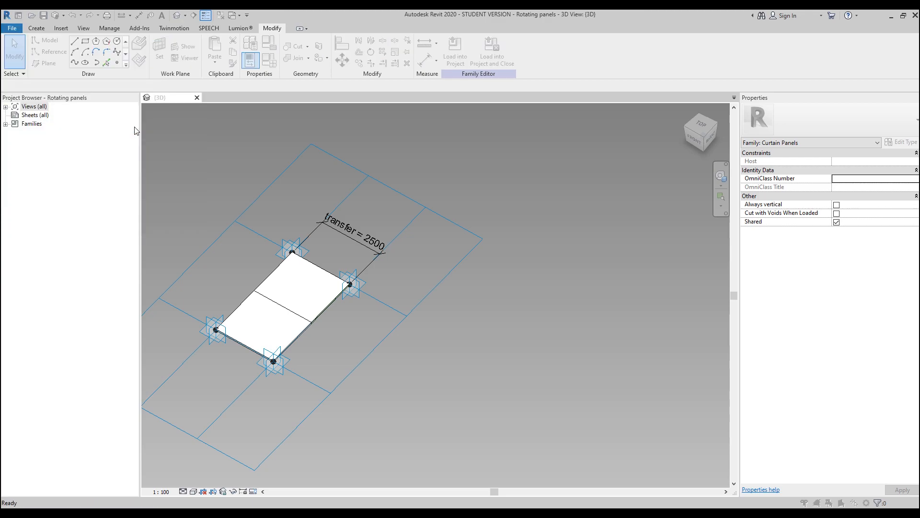
{"action": "left_click", "coordinate": [343, 211]}
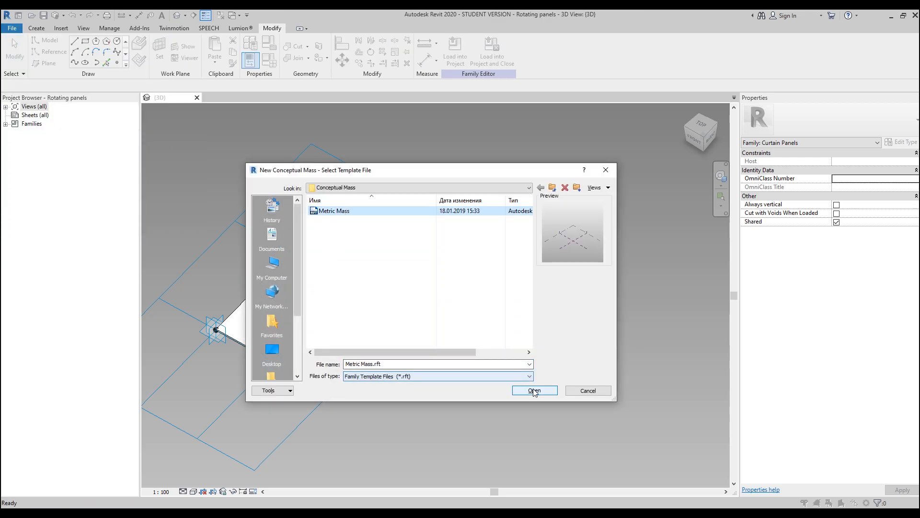
{"action": "left_click", "coordinate": [534, 390]}
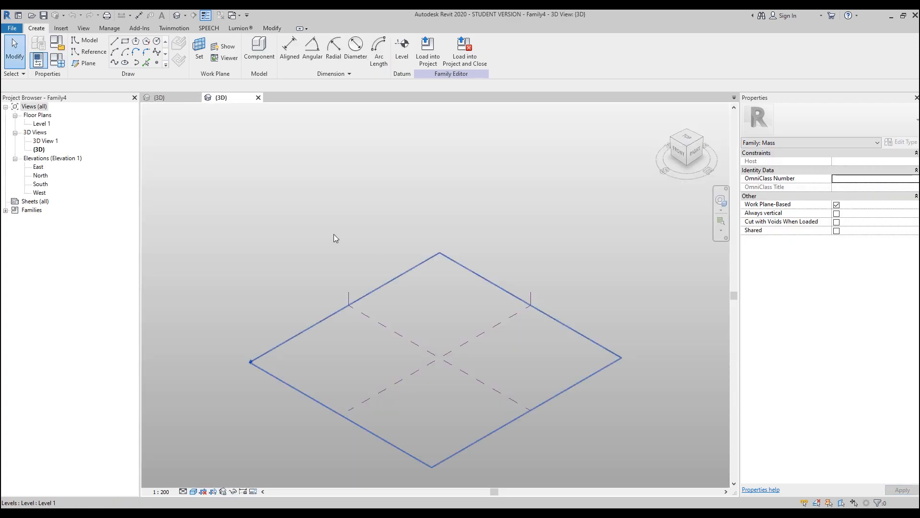
{"action": "left_click", "coordinate": [5, 211]}
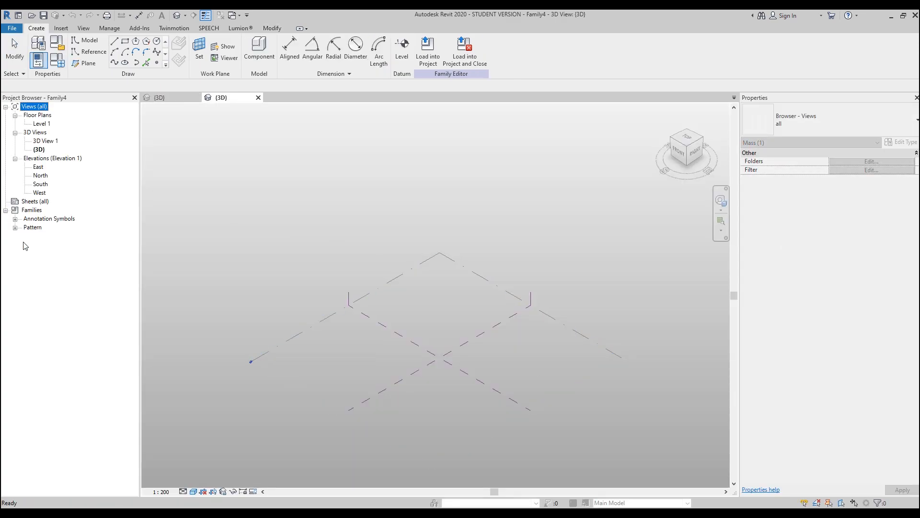
{"action": "left_click", "coordinate": [6, 211]}
Draw a straight model line about 14 m long on Level 1 along the Center (Left/Right) reference plane.
{"action": "scroll", "coordinate": [400, 271], "scroll_direction": "up", "scroll_amount": 3}
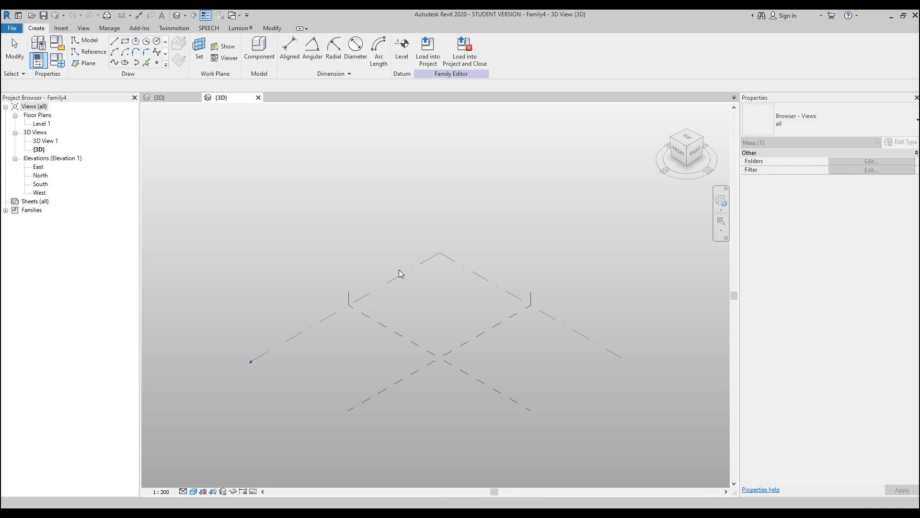
{"action": "middle_click_drag", "start_coordinate": [499, 360], "coordinate": [426, 260]}
{"action": "scroll", "coordinate": [381, 262], "scroll_direction": "up", "scroll_amount": 3}
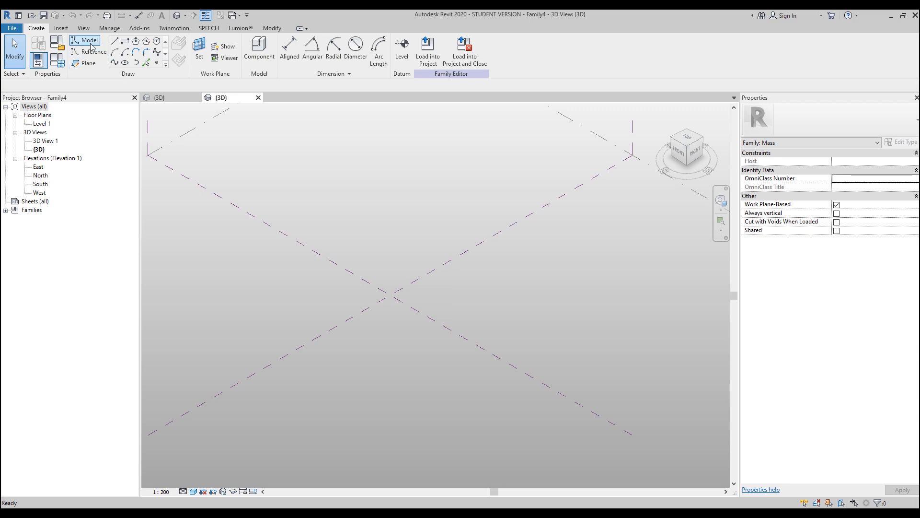
{"action": "left_click", "coordinate": [114, 41]}
{"action": "left_click", "coordinate": [311, 365]}
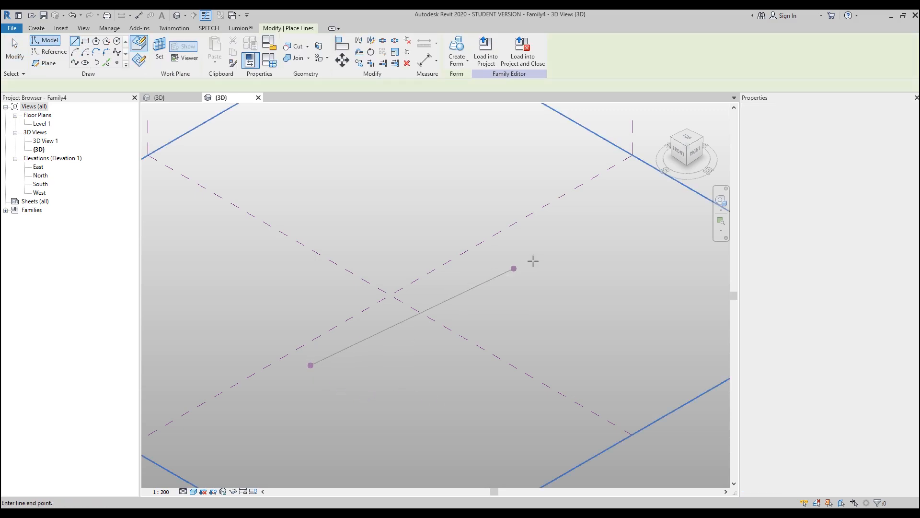
{"action": "key", "text": "Escape"}
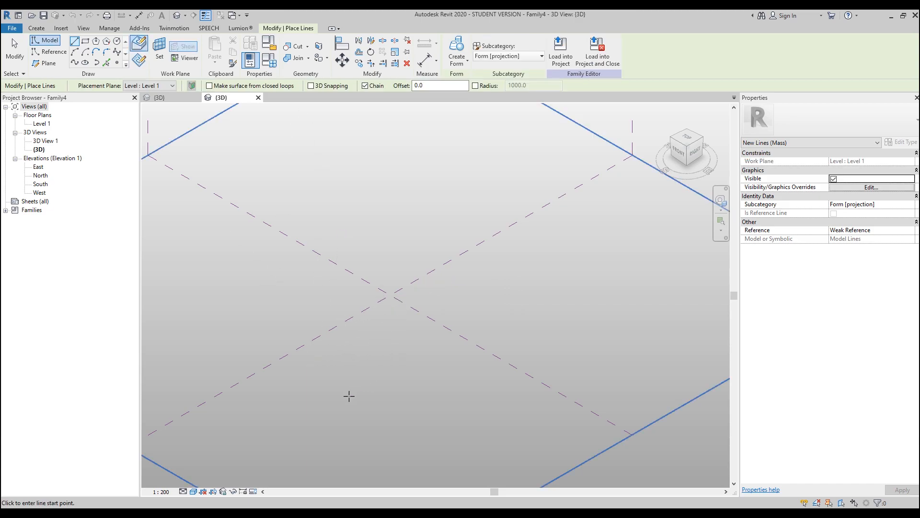
{"action": "left_click", "coordinate": [383, 301]}
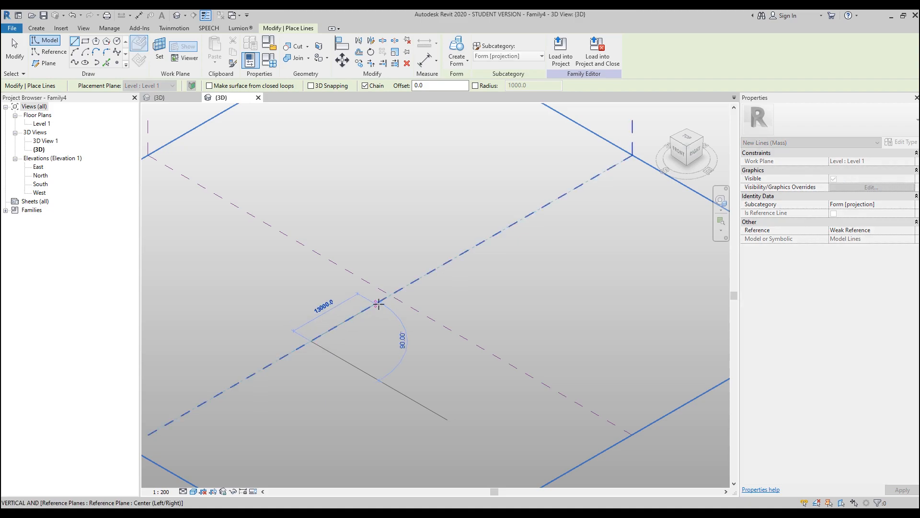
{"action": "scroll", "coordinate": [325, 338], "scroll_direction": "up", "scroll_amount": 2}
{"action": "key", "text": "Escape"}
{"action": "key", "text": "Escape"}
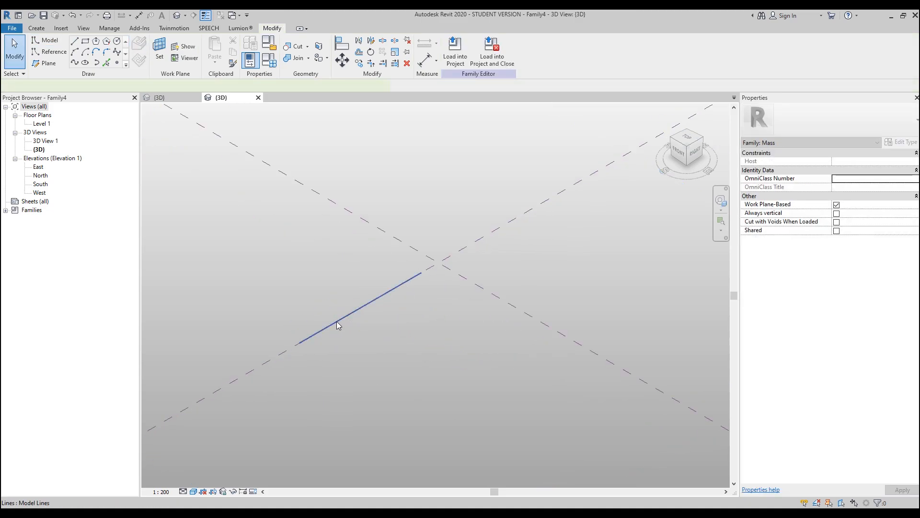
Create a vertical surface form from the model line and raise its top edge to a height of about 15020 mm.
{"action": "left_click", "coordinate": [337, 323]}
{"action": "left_click", "coordinate": [464, 46]}
{"action": "key", "text": "Escape"}
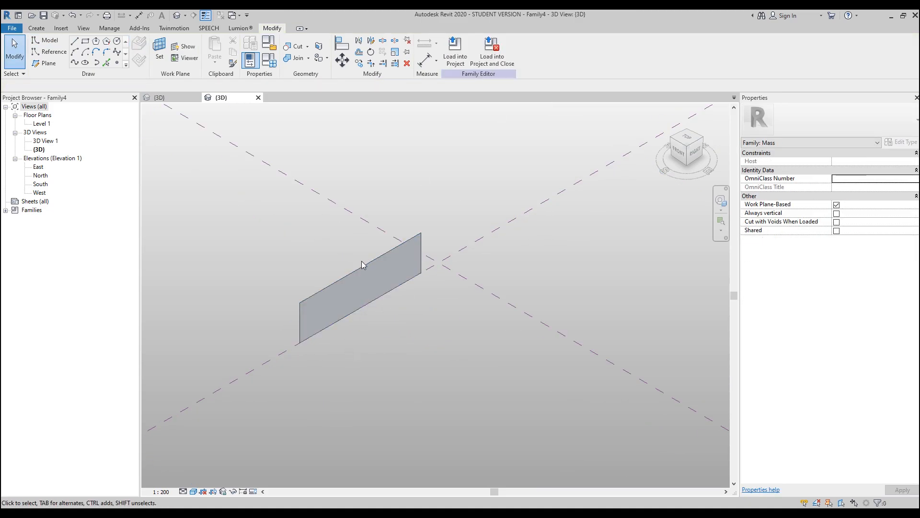
{"action": "left_click", "coordinate": [366, 265]}
{"action": "left_click_drag", "start_coordinate": [362, 251], "coordinate": [337, 141]}
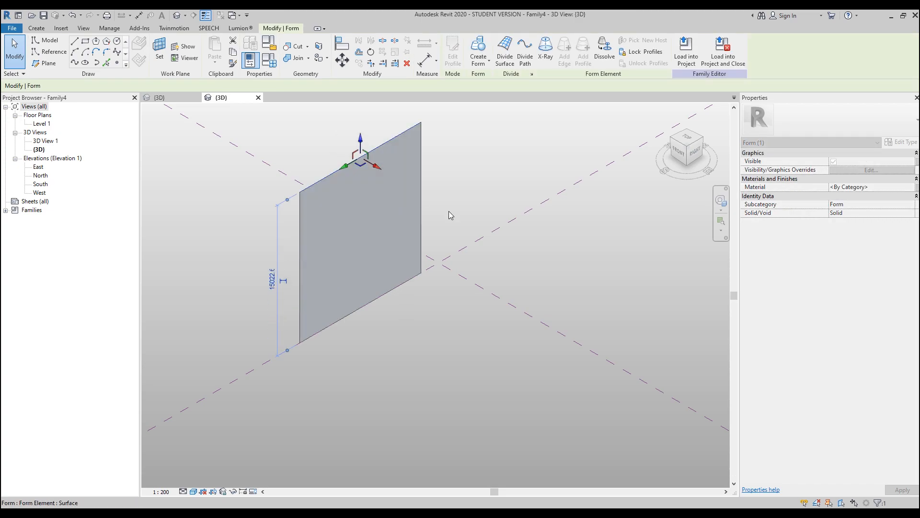
{"action": "left_click", "coordinate": [450, 217]}
Divide the vertical surface of the form into a U and V grid.
{"action": "middle_click_drag", "start_coordinate": [431, 249], "coordinate": [388, 226], "text": "shift"}
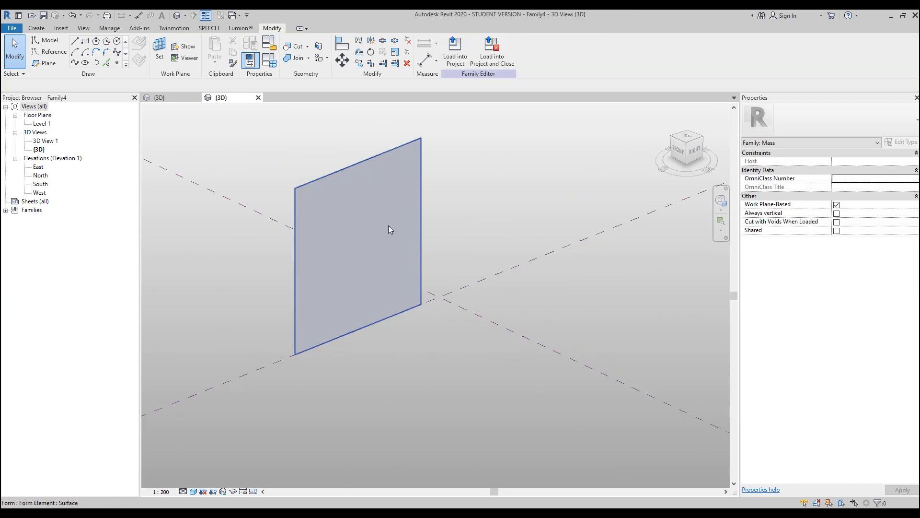
{"action": "left_click", "coordinate": [405, 203]}
{"action": "left_click", "coordinate": [506, 45]}
{"action": "middle_click_drag", "start_coordinate": [541, 192], "coordinate": [532, 155], "text": "shift"}
{"action": "scroll", "coordinate": [488, 159], "scroll_direction": "up", "scroll_amount": 3}
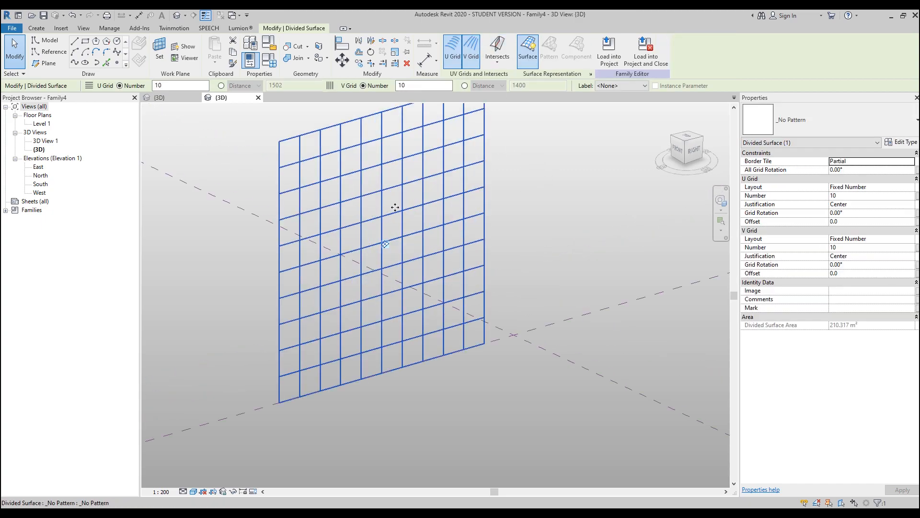
Change the layout of both the U grid and the V grid to Fixed Distance.
{"action": "left_click", "coordinate": [907, 187]}
{"action": "left_click", "coordinate": [910, 187]}
{"action": "left_click", "coordinate": [853, 205]}
{"action": "left_click", "coordinate": [910, 239]}
{"action": "left_click", "coordinate": [910, 239]}
{"action": "left_click", "coordinate": [864, 256]}
Set the U grid distance to 4500 mm and the V grid distance to 1500 mm.
{"action": "left_click", "coordinate": [866, 195]}
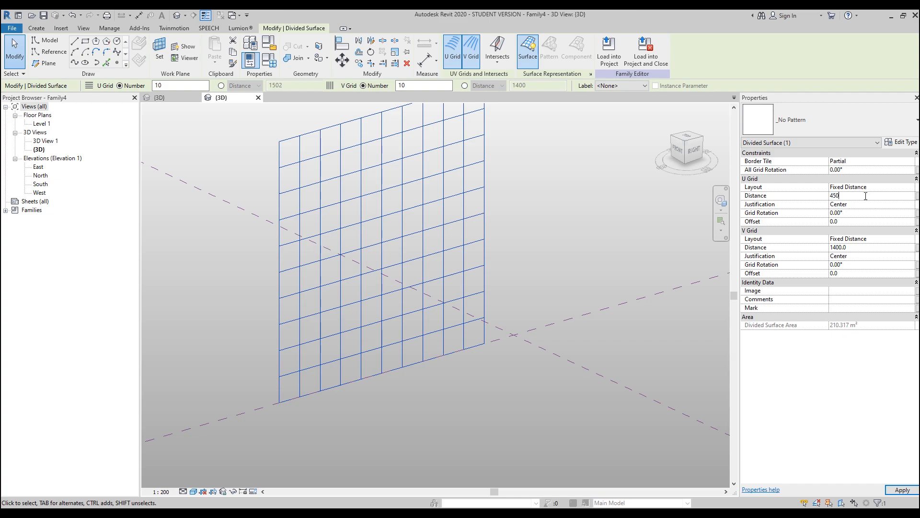
{"action": "key", "text": "Return"}
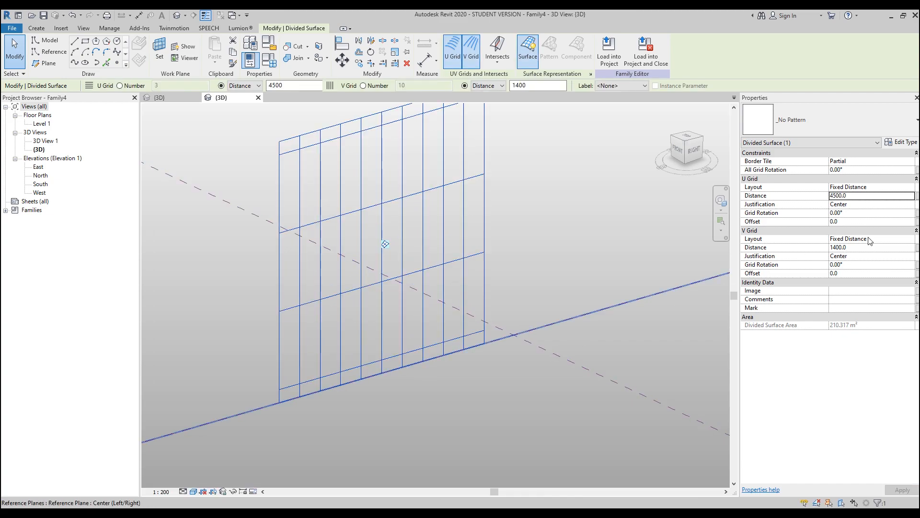
{"action": "left_click", "coordinate": [865, 249]}
{"action": "type", "text": "15"}
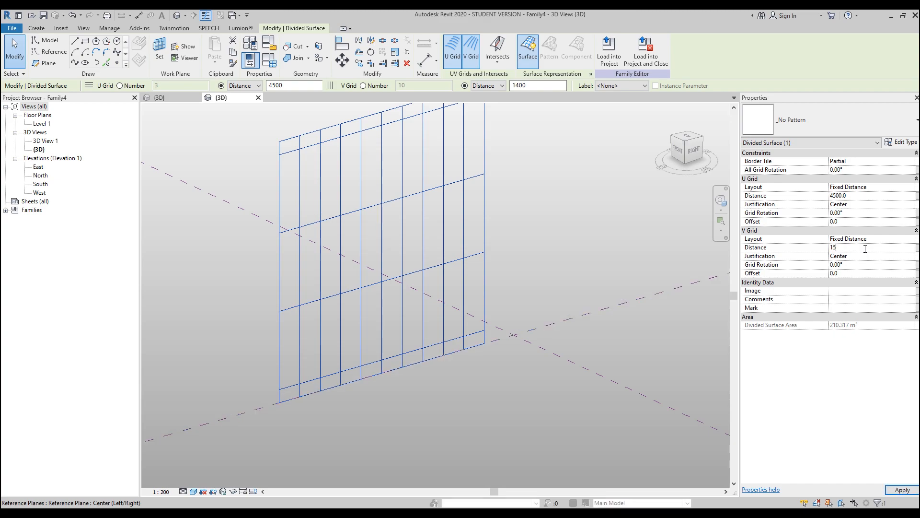
{"action": "type", "text": "00"}
{"action": "key", "text": "Return"}
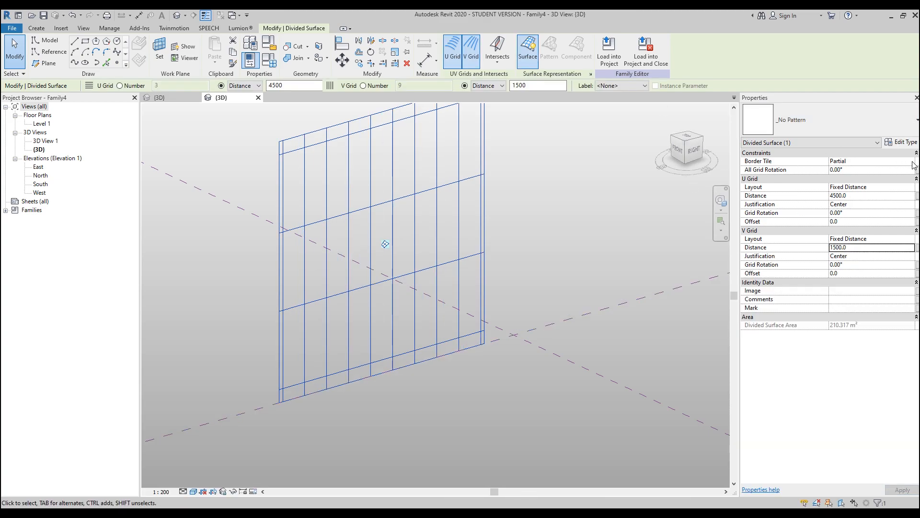
Set the divided surface's border tile to Empty.
{"action": "left_click", "coordinate": [912, 165]}
{"action": "left_click", "coordinate": [845, 184]}
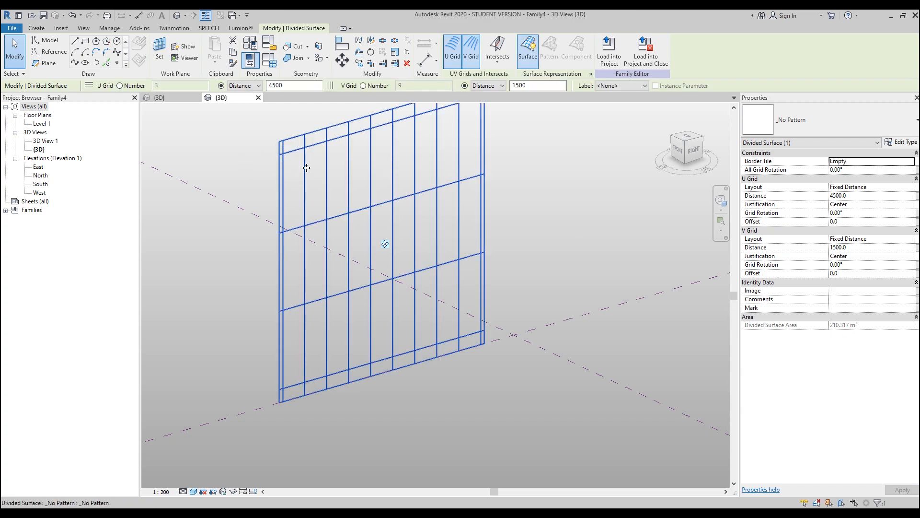
{"action": "middle_click_drag", "start_coordinate": [573, 259], "coordinate": [580, 242], "text": "shift"}
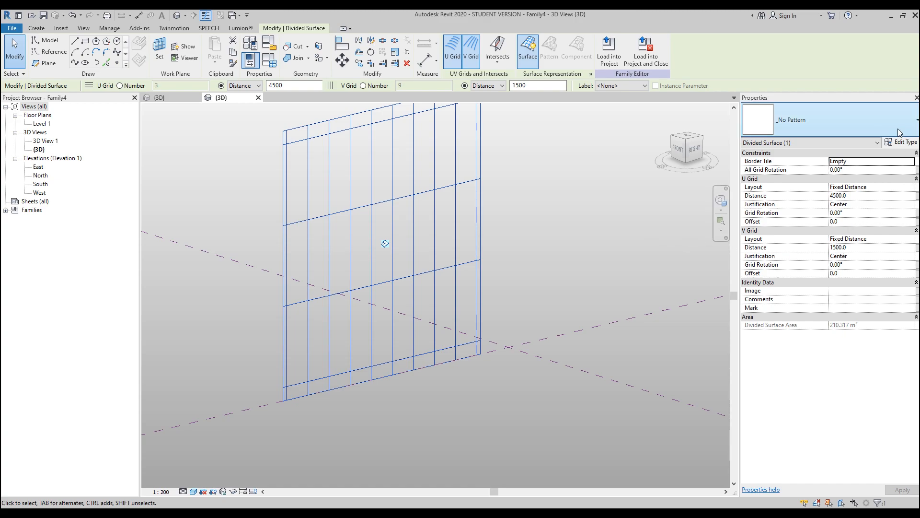
{"action": "left_click", "coordinate": [862, 119]}
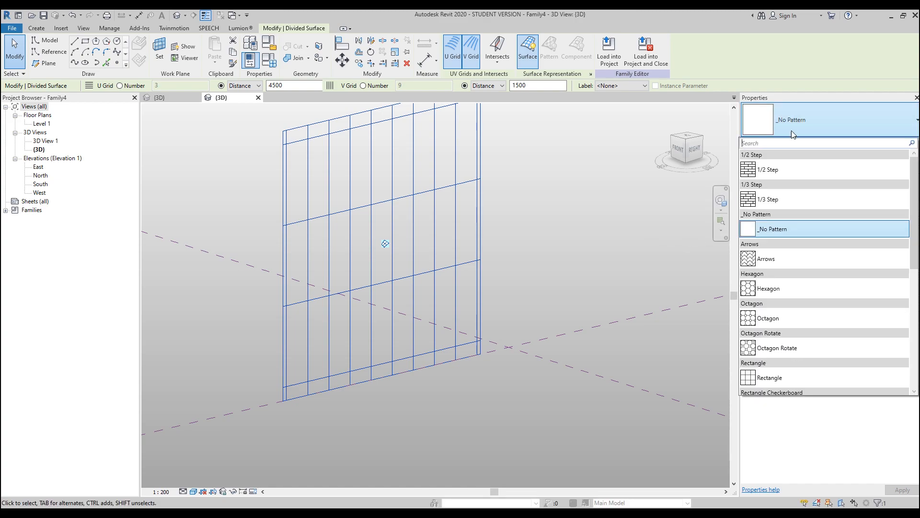
{"action": "scroll", "coordinate": [853, 326], "scroll_direction": "down", "scroll_amount": 6}
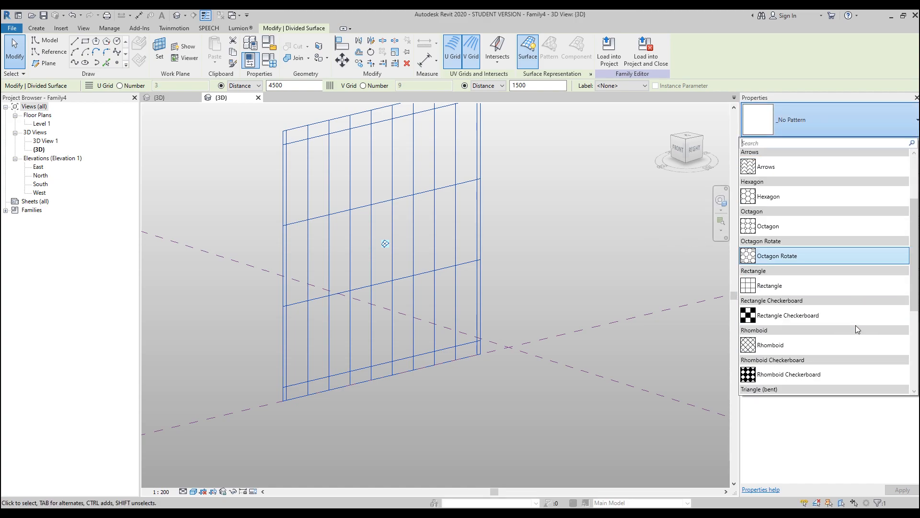
{"action": "left_click", "coordinate": [577, 254]}
Load the Rotating panels curtain panel family into the mass family that holds the divided surface.
{"action": "left_click", "coordinate": [167, 98]}
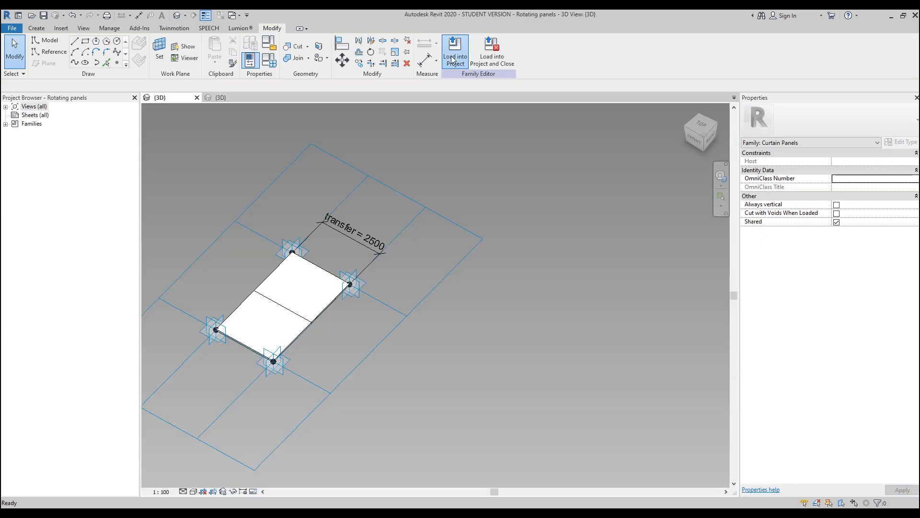
{"action": "key", "text": "ctrl+Tab"}
{"action": "left_click", "coordinate": [307, 220]}
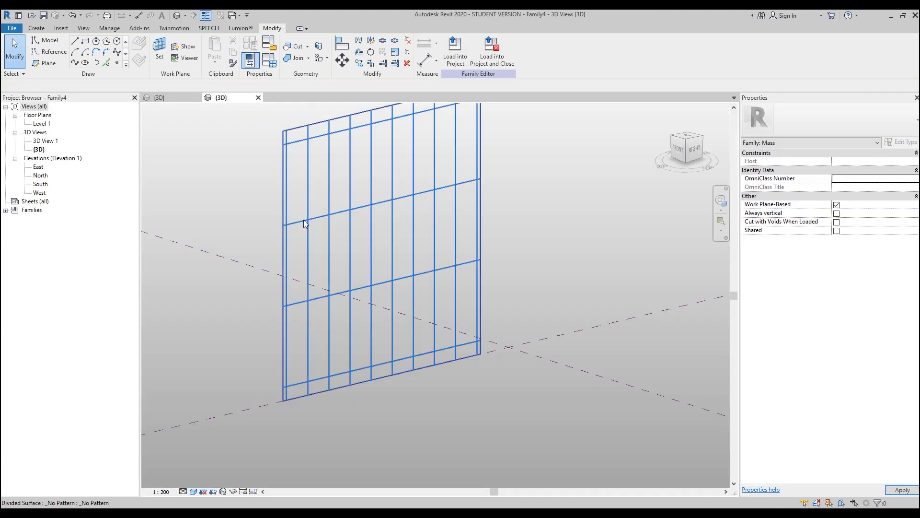
Try applying the Rotating panels component to the divided surface and check the panelled surface from several angles.
{"action": "left_click", "coordinate": [383, 222]}
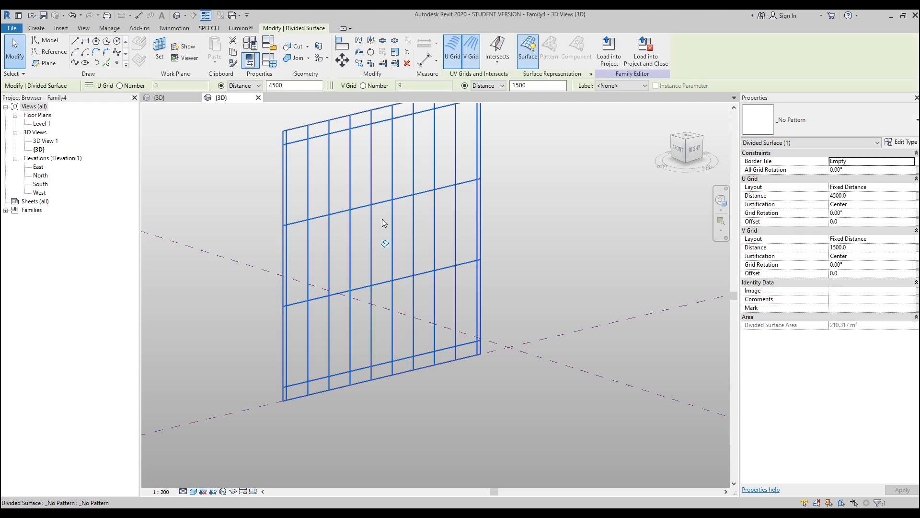
{"action": "left_click", "coordinate": [818, 126]}
{"action": "scroll", "coordinate": [805, 259], "scroll_direction": "down", "scroll_amount": 1}
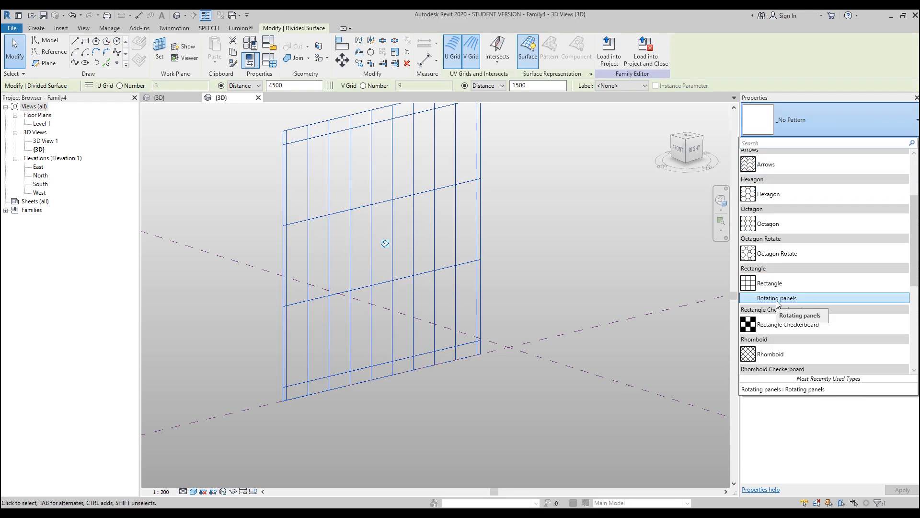
{"action": "left_click", "coordinate": [777, 298]}
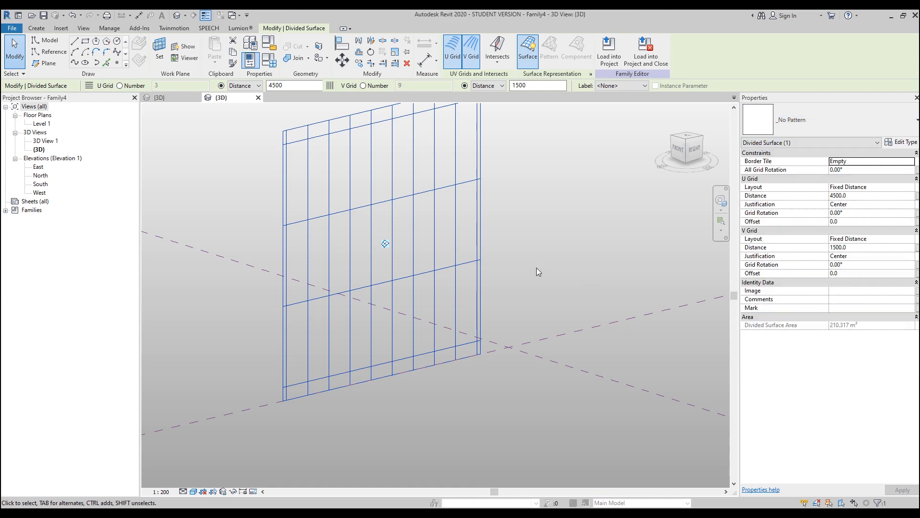
{"action": "left_click", "coordinate": [573, 290]}
{"action": "middle_click_drag", "start_coordinate": [577, 263], "coordinate": [378, 265], "text": "shift"}
{"action": "middle_click_drag", "start_coordinate": [428, 305], "coordinate": [602, 290], "text": "shift"}
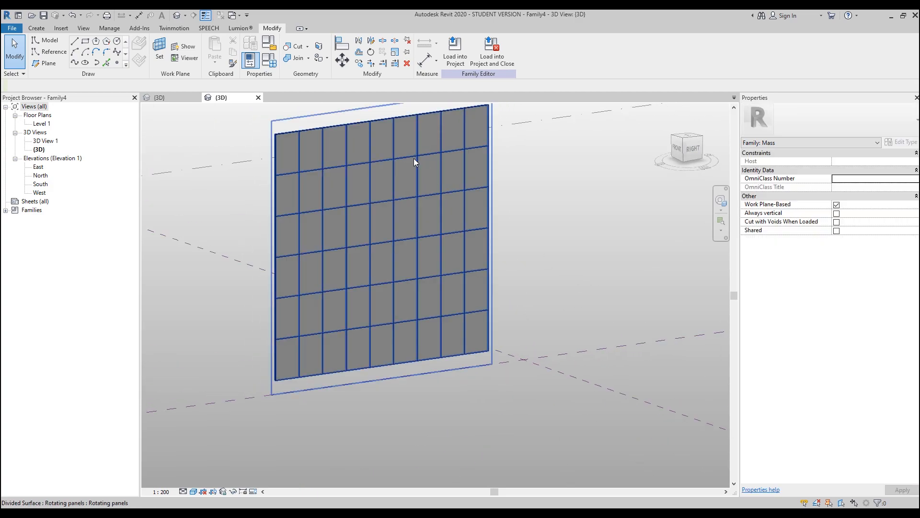
{"action": "left_click", "coordinate": [414, 159]}
{"action": "left_click", "coordinate": [544, 262]}
{"action": "mouse_move", "coordinate": [545, 262]}
{"action": "middle_mouse_down", "text": "shift"}
{"action": "mouse_move", "coordinate": [577, 267]}
{"action": "mouse_move", "coordinate": [538, 271]}
{"action": "middle_mouse_up", "text": "shift"}
Return to the Rotating panels family and load it into the mass family again.
{"action": "left_click", "coordinate": [385, 210]}
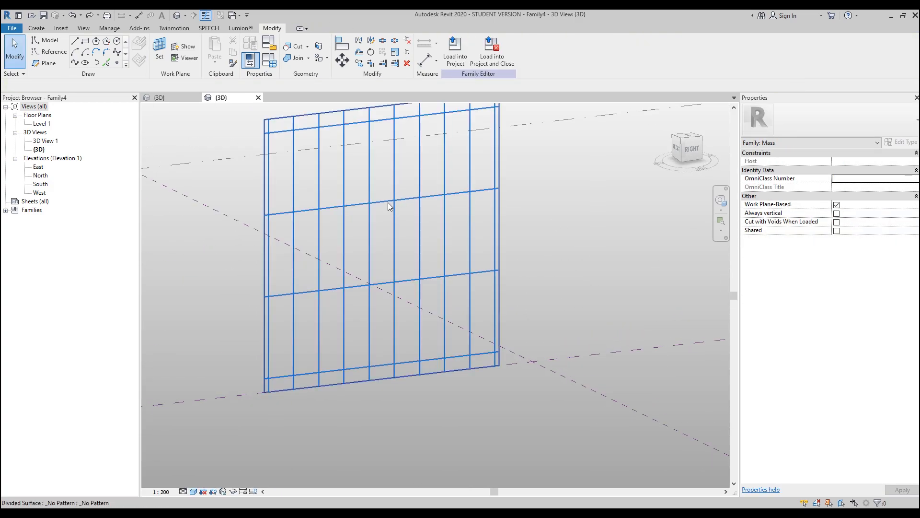
{"action": "left_click", "coordinate": [160, 97]}
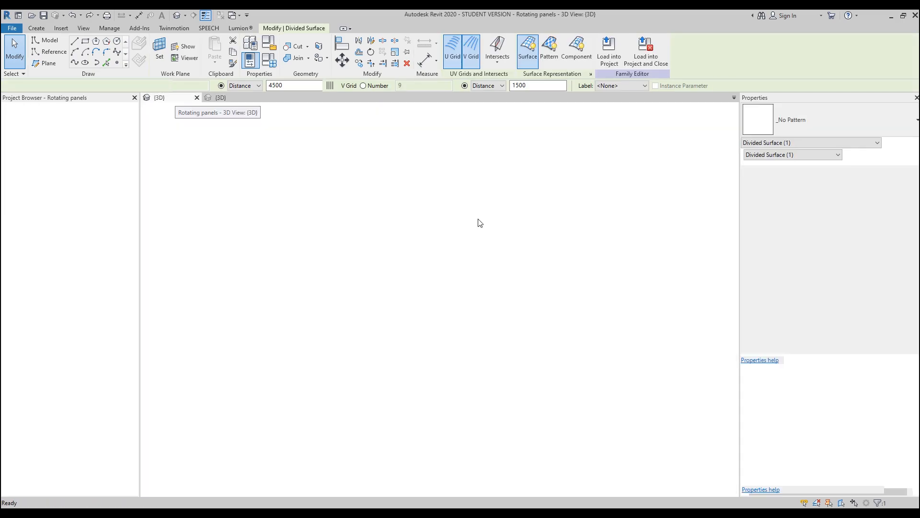
{"action": "left_click", "coordinate": [456, 51]}
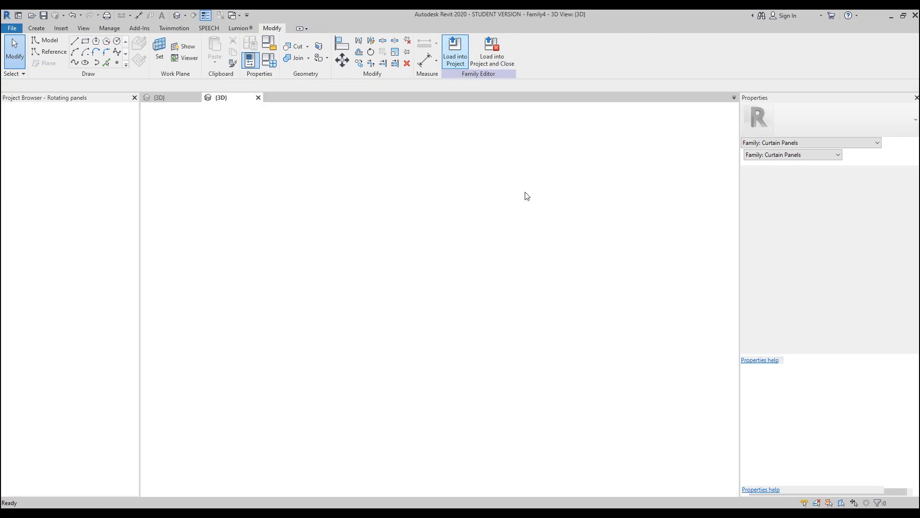
Give the divided surface the Rectangle pattern and apply the Rotating panels component to it.
{"action": "left_click", "coordinate": [410, 220]}
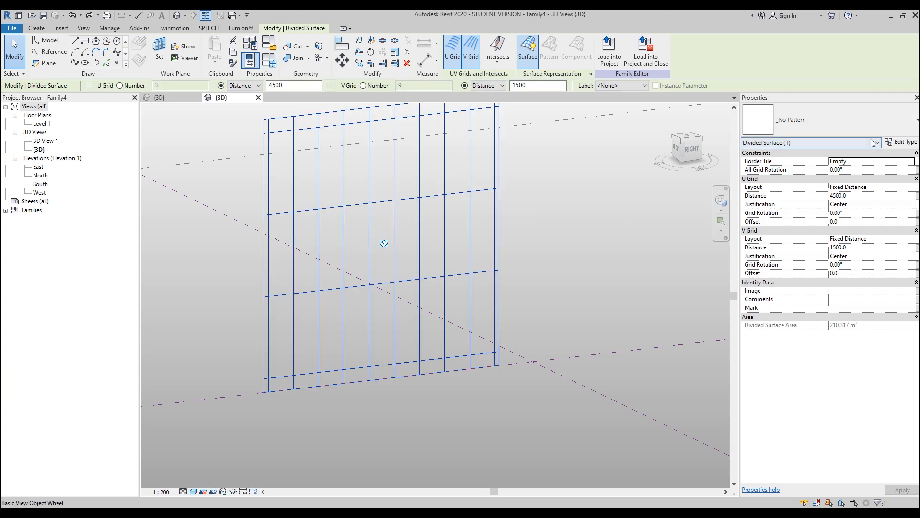
{"action": "left_click", "coordinate": [815, 120]}
{"action": "left_click", "coordinate": [766, 305]}
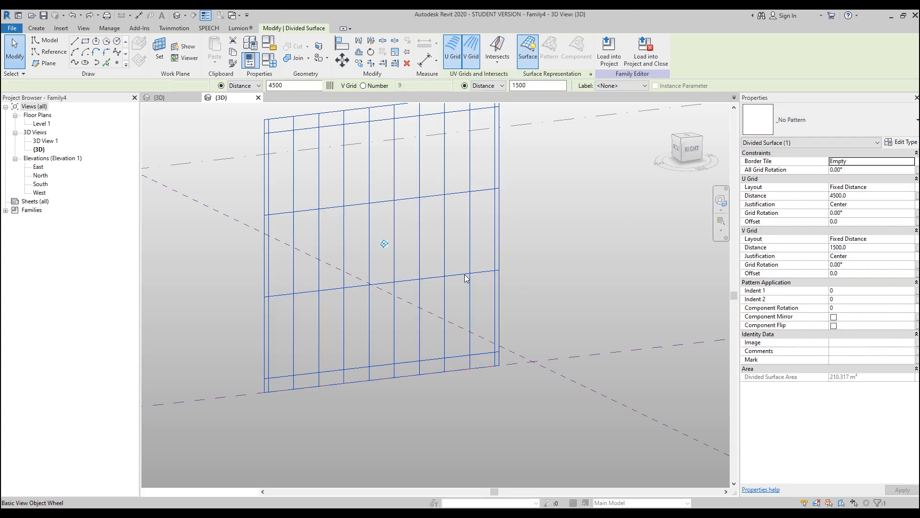
{"action": "left_click", "coordinate": [850, 117]}
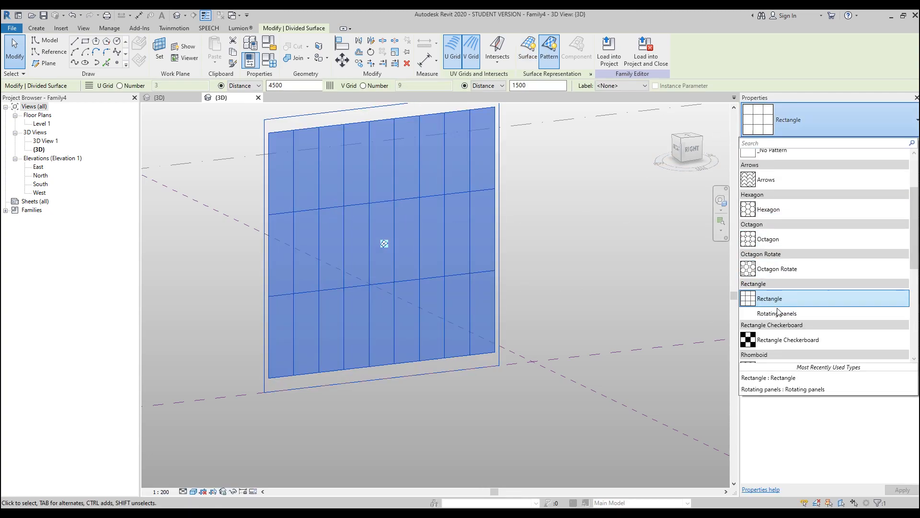
{"action": "left_click", "coordinate": [782, 314]}
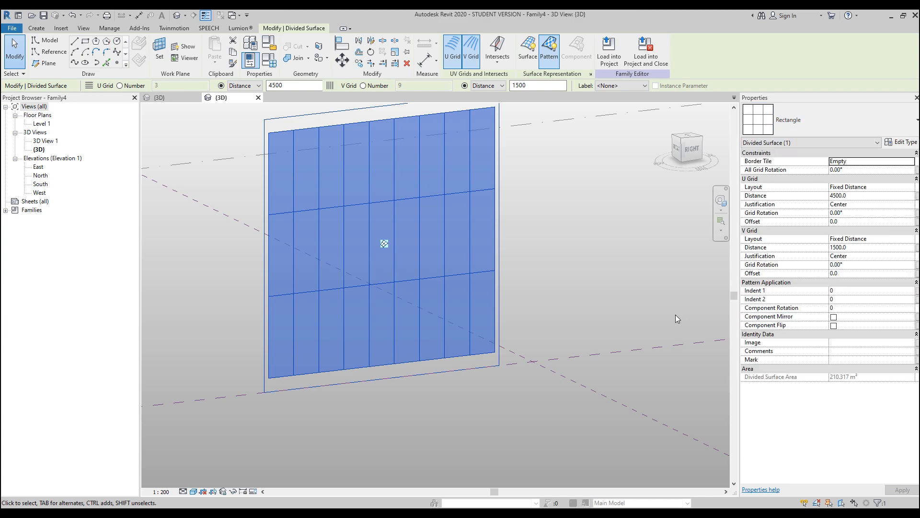
{"action": "left_click", "coordinate": [583, 267]}
{"action": "middle_click_drag", "start_coordinate": [669, 257], "coordinate": [397, 309], "text": "shift"}
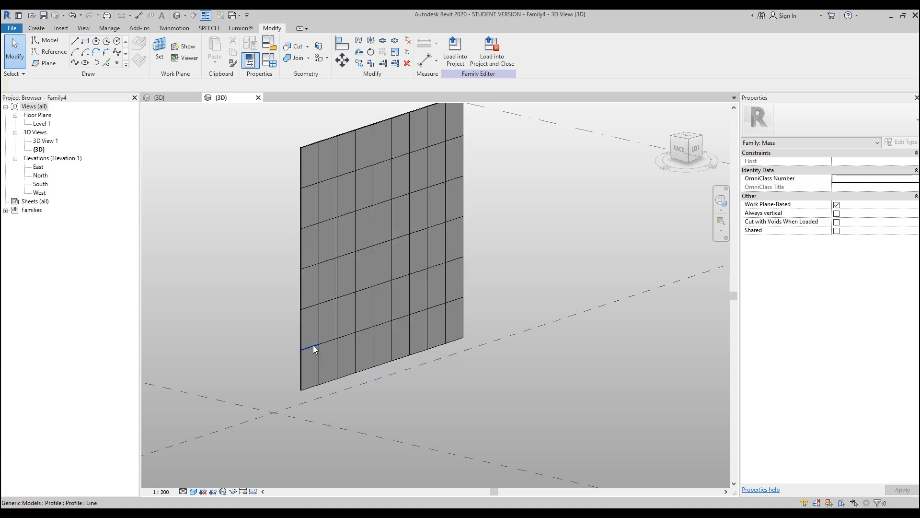
Select the panel at a lower corner of the surface and examine its angle and dimensions, viewing the panelled surface from both sides.
{"action": "left_click", "coordinate": [309, 333]}
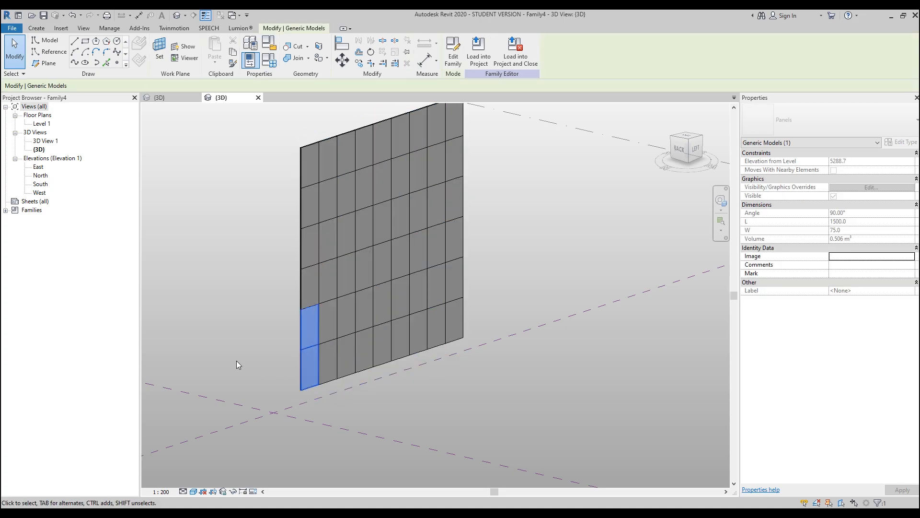
{"action": "middle_click_drag", "start_coordinate": [238, 361], "coordinate": [530, 362], "text": "shift"}
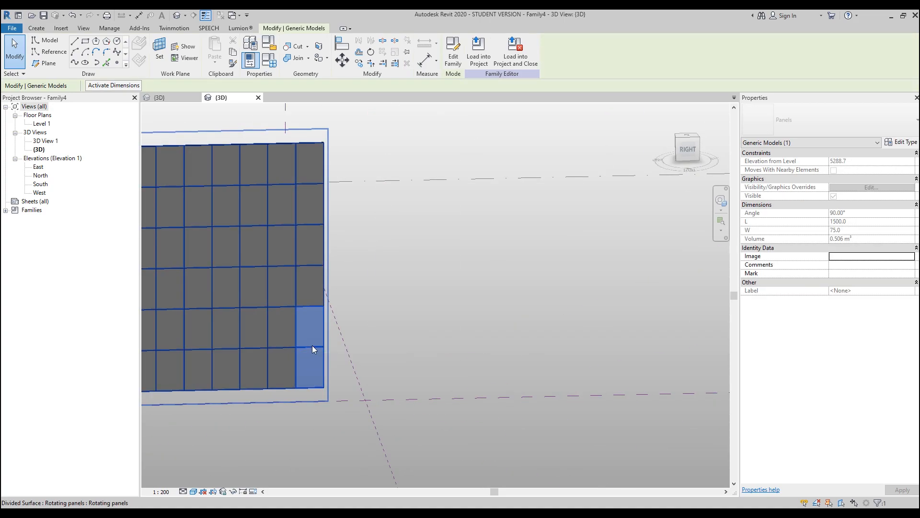
{"action": "middle_click_drag", "start_coordinate": [313, 345], "coordinate": [528, 307], "text": "shift"}
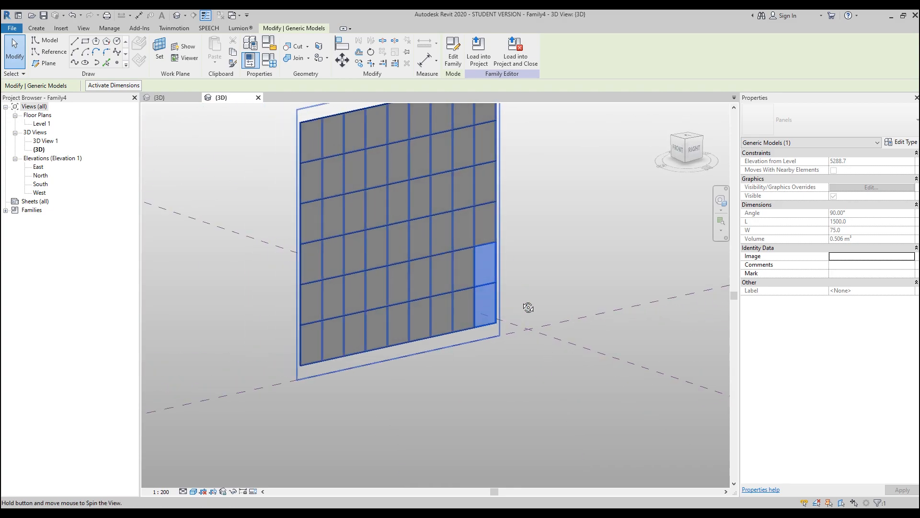
{"action": "left_click", "coordinate": [547, 260]}
{"action": "middle_click_drag", "start_coordinate": [547, 261], "coordinate": [519, 311]}
{"action": "mouse_move", "coordinate": [519, 311]}
{"action": "middle_mouse_down", "text": "shift"}
{"action": "mouse_move", "coordinate": [519, 302]}
{"action": "mouse_move", "coordinate": [513, 322]}
{"action": "middle_mouse_up", "text": "shift"}
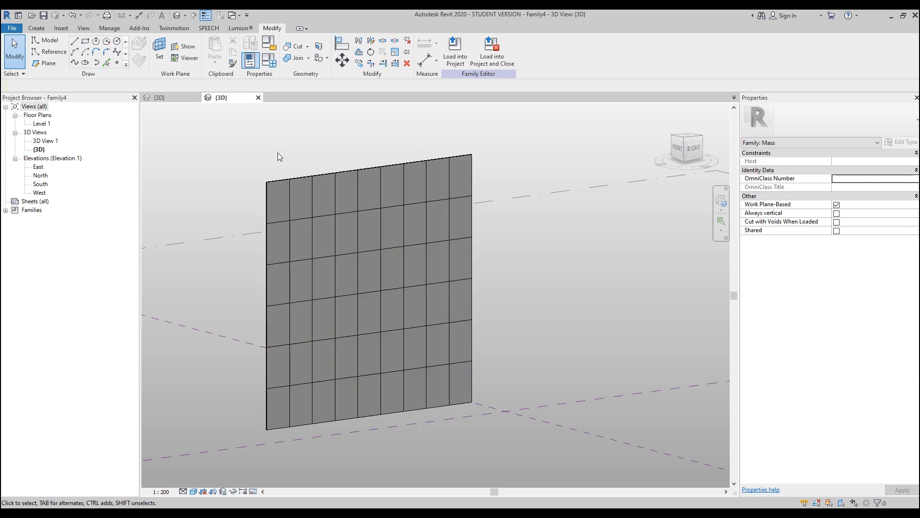
Launch Dynamo, create a new graph, and move its window aside so the mass stays in view.
{"action": "left_click", "coordinate": [109, 27]}
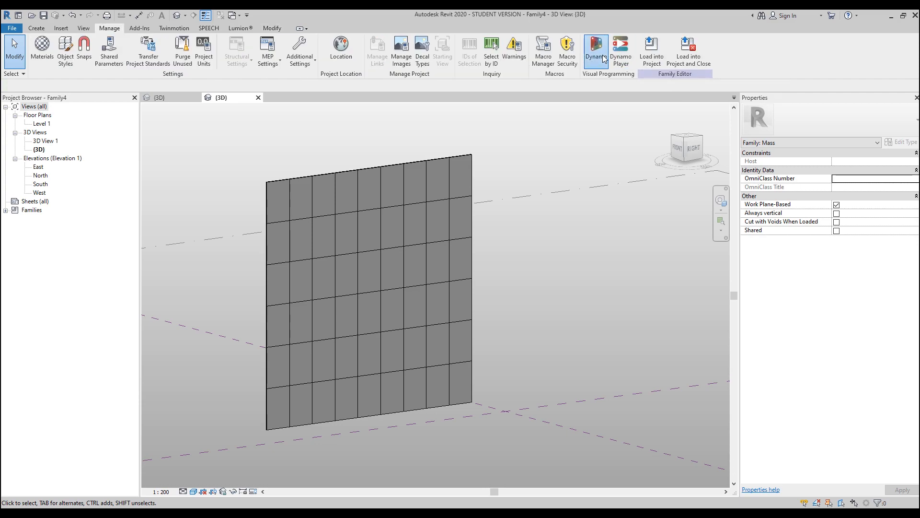
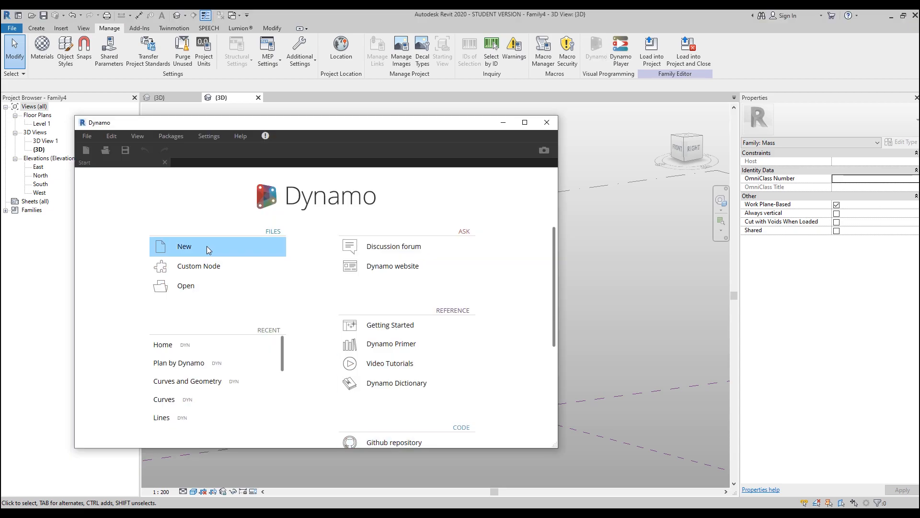
{"action": "left_click", "coordinate": [208, 249]}
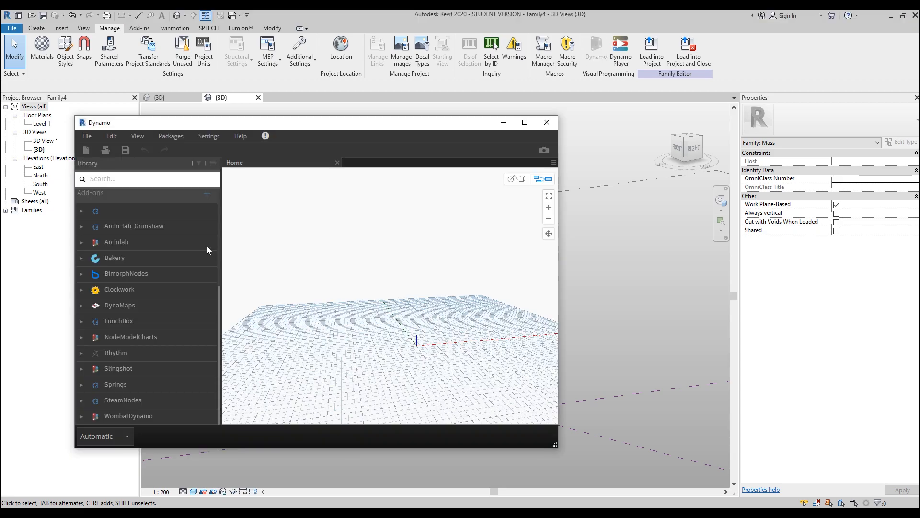
{"action": "left_click_drag", "start_coordinate": [287, 123], "coordinate": [657, 107]}
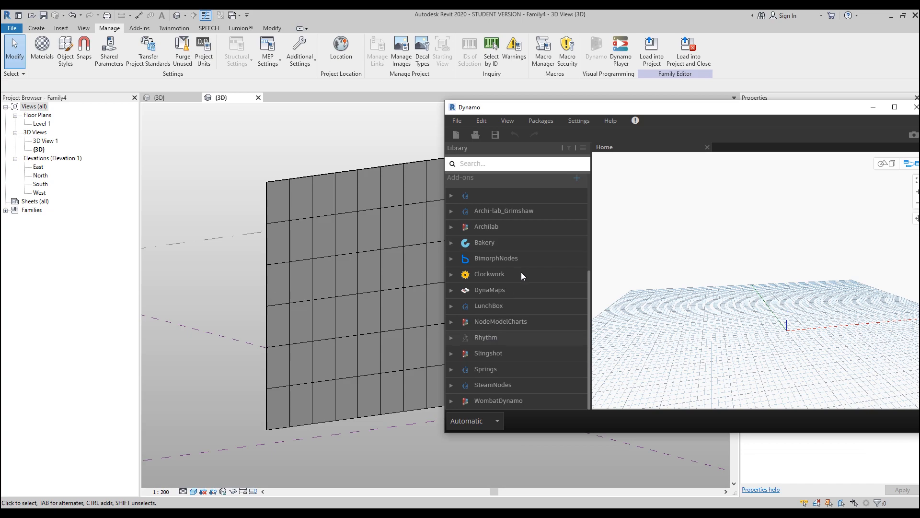
Search the node library for "catego" and add a Categories node to the graph.
{"action": "scroll", "coordinate": [519, 284], "scroll_direction": "up", "scroll_amount": 3}
{"action": "left_click", "coordinate": [496, 165]}
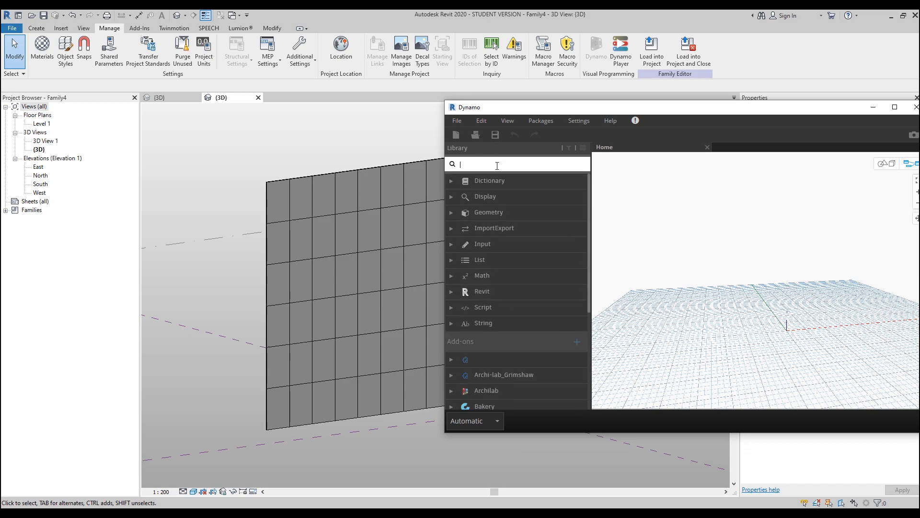
{"action": "type", "text": "cate"}
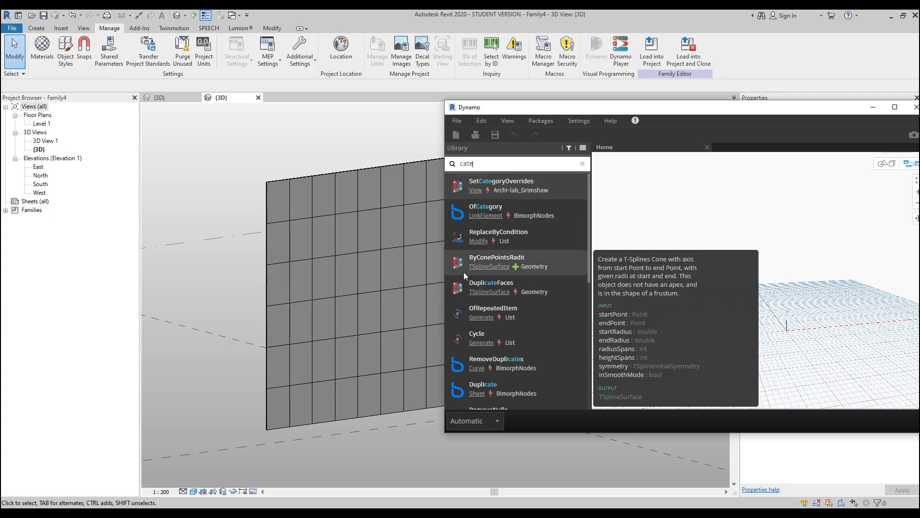
{"action": "type", "text": "go"}
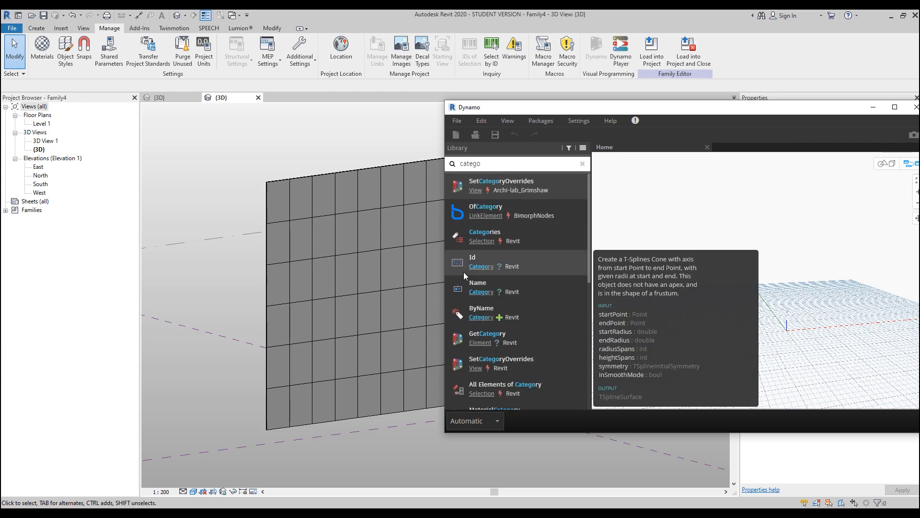
{"action": "left_click", "coordinate": [484, 236]}
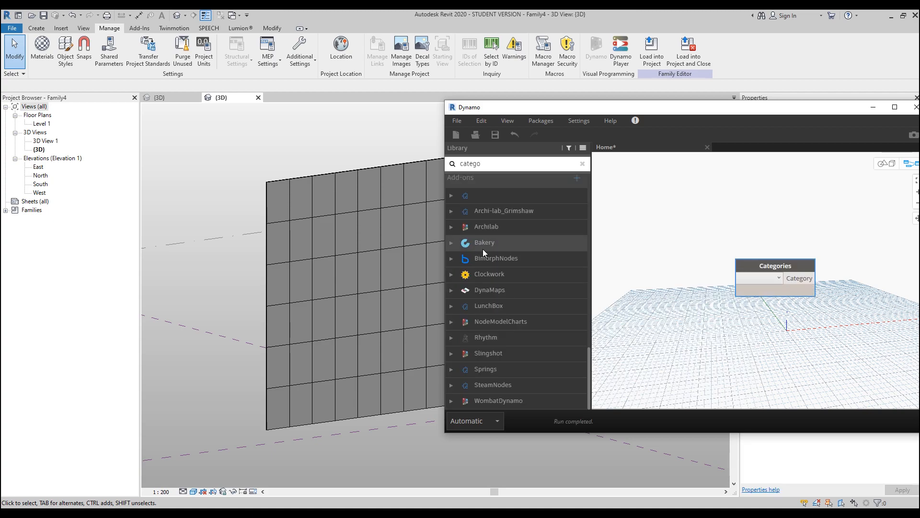
Add the All Elements of Category selection node and arrange it apart from the Categories node, to its right.
{"action": "scroll", "coordinate": [533, 309], "scroll_direction": "up", "scroll_amount": 10}
{"action": "scroll", "coordinate": [533, 309], "scroll_direction": "up", "scroll_amount": 3}
{"action": "scroll", "coordinate": [537, 280], "scroll_direction": "down", "scroll_amount": 4}
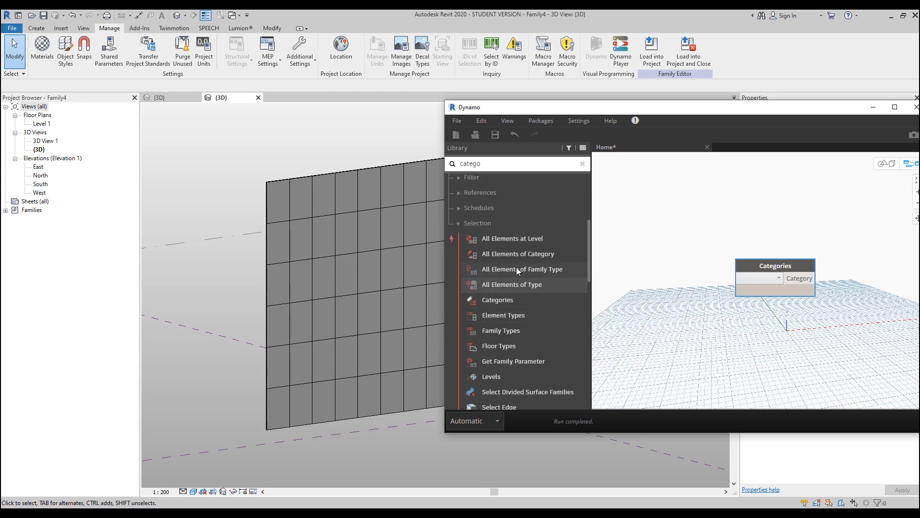
{"action": "left_click", "coordinate": [530, 255]}
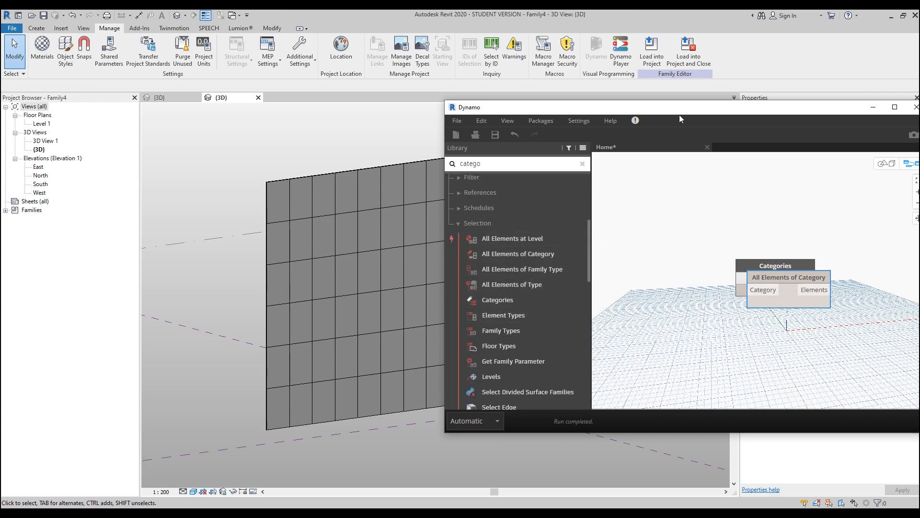
{"action": "left_click_drag", "start_coordinate": [506, 114], "coordinate": [148, 119]}
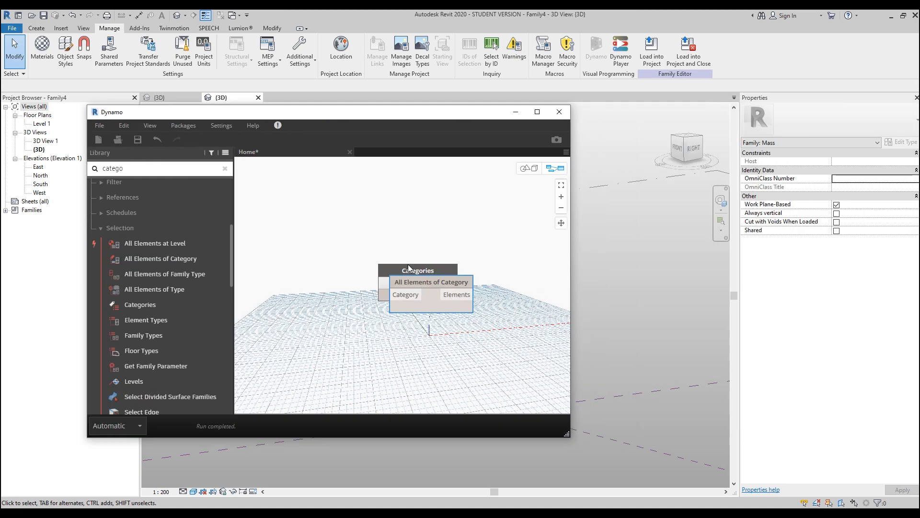
{"action": "left_click_drag", "start_coordinate": [386, 268], "coordinate": [292, 250]}
{"action": "left_click_drag", "start_coordinate": [412, 287], "coordinate": [436, 253]}
{"action": "left_click_drag", "start_coordinate": [307, 250], "coordinate": [295, 230]}
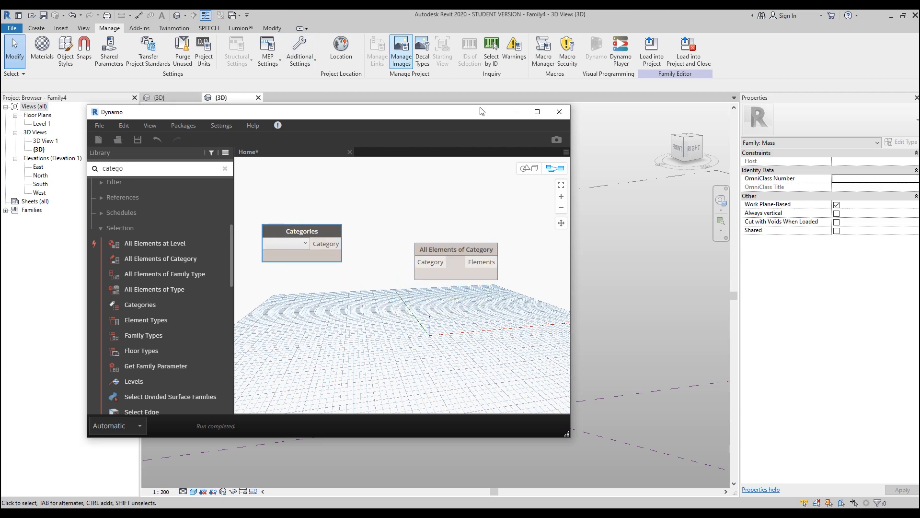
Set the category of the Categories node to Adaptive Points.
{"action": "left_click", "coordinate": [283, 250]}
{"action": "scroll", "coordinate": [327, 344], "scroll_direction": "down", "scroll_amount": 8}
{"action": "scroll", "coordinate": [327, 341], "scroll_direction": "down", "scroll_amount": 7}
{"action": "mouse_move", "coordinate": [415, 273]}
{"action": "left_mouse_down"}
{"action": "mouse_move", "coordinate": [416, 421]}
{"action": "mouse_move", "coordinate": [415, 387]}
{"action": "left_mouse_up"}
{"action": "left_click", "coordinate": [176, 275]}
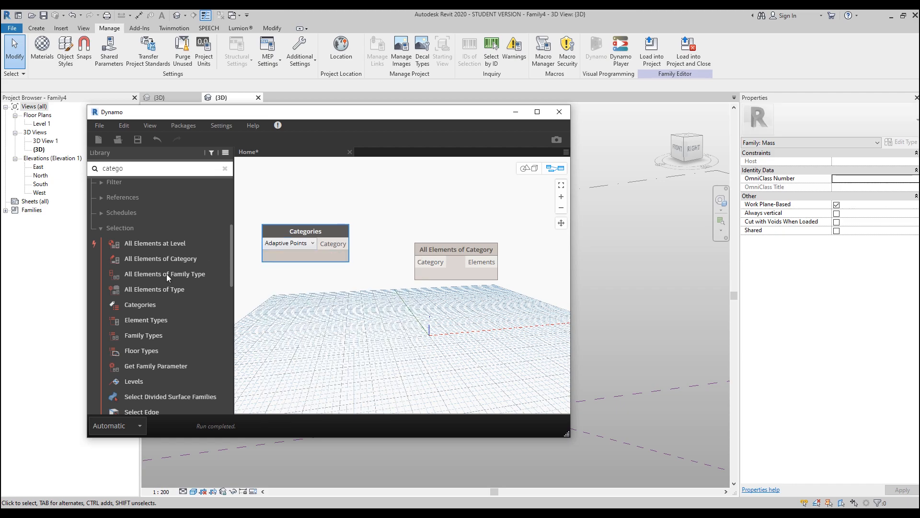
Add a Family Types node set to Panels:Panels and place it below the Categories node.
{"action": "left_click", "coordinate": [156, 339]}
{"action": "left_click", "coordinate": [443, 306]}
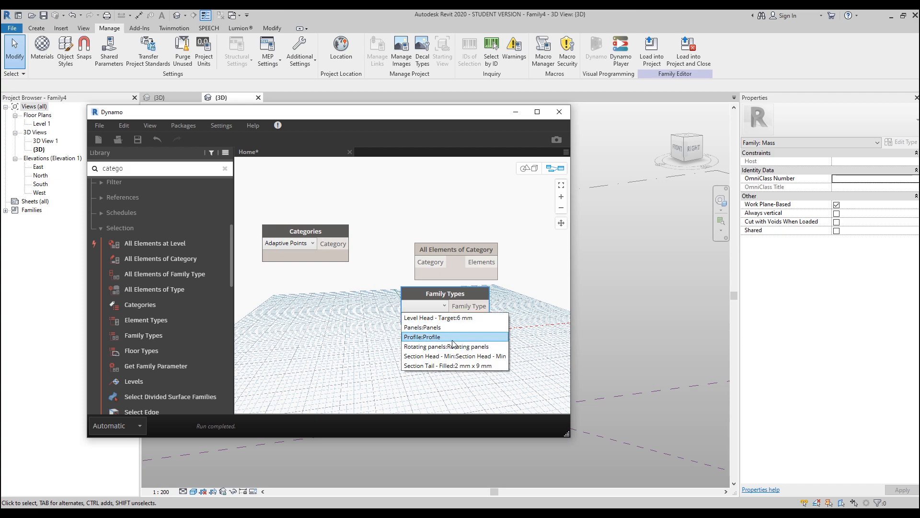
{"action": "left_click", "coordinate": [420, 327]}
{"action": "left_click_drag", "start_coordinate": [467, 296], "coordinate": [321, 299]}
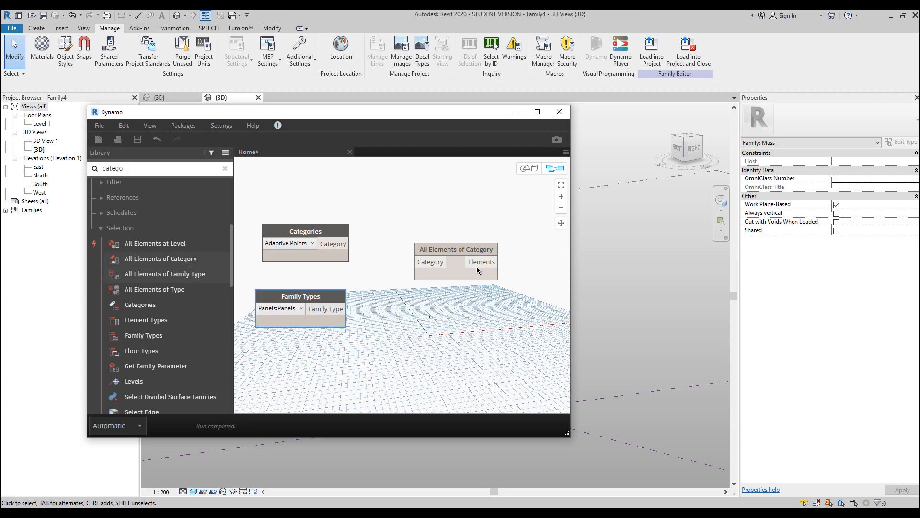
Delete the All Elements of Category and Categories nodes from the graph.
{"action": "left_click", "coordinate": [444, 250]}
{"action": "key", "text": "Delete"}
{"action": "left_click", "coordinate": [305, 231]}
{"action": "key", "text": "Delete"}
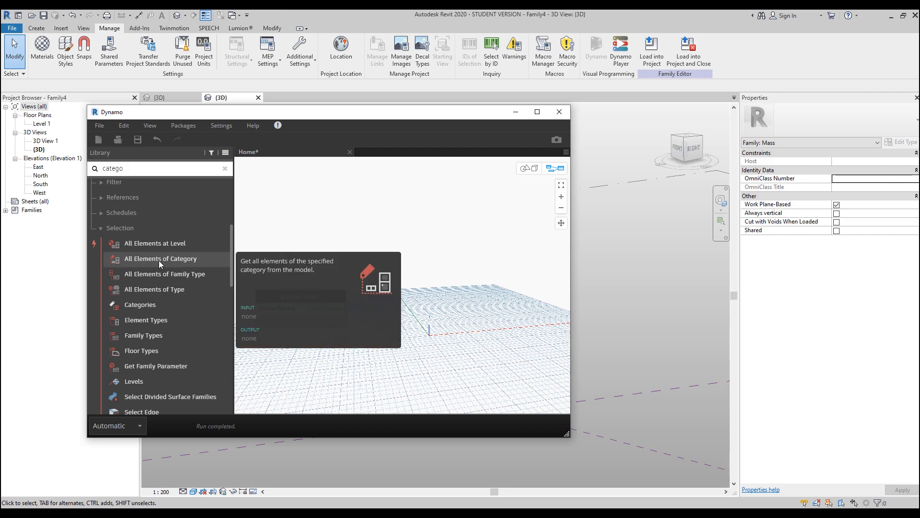
Add an All Elements of Family Type node, feed it the Panels:Panels family type, place it above the connection and display its output list.
{"action": "left_click", "coordinate": [190, 279]}
{"action": "left_click", "coordinate": [346, 309]}
{"action": "left_click", "coordinate": [413, 318]}
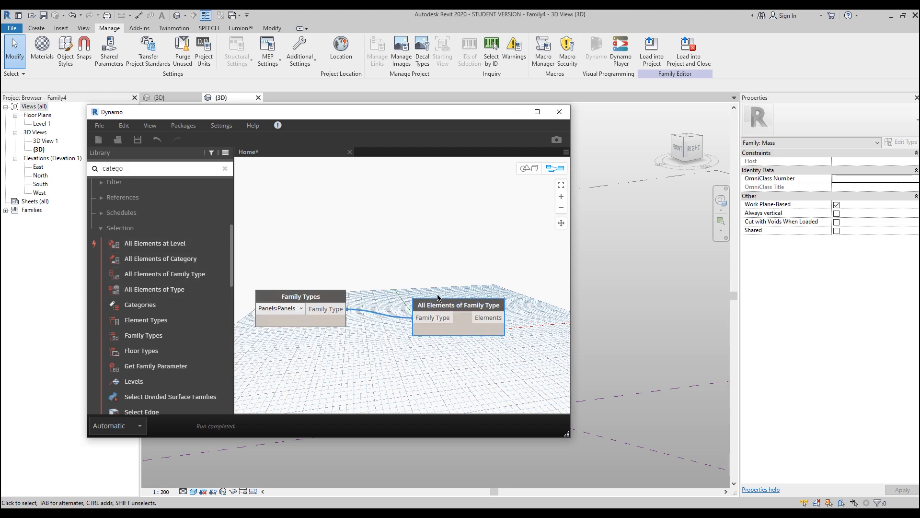
{"action": "left_click_drag", "start_coordinate": [464, 312], "coordinate": [459, 278]}
{"action": "left_click", "coordinate": [493, 313]}
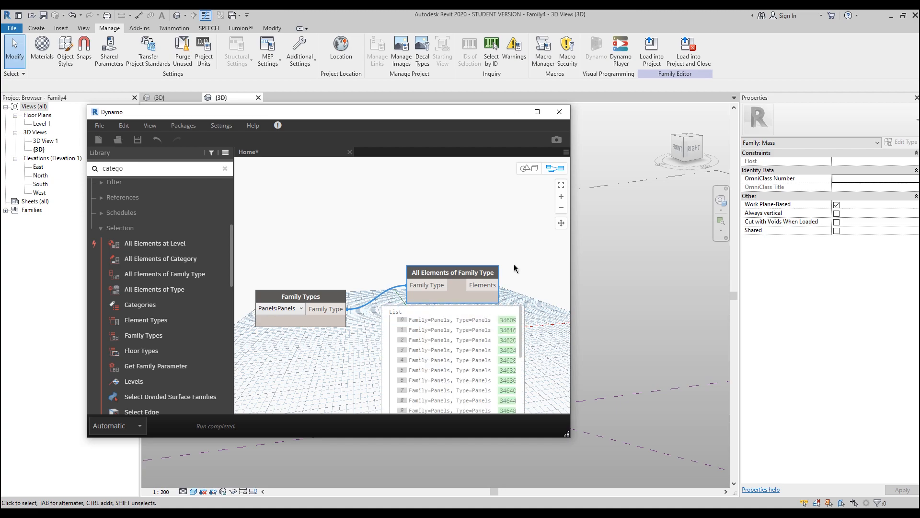
Search the node library for "setpar", add the Revit SetParameterByName node and connect the panel elements to its element input.
{"action": "middle_click_drag", "start_coordinate": [513, 256], "coordinate": [403, 165]}
{"action": "scroll", "coordinate": [413, 302], "scroll_direction": "down", "scroll_amount": 4}
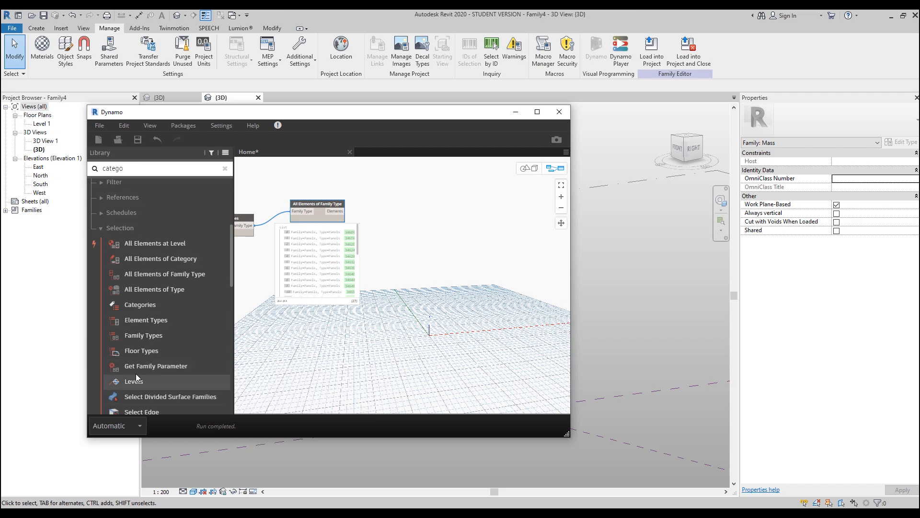
{"action": "mouse_move", "coordinate": [140, 378]}
{"action": "left_click_drag", "start_coordinate": [133, 170], "coordinate": [4, 162]}
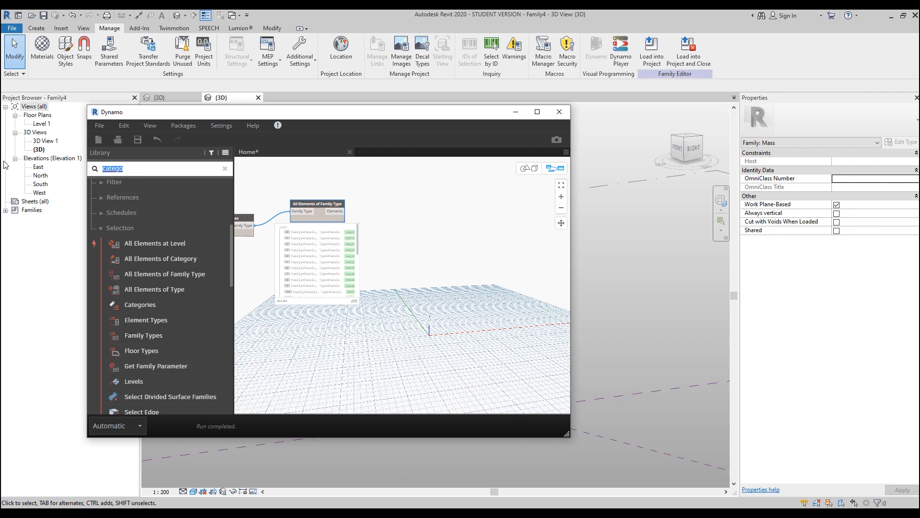
{"action": "type", "text": "set"}
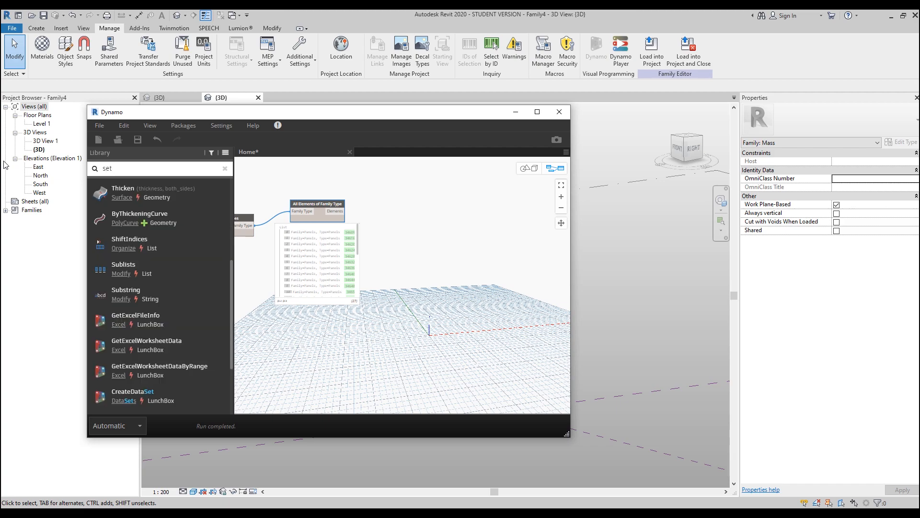
{"action": "type", "text": "par"}
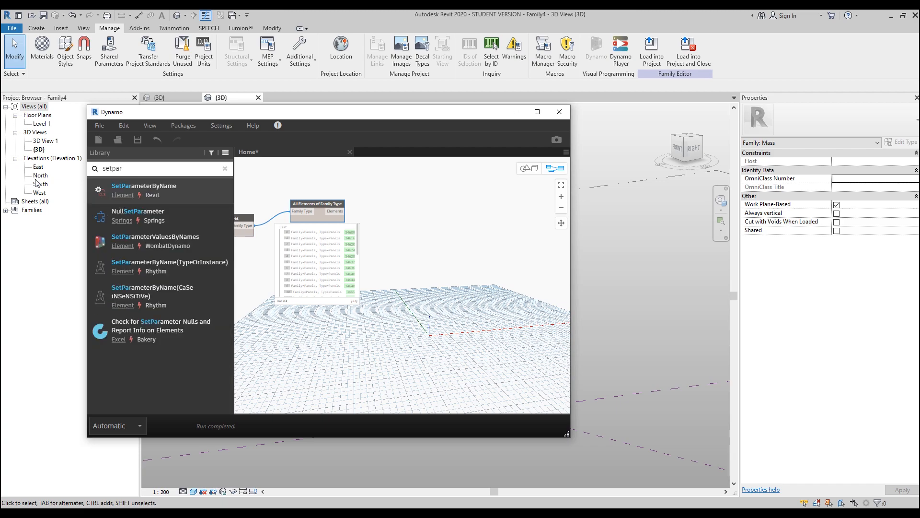
{"action": "left_click", "coordinate": [181, 190]}
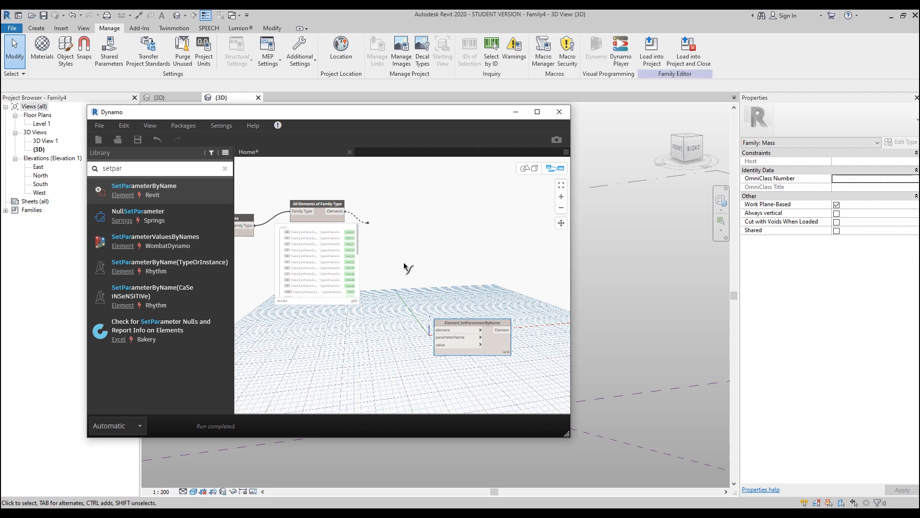
{"action": "left_click", "coordinate": [436, 330]}
{"action": "left_click_drag", "start_coordinate": [447, 335], "coordinate": [483, 331]}
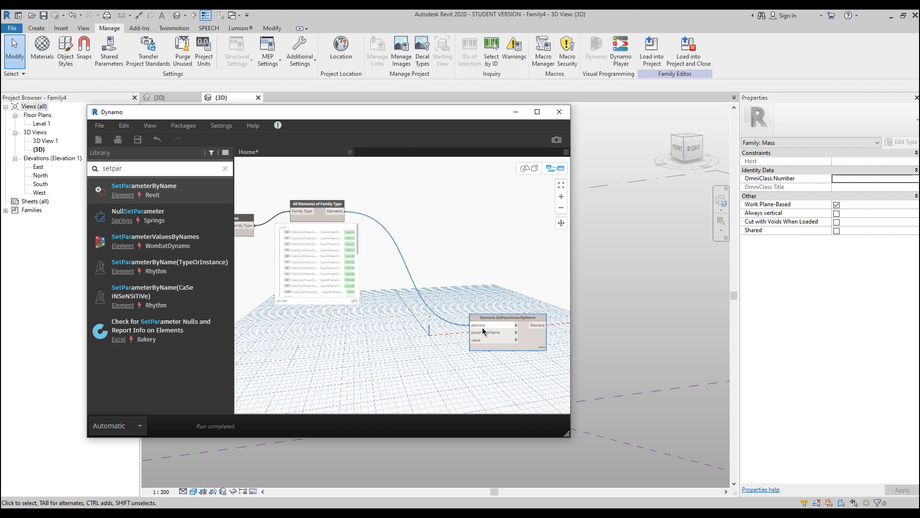
Add a code block containing "Angle"; and connect it to the parameterName input of the SetParameterByName node.
{"action": "double_click", "coordinate": [402, 354]}
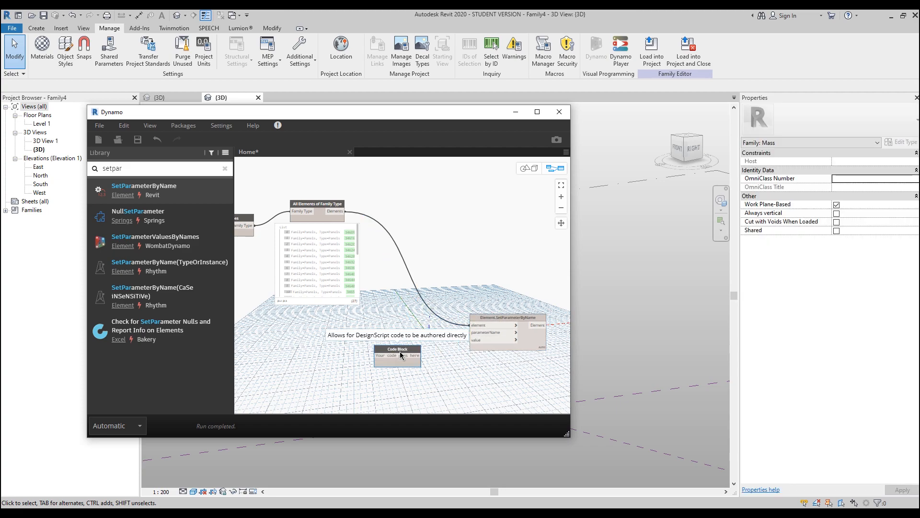
{"action": "type", "text": "\"\""}
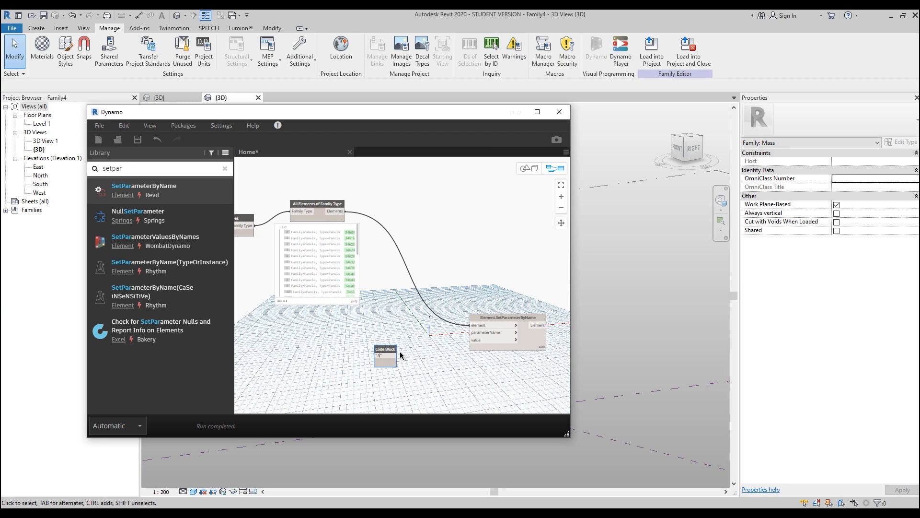
{"action": "left_click", "coordinate": [404, 331]}
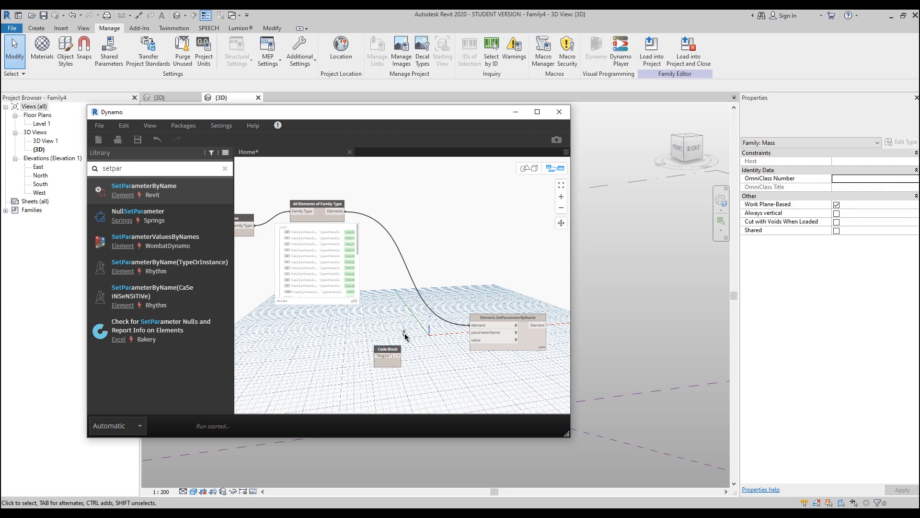
{"action": "left_click", "coordinate": [399, 355]}
{"action": "left_click", "coordinate": [488, 335]}
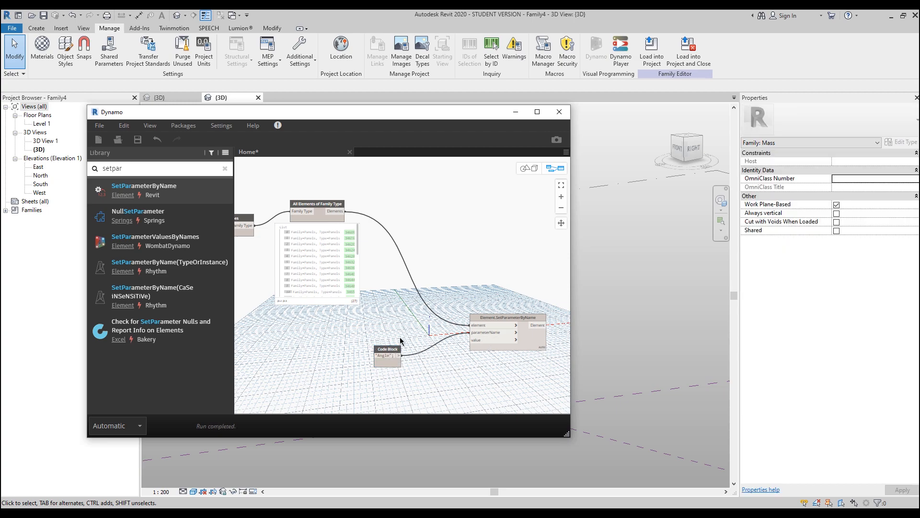
{"action": "left_click_drag", "start_coordinate": [387, 349], "coordinate": [406, 321]}
Uncover the Revit model and select one curtain panel to check the exact name of its Angle parameter.
{"action": "left_click_drag", "start_coordinate": [418, 142], "coordinate": [402, 348]}
{"action": "key", "text": "Tab"}
{"action": "left_click", "coordinate": [451, 253]}
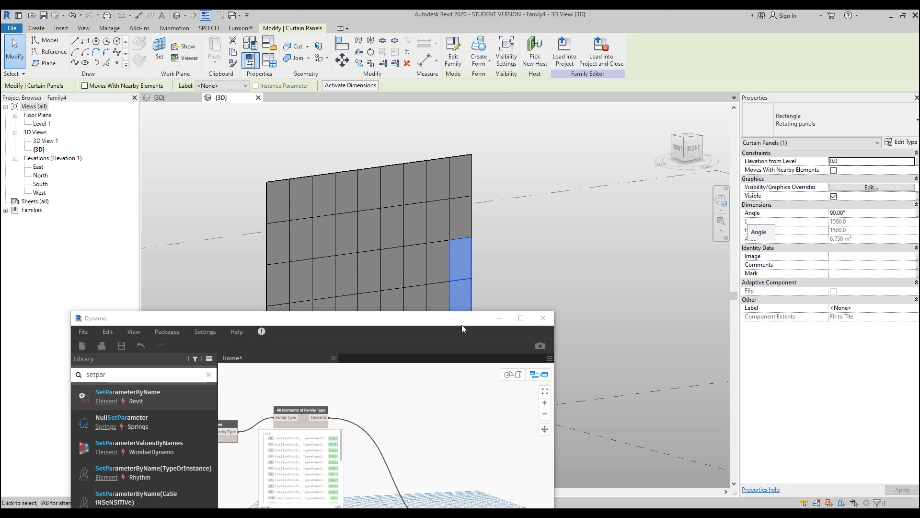
{"action": "left_click_drag", "start_coordinate": [428, 320], "coordinate": [486, 122]}
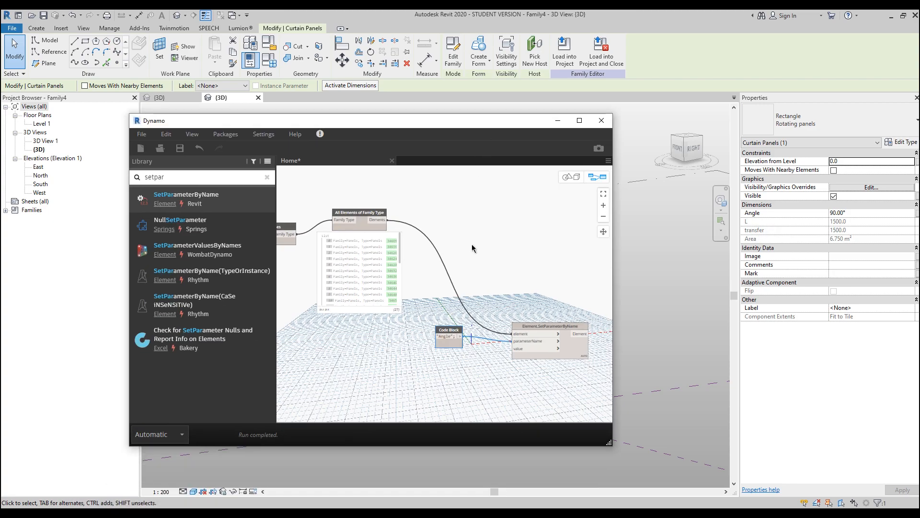
Add a second code block below the "Angle" block containing the range 250..#x..10.
{"action": "scroll", "coordinate": [364, 261], "scroll_direction": "up", "scroll_amount": 5}
{"action": "scroll", "coordinate": [364, 260], "scroll_direction": "up", "scroll_amount": 3}
{"action": "middle_click_drag", "start_coordinate": [376, 262], "coordinate": [409, 268]}
{"action": "left_click", "coordinate": [385, 309]}
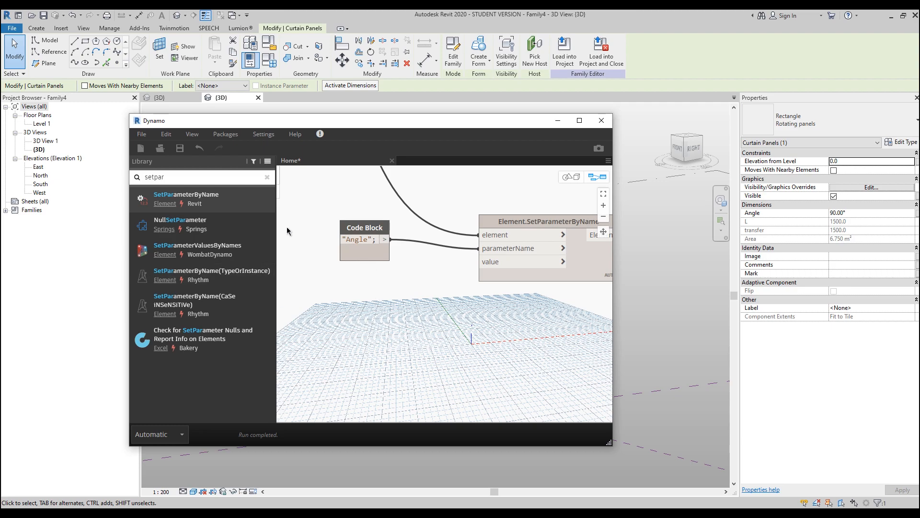
{"action": "left_click", "coordinate": [268, 179]}
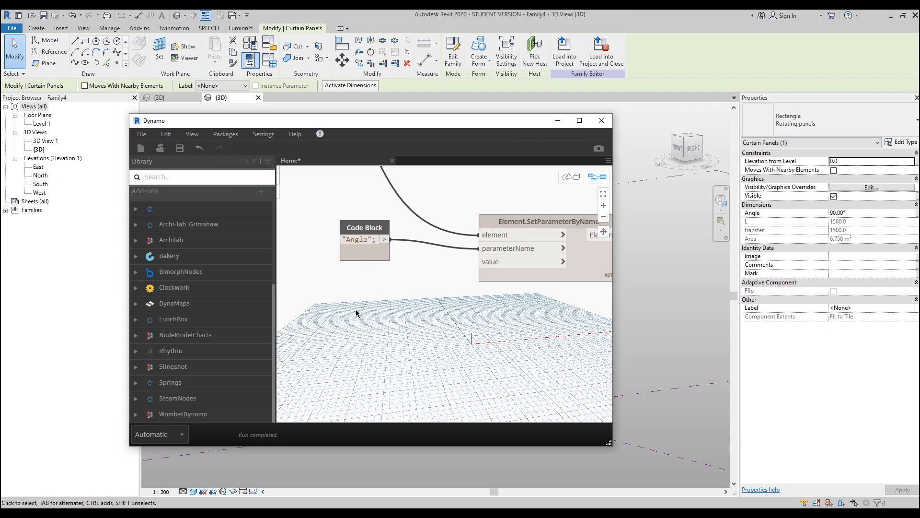
{"action": "double_click", "coordinate": [338, 326]}
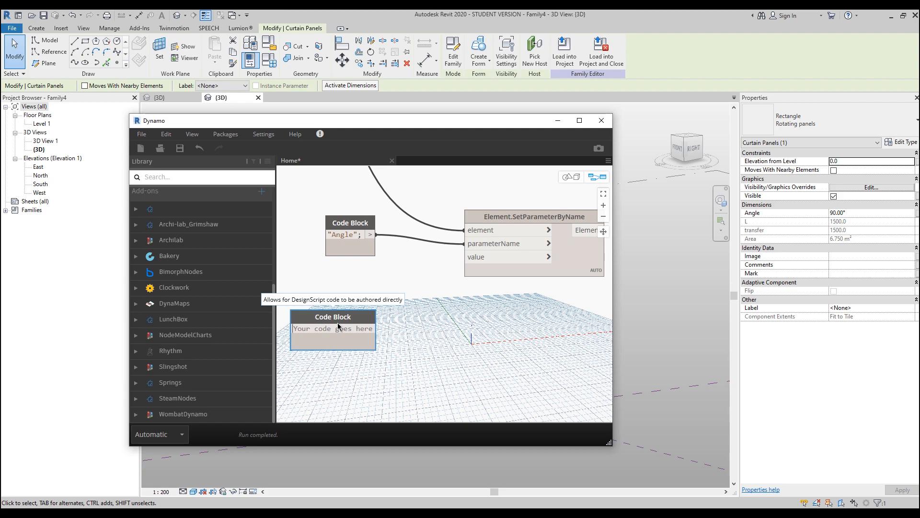
{"action": "type", "text": "250.."}
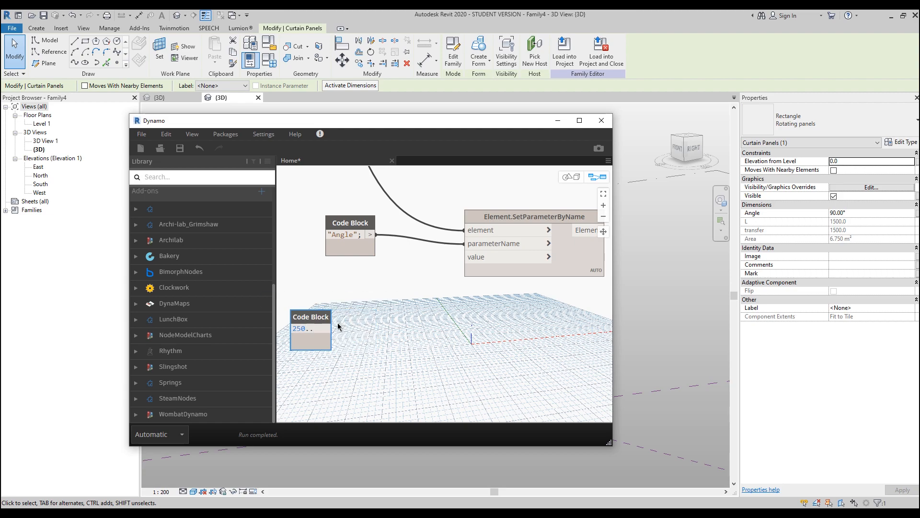
{"action": "type", "text": "#x"}
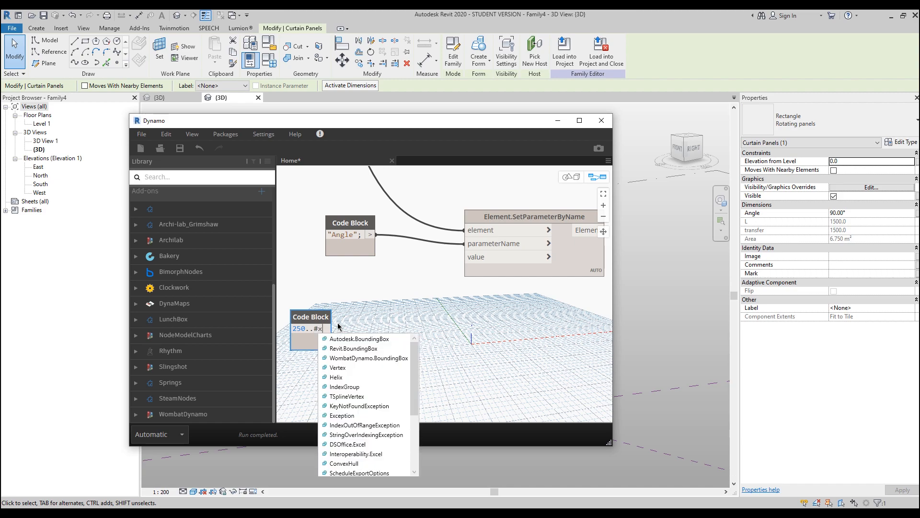
{"action": "type", "text": ".."}
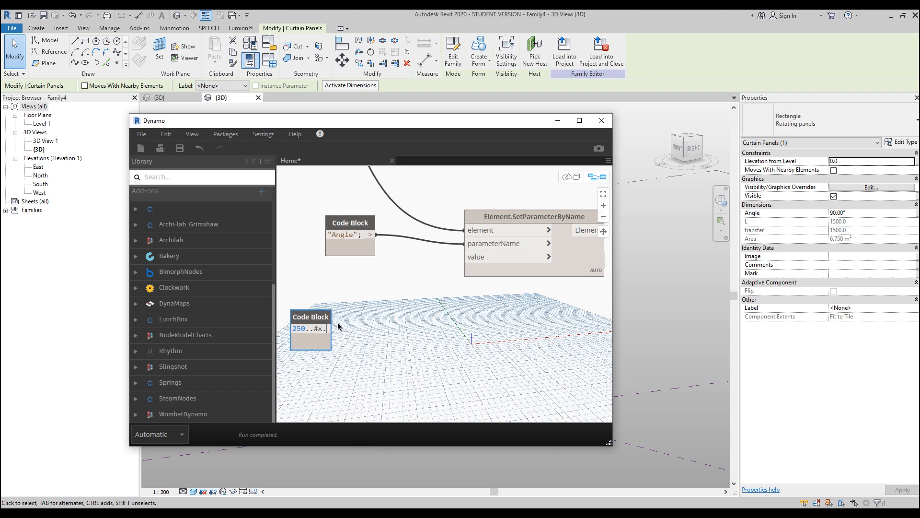
{"action": "type", "text": "110"}
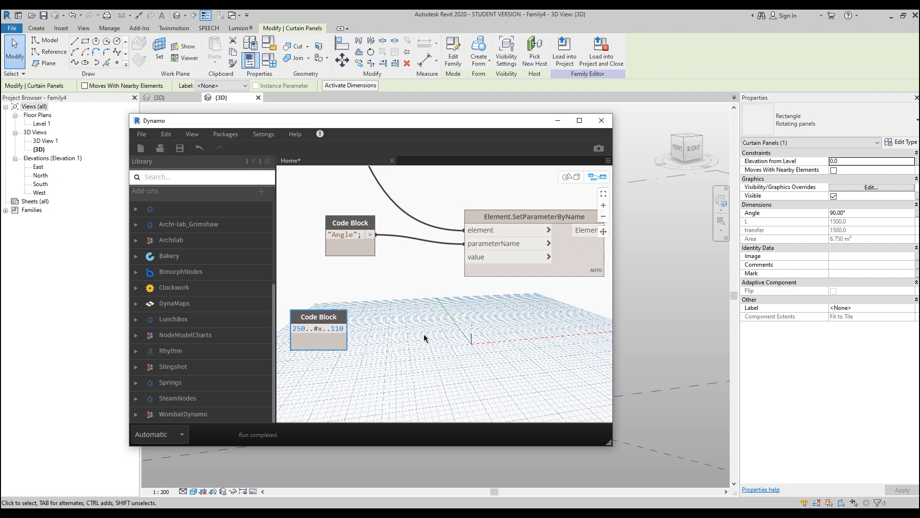
{"action": "key", "text": "BackSpace"}
{"action": "left_click", "coordinate": [396, 313]}
{"action": "scroll", "coordinate": [396, 291], "scroll_direction": "down", "scroll_amount": 3}
{"action": "middle_click_drag", "start_coordinate": [398, 292], "coordinate": [494, 311]}
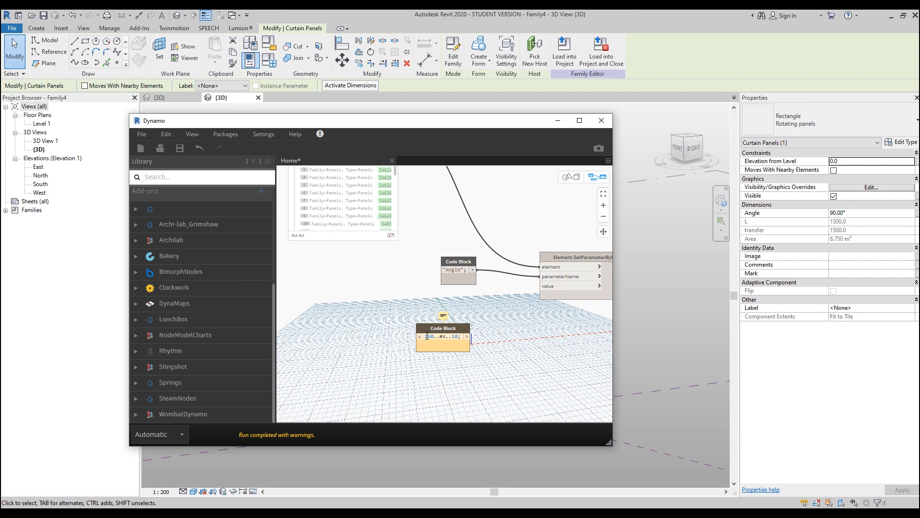
{"action": "left_click_drag", "start_coordinate": [431, 328], "coordinate": [454, 325]}
Search the node library for "count", add a List.Count node below the panel list and connect the panel elements to it.
{"action": "middle_click_drag", "start_coordinate": [411, 323], "coordinate": [417, 332]}
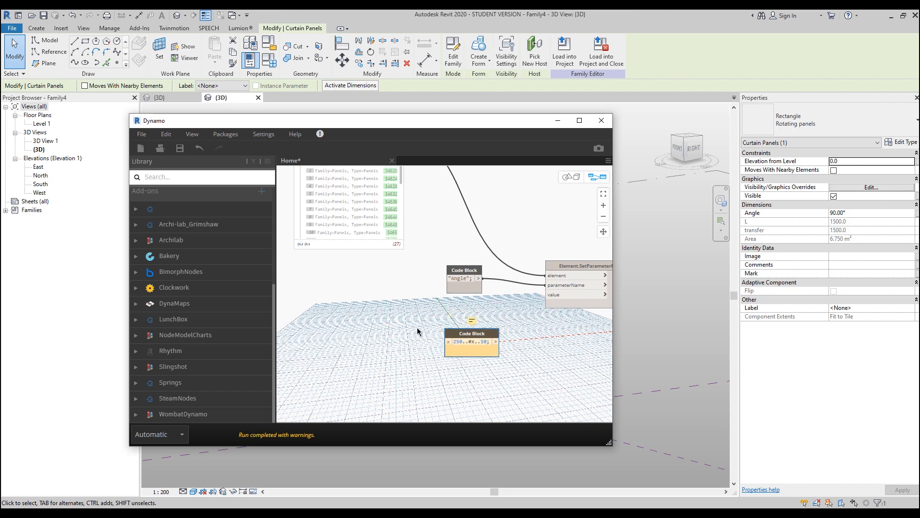
{"action": "middle_click_drag", "start_coordinate": [395, 285], "coordinate": [399, 334]}
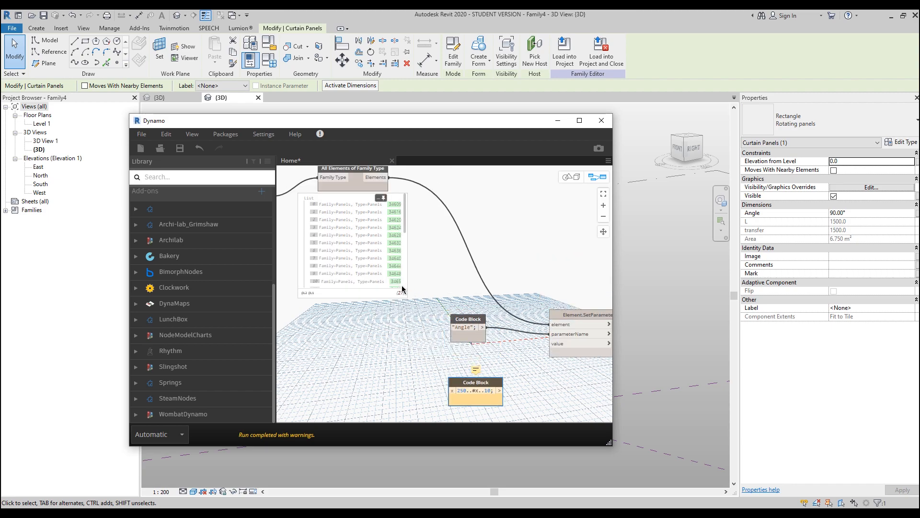
{"action": "left_click", "coordinate": [179, 176]}
{"action": "type", "text": "count"}
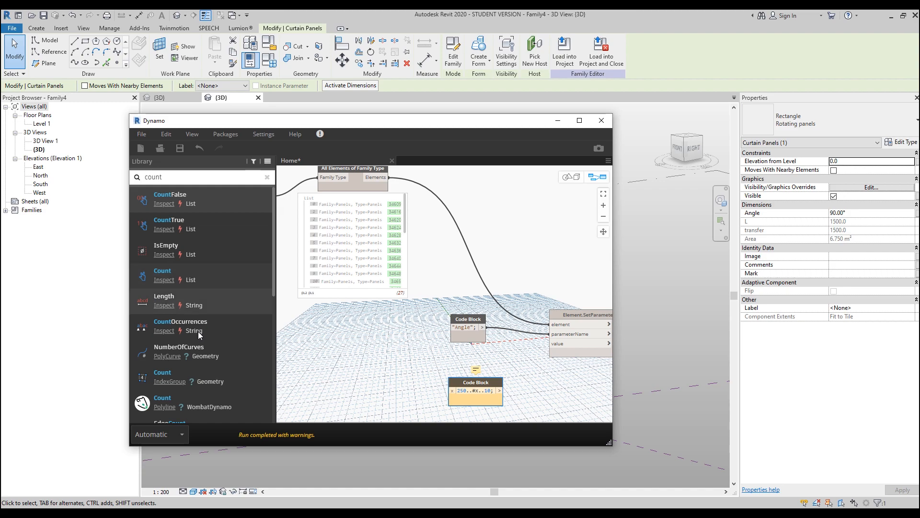
{"action": "left_click", "coordinate": [220, 278]}
{"action": "left_click_drag", "start_coordinate": [456, 283], "coordinate": [361, 348]}
{"action": "left_click", "coordinate": [388, 177]}
{"action": "left_click", "coordinate": [340, 358]}
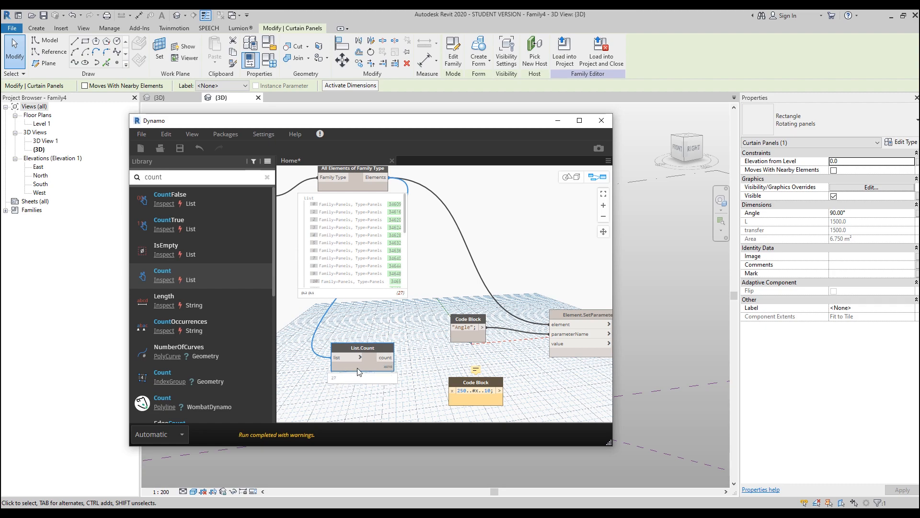
Connect the List.Count output to the x input of the range code block, display its list and move the block closer to List.Count.
{"action": "left_click_drag", "start_coordinate": [394, 358], "coordinate": [452, 390]}
{"action": "middle_click_drag", "start_coordinate": [501, 406], "coordinate": [401, 333]}
{"action": "left_click", "coordinate": [398, 335]}
{"action": "left_click", "coordinate": [396, 330]}
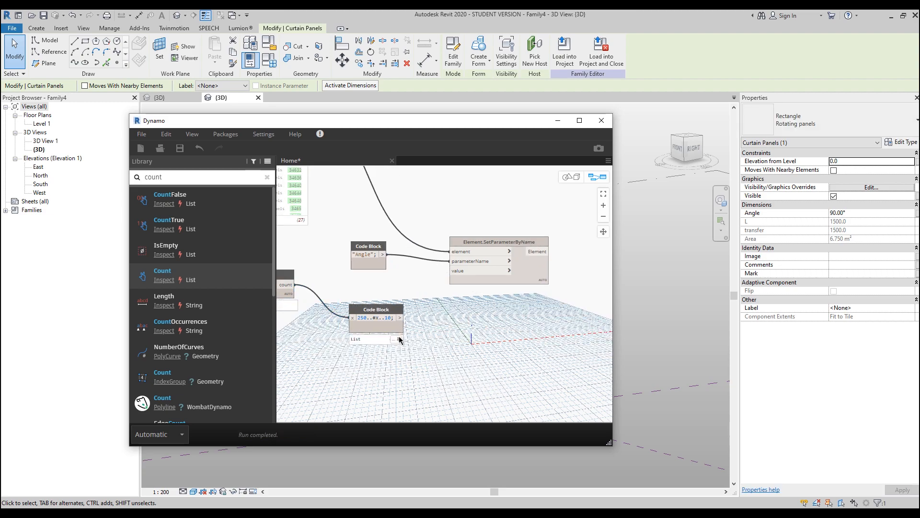
{"action": "middle_click_drag", "start_coordinate": [451, 302], "coordinate": [475, 239]}
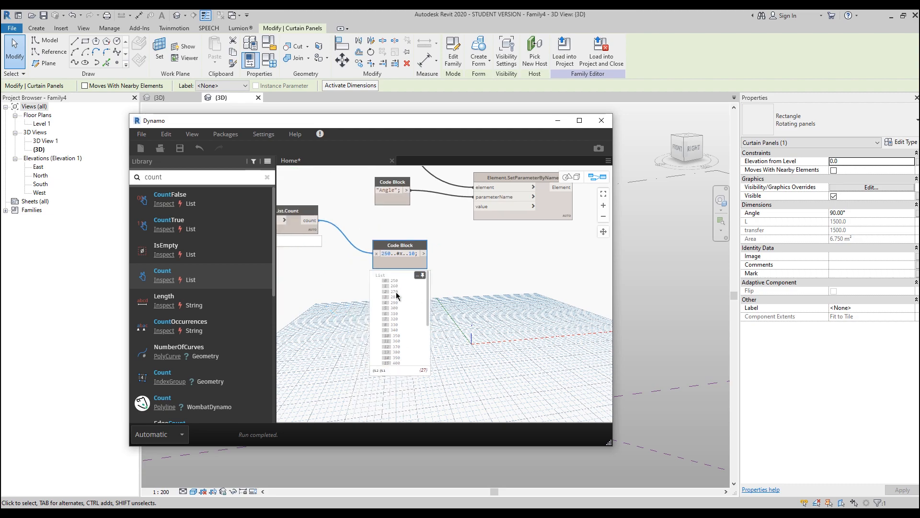
{"action": "left_click_drag", "start_coordinate": [407, 245], "coordinate": [376, 233]}
Search for "shuf", add a List.Shuffle node beside the range code block, feed it the range and display the shuffled list.
{"action": "left_click_drag", "start_coordinate": [165, 178], "coordinate": [138, 178]}
{"action": "type", "text": "shuf"}
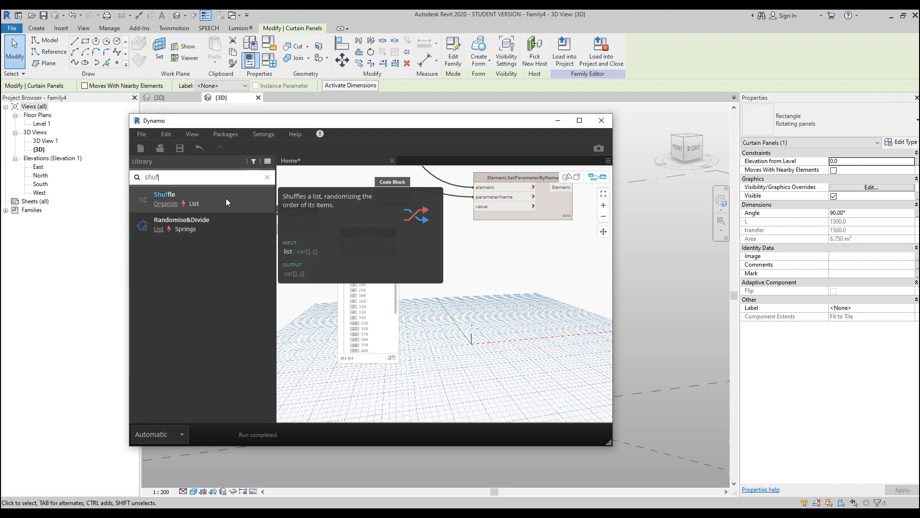
{"action": "left_click", "coordinate": [163, 197]}
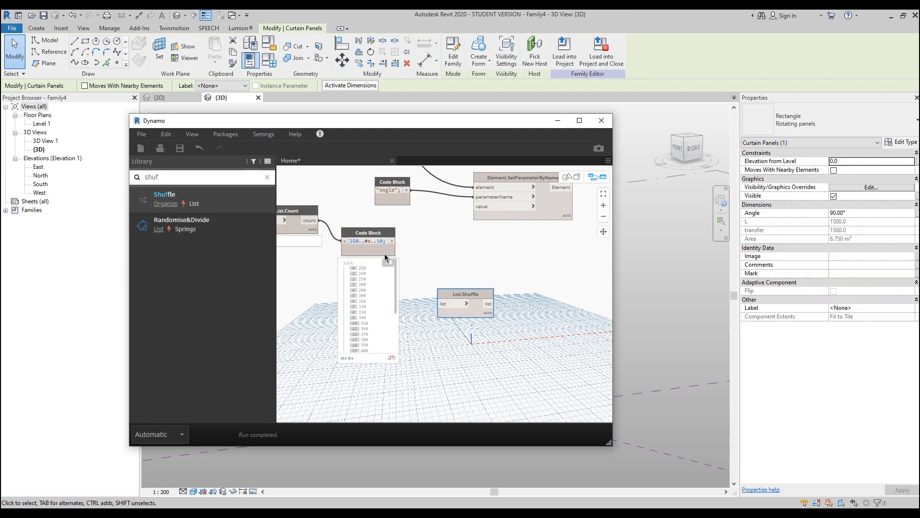
{"action": "left_click_drag", "start_coordinate": [395, 241], "coordinate": [446, 302]}
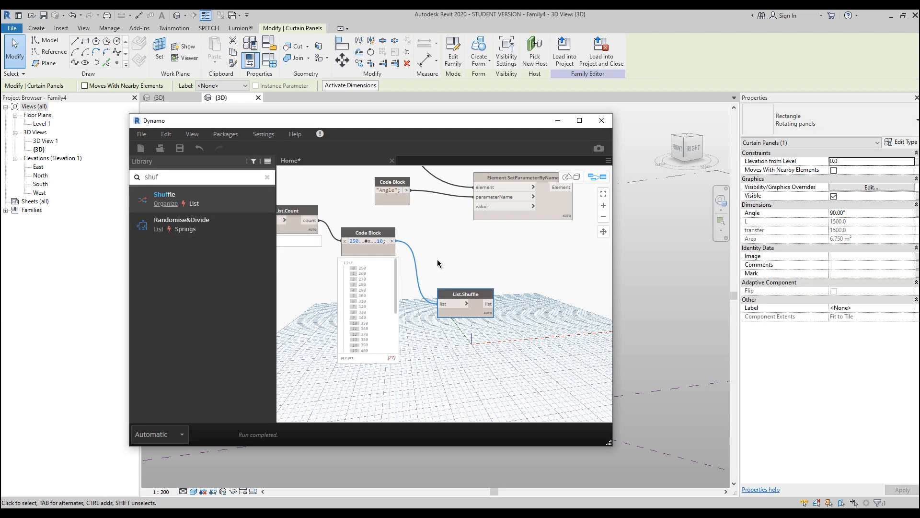
{"action": "left_click_drag", "start_coordinate": [455, 291], "coordinate": [421, 232]}
{"action": "mouse_move", "coordinate": [455, 258]}
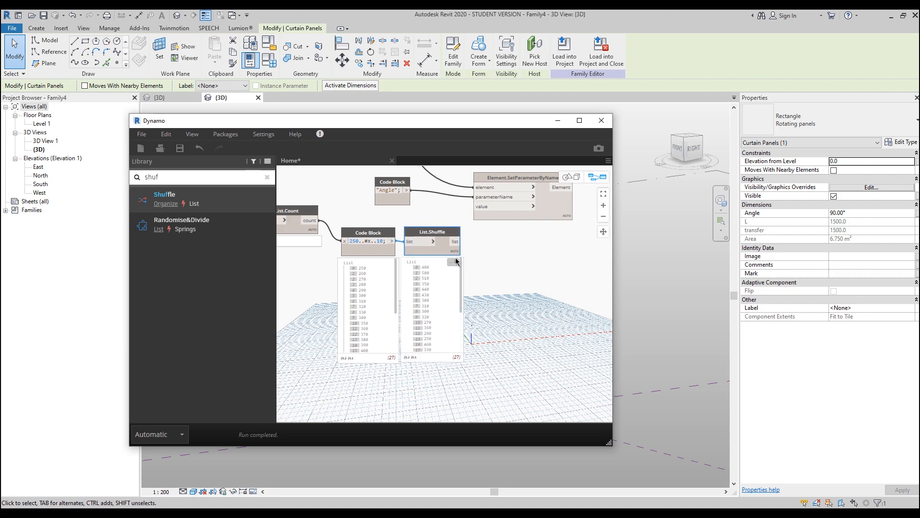
{"action": "scroll", "coordinate": [480, 283], "scroll_direction": "up", "scroll_amount": 3}
{"action": "middle_click_drag", "start_coordinate": [480, 283], "coordinate": [569, 256]}
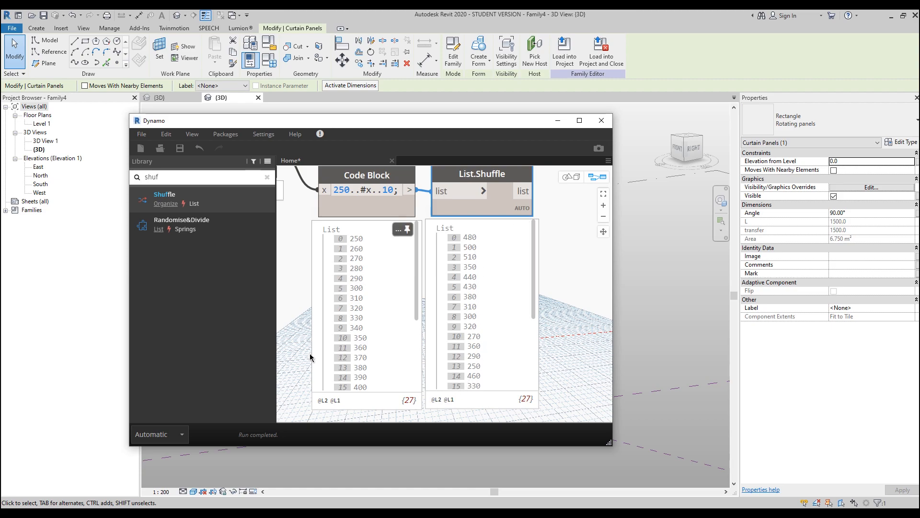
{"action": "scroll", "coordinate": [504, 311], "scroll_direction": "down", "scroll_amount": 3}
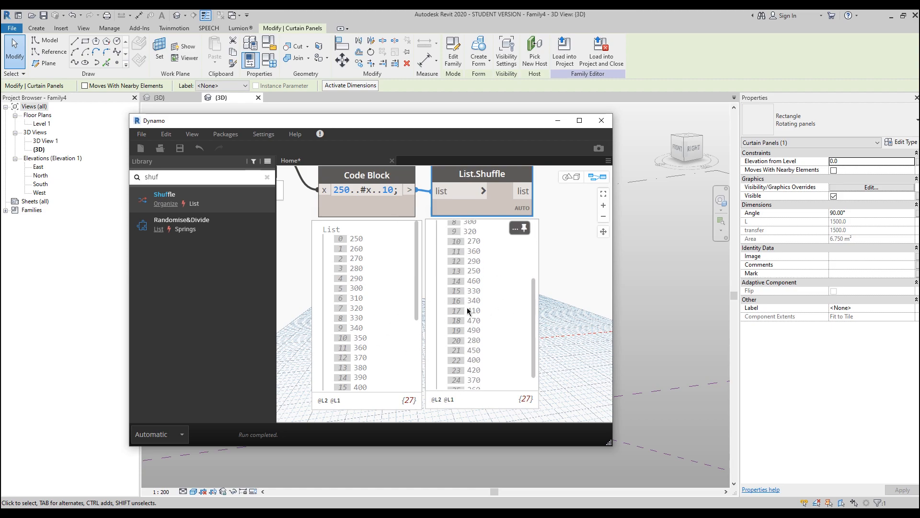
Connect the List.Shuffle output to the value input of Element.SetParameterByName, with the Dynamo window moved aside to reveal the panel surface.
{"action": "scroll", "coordinate": [579, 257], "scroll_direction": "down", "scroll_amount": 3}
{"action": "middle_click_drag", "start_coordinate": [581, 252], "coordinate": [367, 319]}
{"action": "left_click_drag", "start_coordinate": [414, 217], "coordinate": [499, 216]}
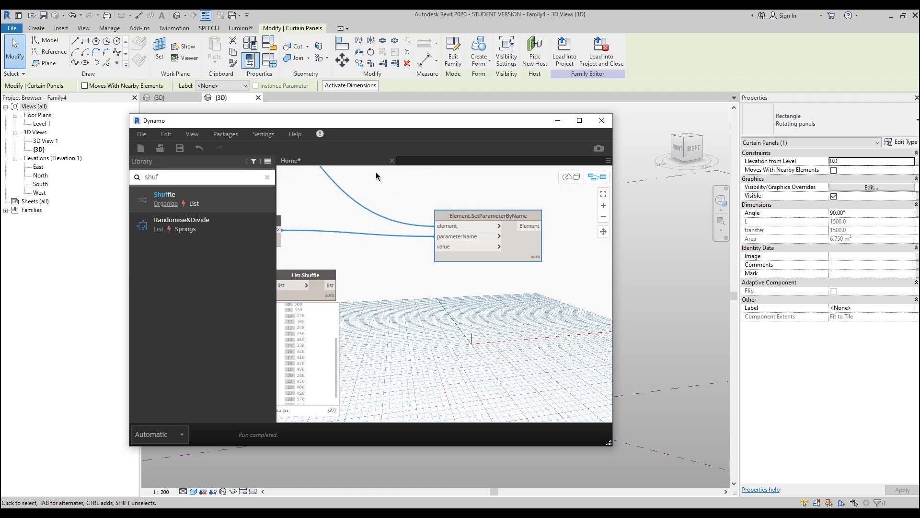
{"action": "left_click_drag", "start_coordinate": [327, 128], "coordinate": [673, 112]}
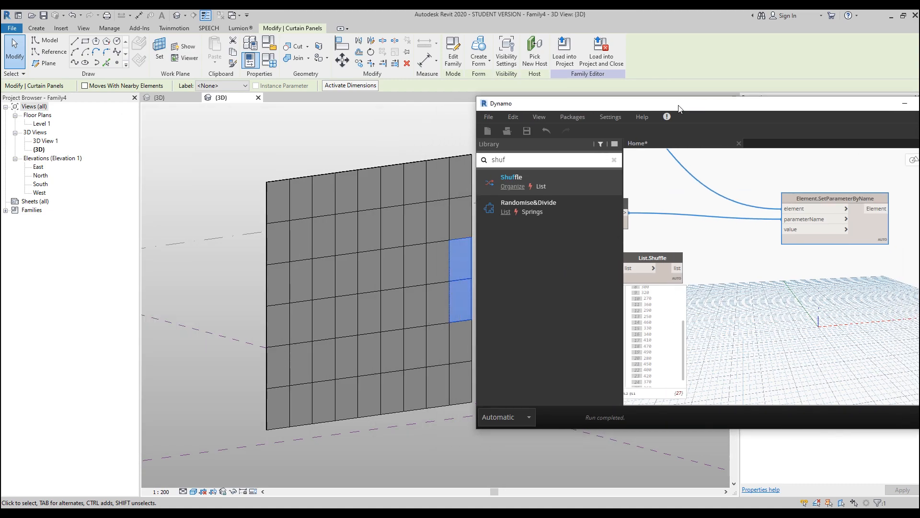
{"action": "middle_click_drag", "start_coordinate": [375, 152], "coordinate": [317, 145]}
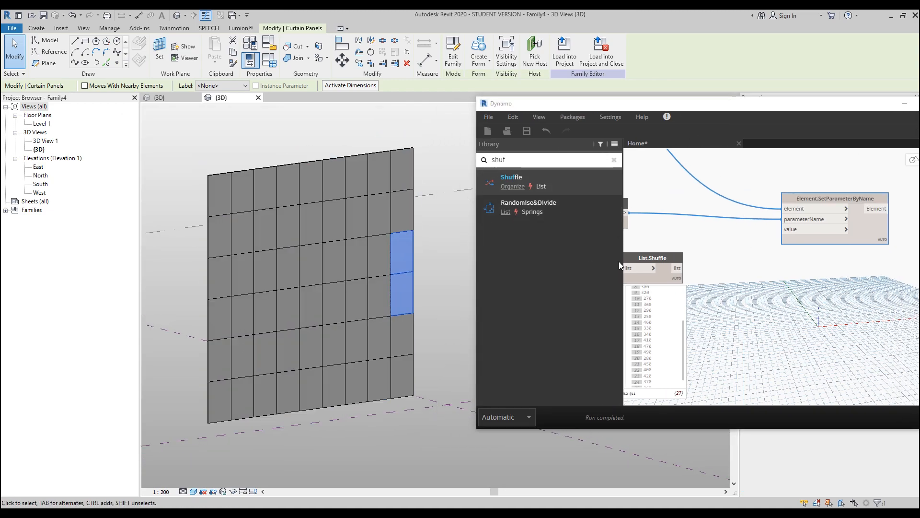
{"action": "left_click", "coordinate": [677, 268]}
{"action": "left_click", "coordinate": [782, 229]}
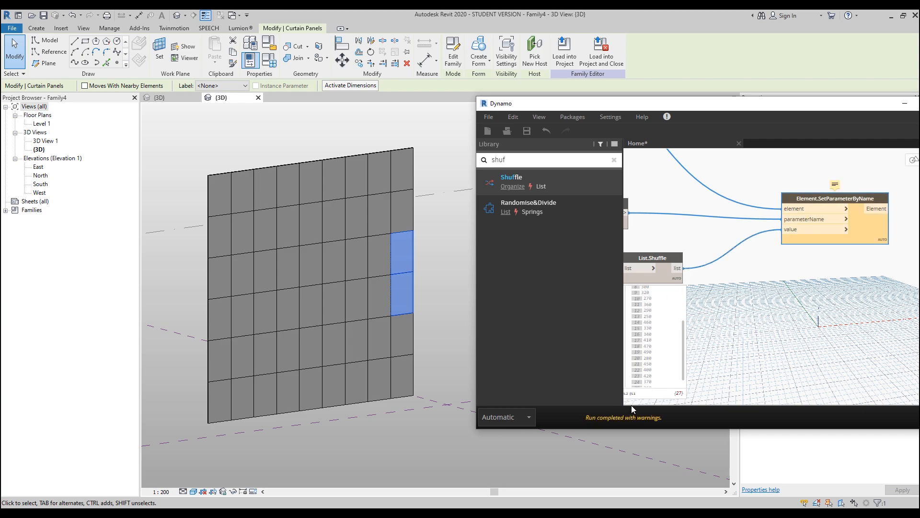
Read the warning on Element.SetParameterByName and apply the Large working range in the geometry scaling settings.
{"action": "mouse_move", "coordinate": [835, 185]}
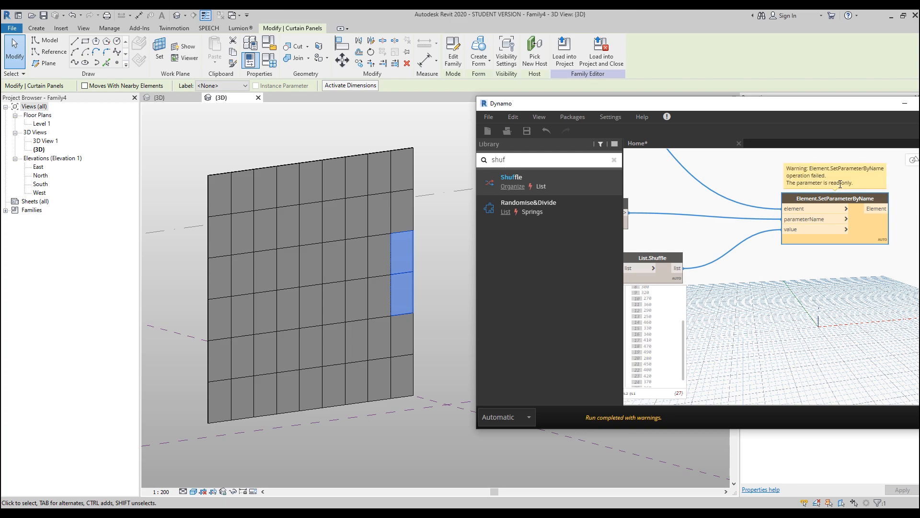
{"action": "middle_click_drag", "start_coordinate": [681, 206], "coordinate": [736, 227]}
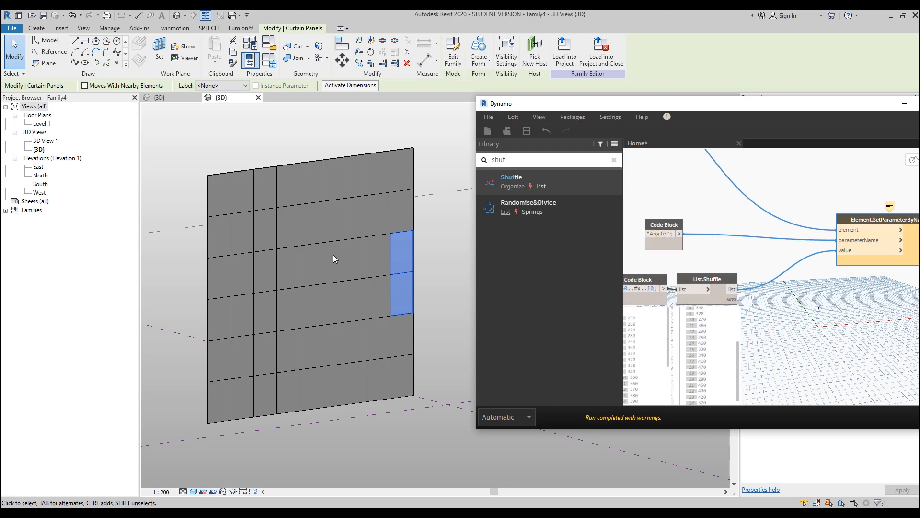
{"action": "left_click_drag", "start_coordinate": [601, 104], "coordinate": [486, 264]}
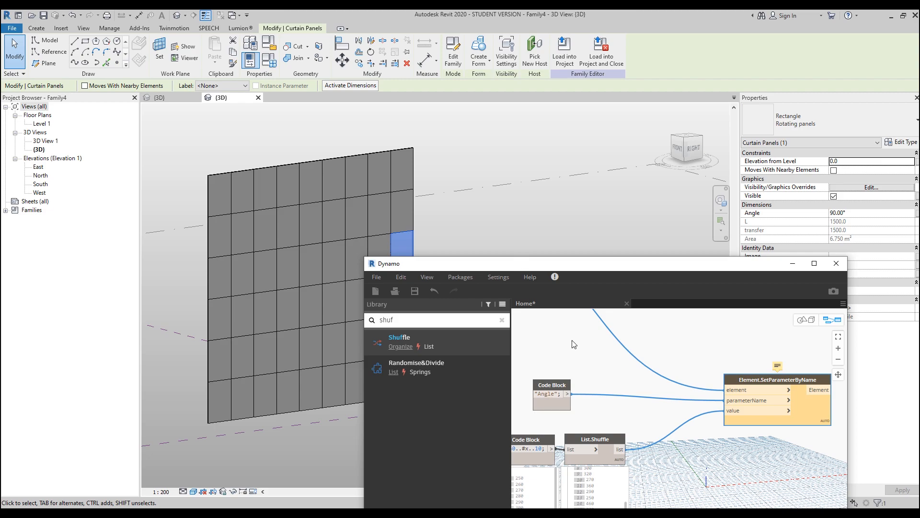
{"action": "left_click", "coordinate": [498, 277]}
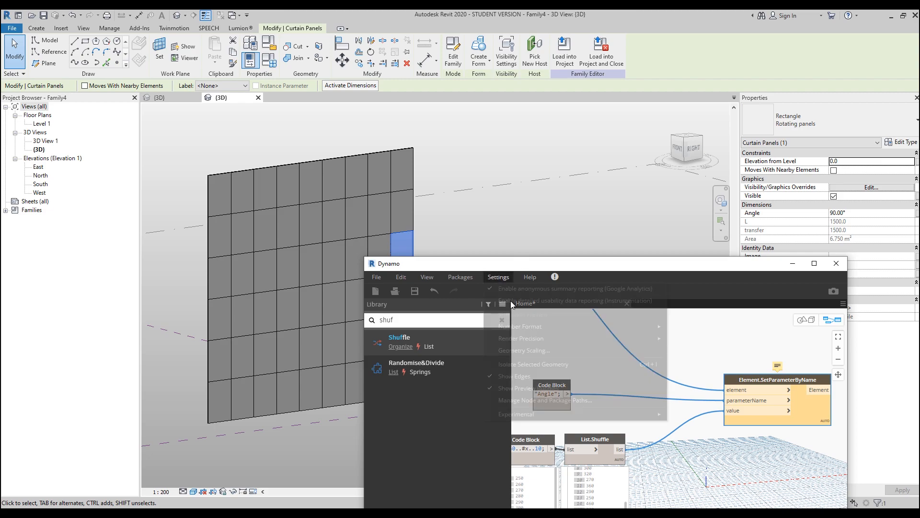
{"action": "left_click", "coordinate": [550, 349]}
{"action": "left_click", "coordinate": [663, 421]}
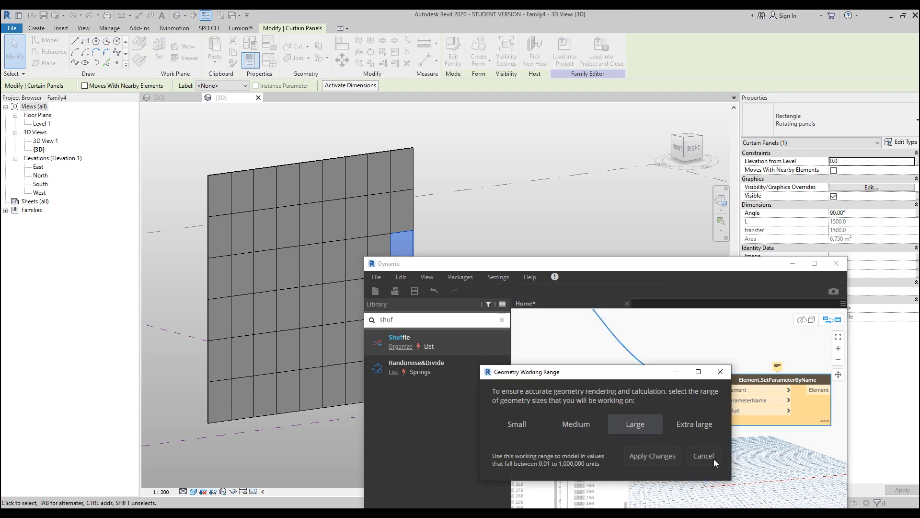
{"action": "left_click", "coordinate": [668, 458]}
{"action": "middle_click_drag", "start_coordinate": [615, 363], "coordinate": [611, 375]}
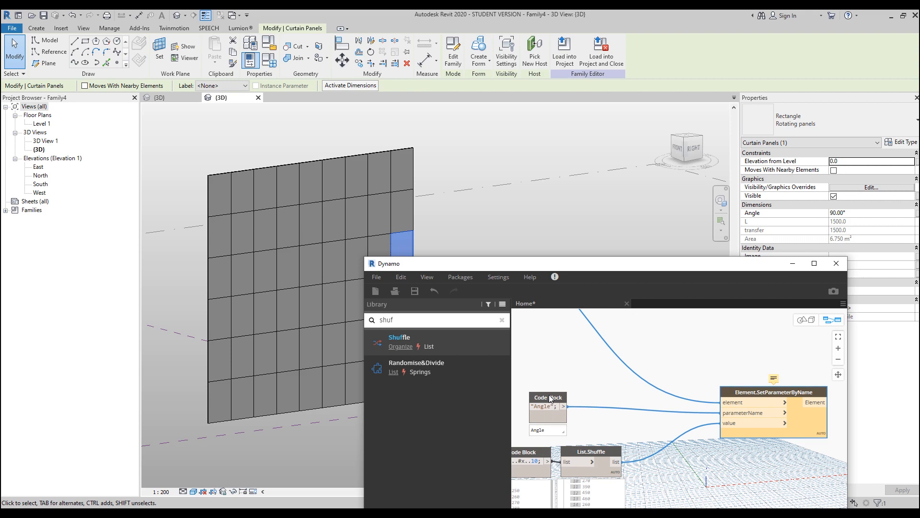
Switch the graph to Manual run mode and set the Family Types node to Rotating panels:Rotating panels.
{"action": "left_click_drag", "start_coordinate": [556, 263], "coordinate": [580, 132]}
{"action": "mouse_move", "coordinate": [799, 248]}
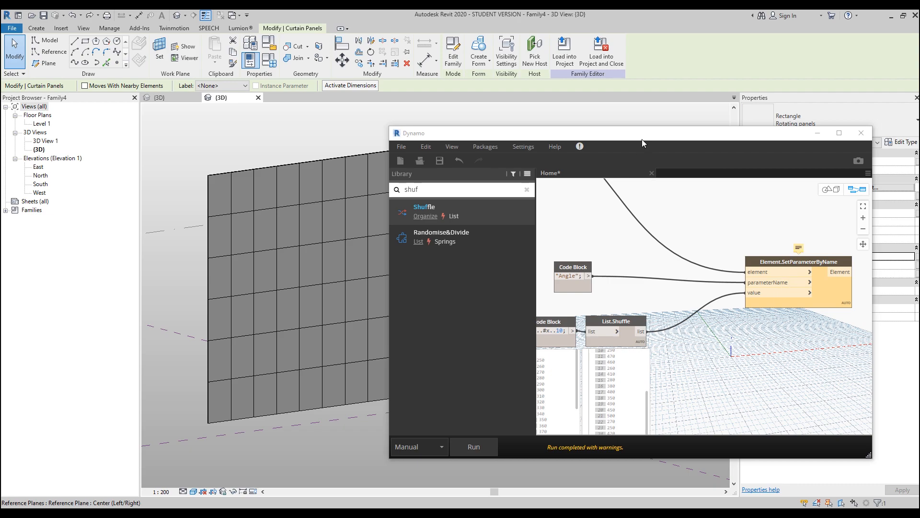
{"action": "left_click_drag", "start_coordinate": [642, 139], "coordinate": [651, 163]}
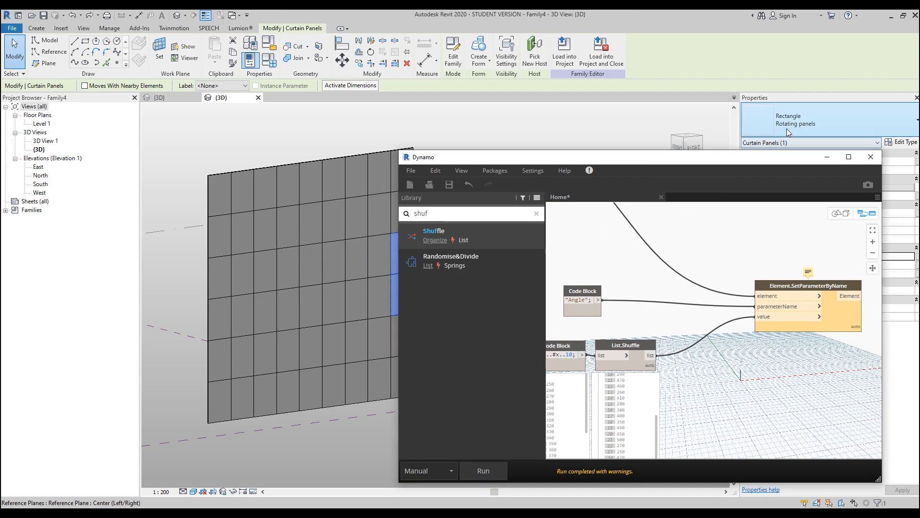
{"action": "scroll", "coordinate": [737, 210], "scroll_direction": "down", "scroll_amount": 4}
{"action": "scroll", "coordinate": [655, 247], "scroll_direction": "up", "scroll_amount": 8}
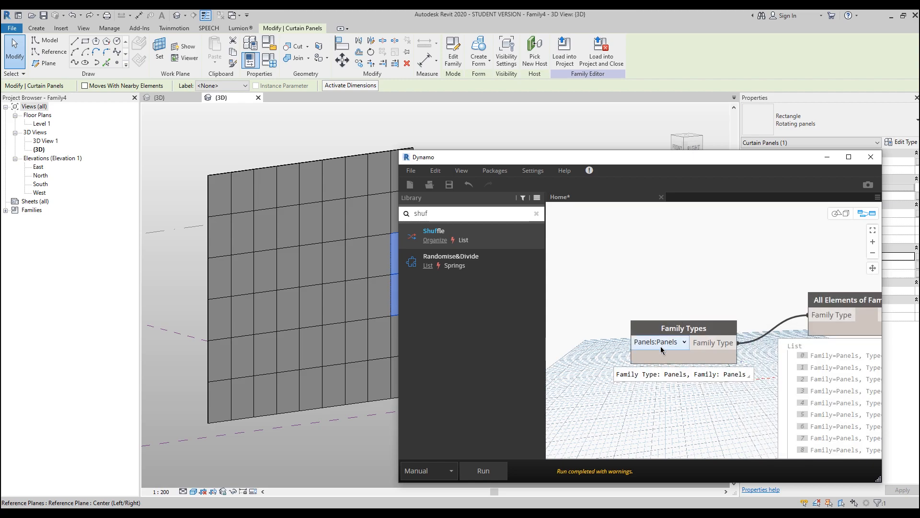
{"action": "left_click", "coordinate": [680, 345]}
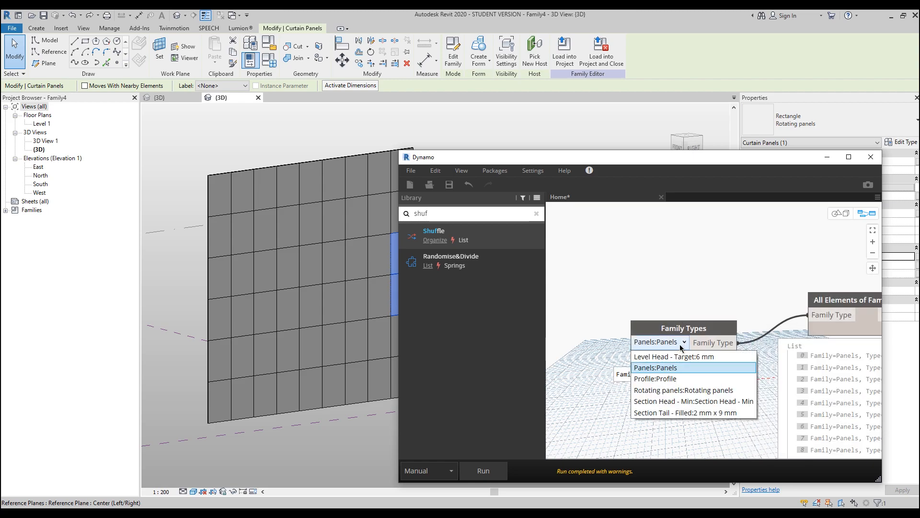
{"action": "left_click", "coordinate": [695, 391]}
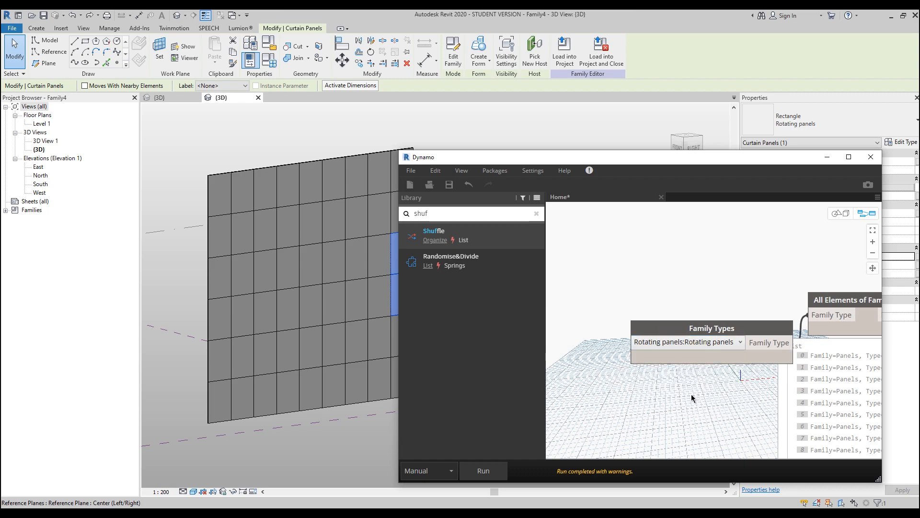
Run the graph to apply the shuffled angles to the panels and inspect the result in the 3D view.
{"action": "scroll", "coordinate": [692, 395], "scroll_direction": "down", "scroll_amount": 4}
{"action": "middle_click_drag", "start_coordinate": [677, 371], "coordinate": [517, 264]}
{"action": "middle_click_drag", "start_coordinate": [753, 335], "coordinate": [622, 275]}
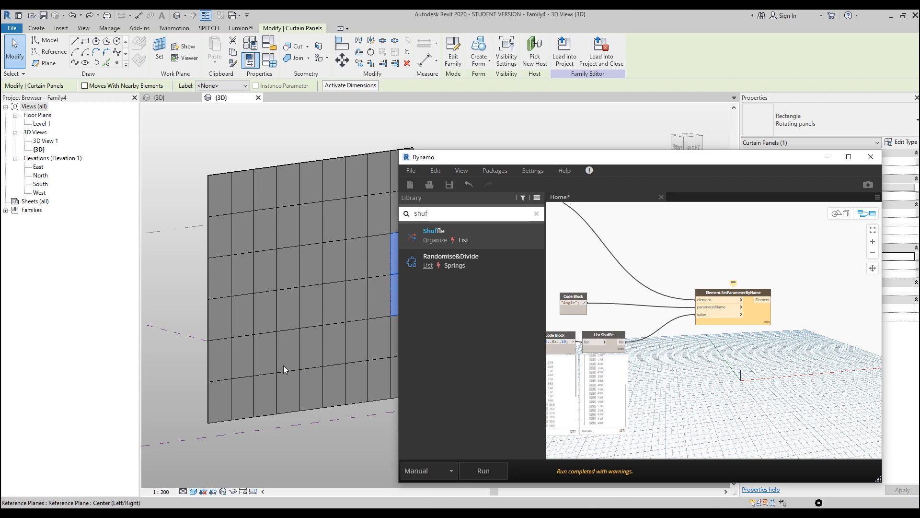
{"action": "mouse_move", "coordinate": [522, 161]}
{"action": "left_mouse_down"}
{"action": "mouse_move", "coordinate": [566, 168]}
{"action": "mouse_move", "coordinate": [526, 168]}
{"action": "left_mouse_up"}
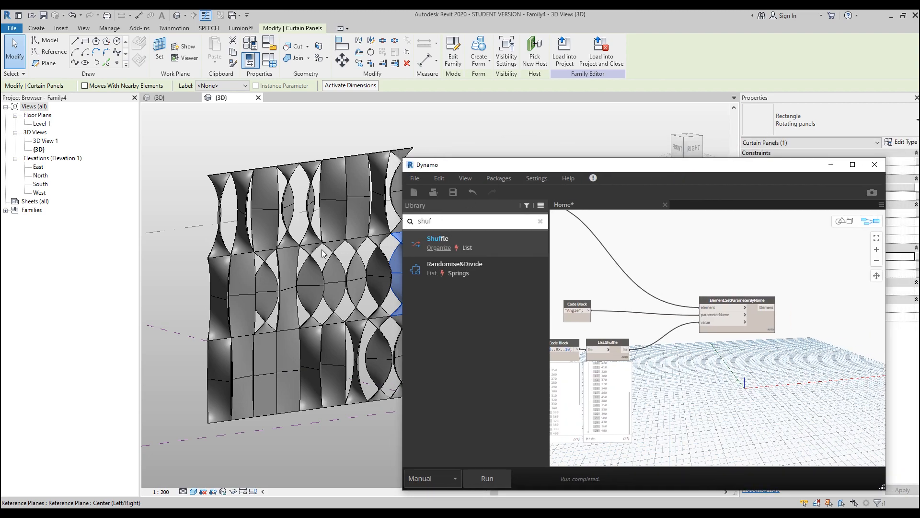
{"action": "scroll", "coordinate": [311, 248], "scroll_direction": "up", "scroll_amount": 3}
{"action": "scroll", "coordinate": [311, 247], "scroll_direction": "down", "scroll_amount": 2}
Change the range code block to 250..#x..1 and run the graph again.
{"action": "left_click_drag", "start_coordinate": [451, 174], "coordinate": [428, 146]}
{"action": "scroll", "coordinate": [620, 320], "scroll_direction": "up", "scroll_amount": 6}
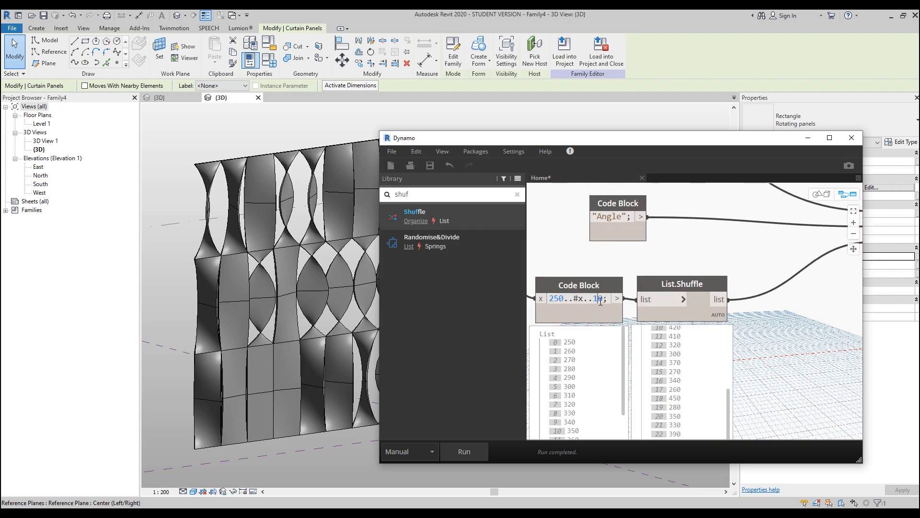
{"action": "key", "text": "BackSpace"}
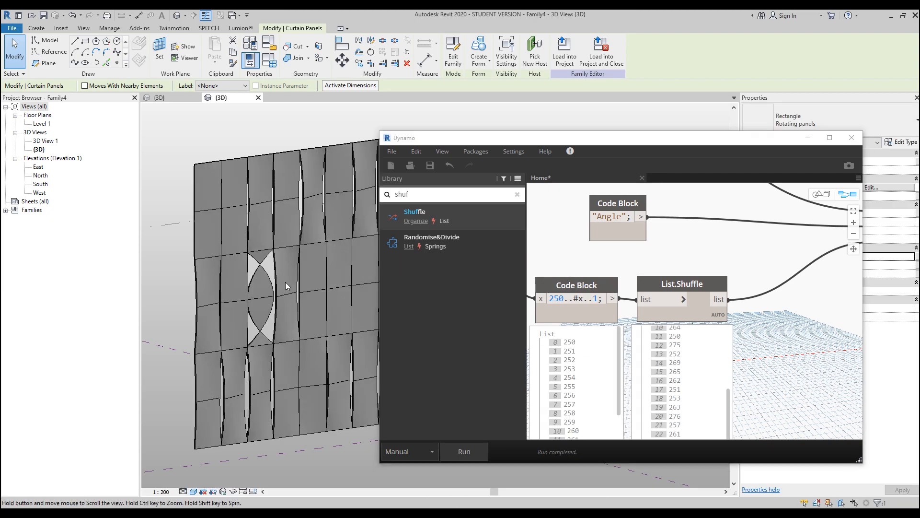
Select the widest-open panel in the middle row and move the Dynamo window to check the panel's properties.
{"action": "middle_click_drag", "start_coordinate": [288, 282], "coordinate": [221, 289]}
{"action": "scroll", "coordinate": [220, 288], "scroll_direction": "down", "scroll_amount": 3}
{"action": "left_click", "coordinate": [200, 294]}
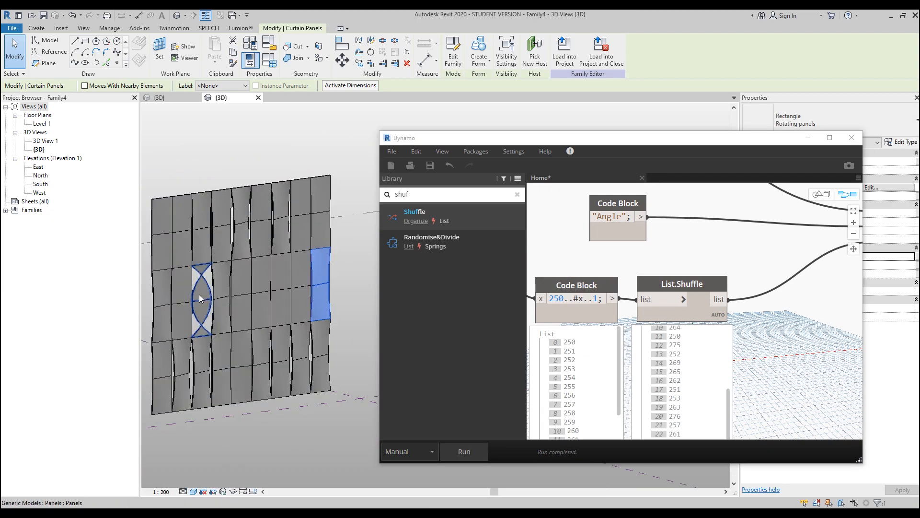
{"action": "left_click_drag", "start_coordinate": [473, 143], "coordinate": [442, 147]}
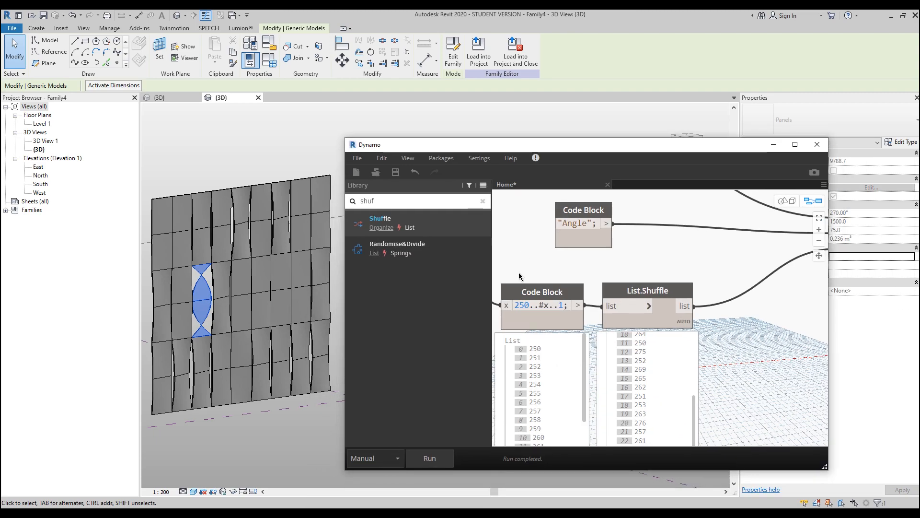
Change the start value of the range code block to 240 and rerun the graph.
{"action": "middle_click_drag", "start_coordinate": [505, 306], "coordinate": [540, 302]}
{"action": "left_click", "coordinate": [559, 302]}
{"action": "key", "text": "BackSpace"}
{"action": "type", "text": "4"}
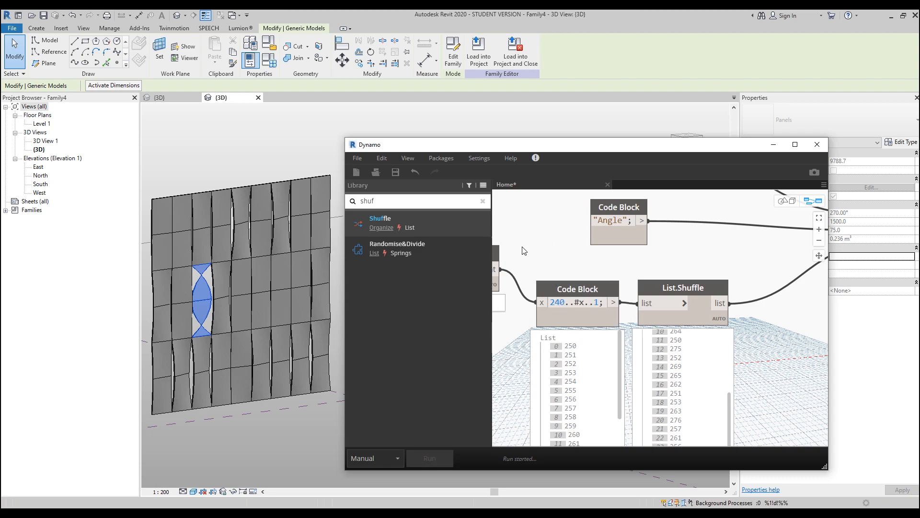
Clear the panel selection and examine the updated panel openings across the whole surface, with the Dynamo window moved aside.
{"action": "left_click", "coordinate": [234, 442]}
{"action": "middle_click_drag", "start_coordinate": [294, 324], "coordinate": [245, 358], "text": "shift"}
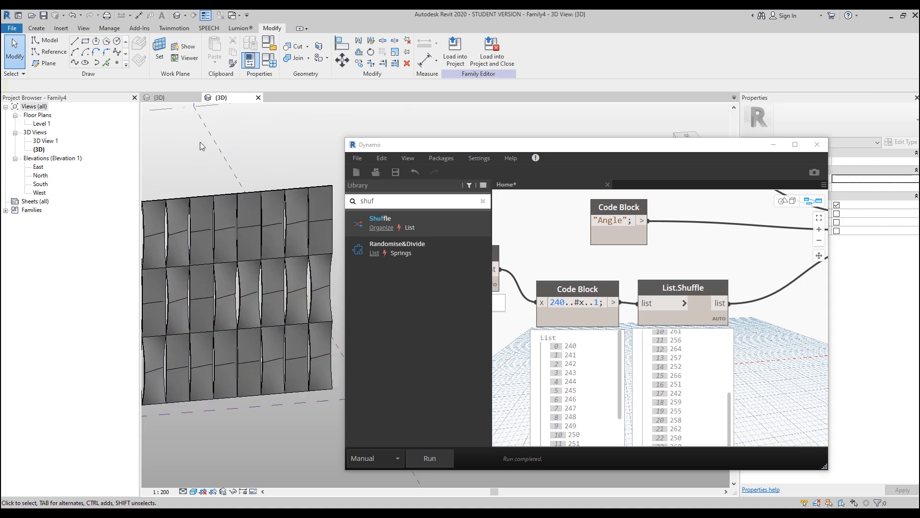
{"action": "middle_click_drag", "start_coordinate": [234, 149], "coordinate": [270, 149]}
{"action": "scroll", "coordinate": [278, 171], "scroll_direction": "down", "scroll_amount": 2}
{"action": "middle_click_drag", "start_coordinate": [315, 231], "coordinate": [307, 259]}
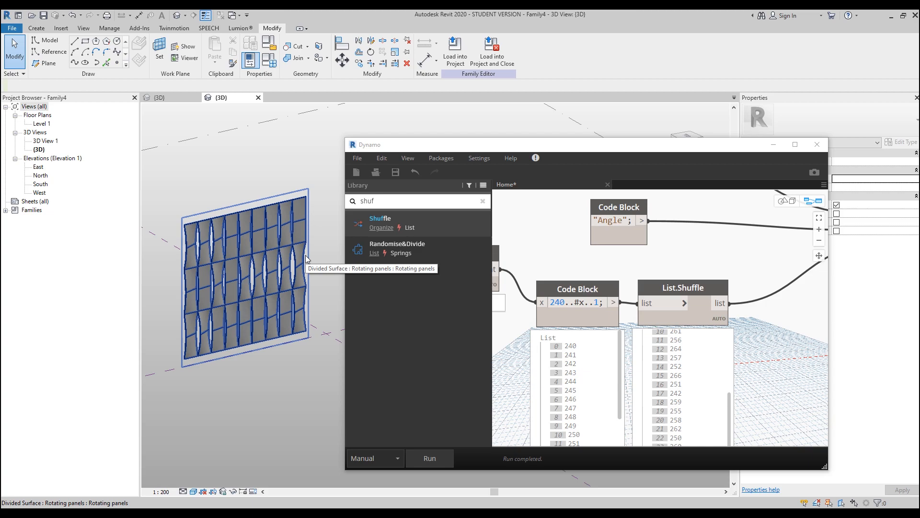
{"action": "middle_click_drag", "start_coordinate": [305, 255], "coordinate": [246, 316], "text": "shift"}
{"action": "scroll", "coordinate": [285, 320], "scroll_direction": "up", "scroll_amount": 1}
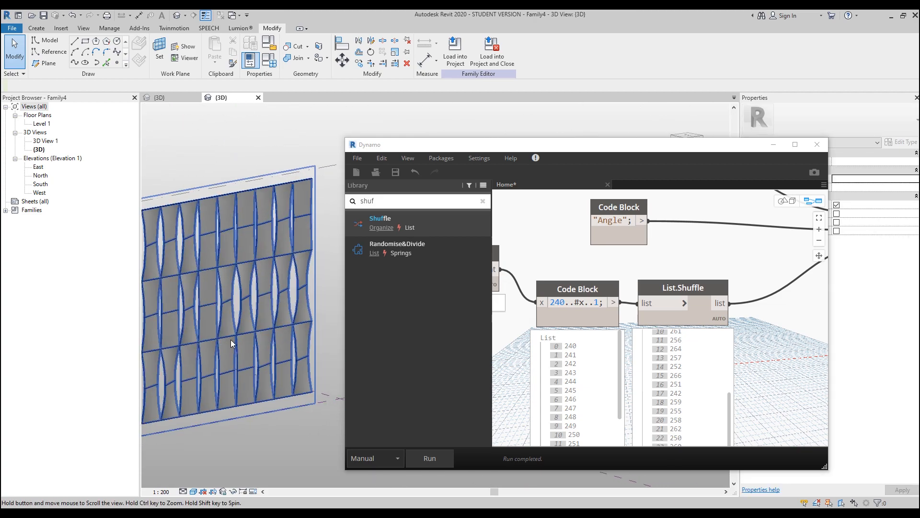
{"action": "left_click_drag", "start_coordinate": [436, 146], "coordinate": [623, 132]}
{"action": "middle_click_drag", "start_coordinate": [396, 241], "coordinate": [484, 227]}
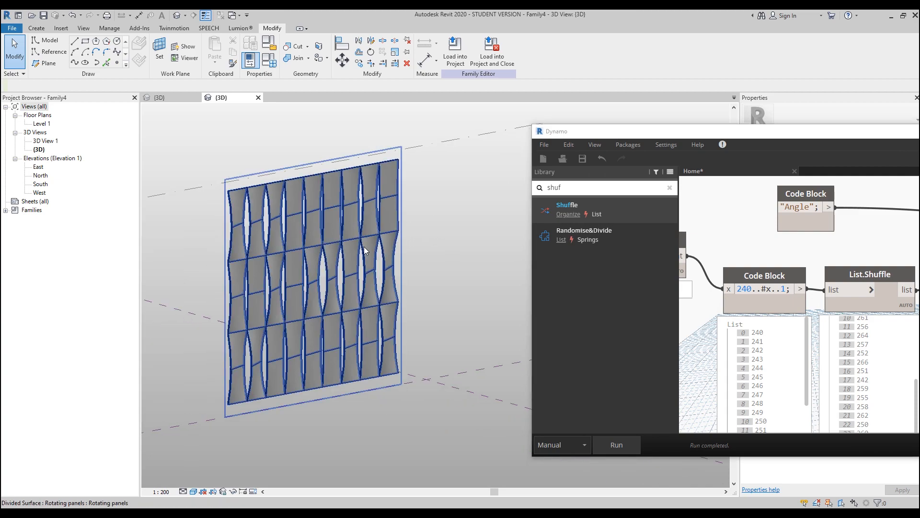
{"action": "scroll", "coordinate": [373, 250], "scroll_direction": "up", "scroll_amount": 2}
{"action": "middle_click_drag", "start_coordinate": [348, 283], "coordinate": [388, 269]}
{"action": "key", "text": "Tab"}
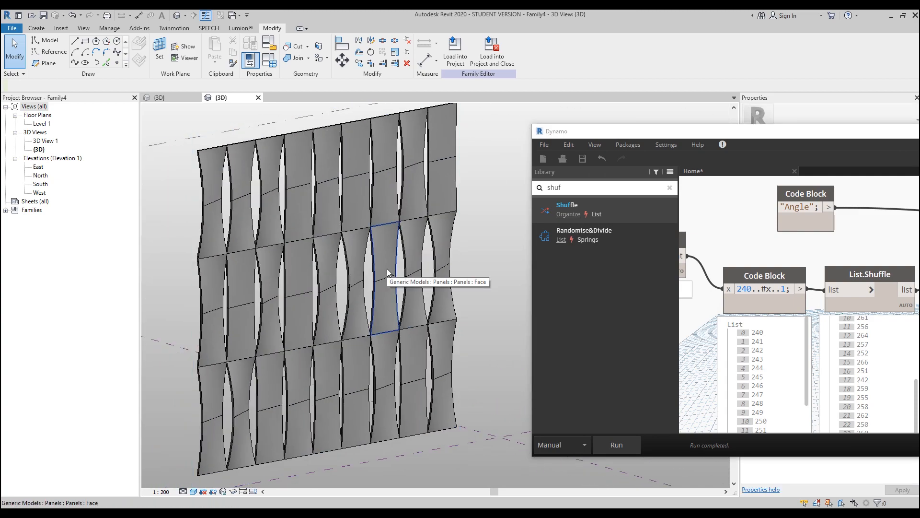